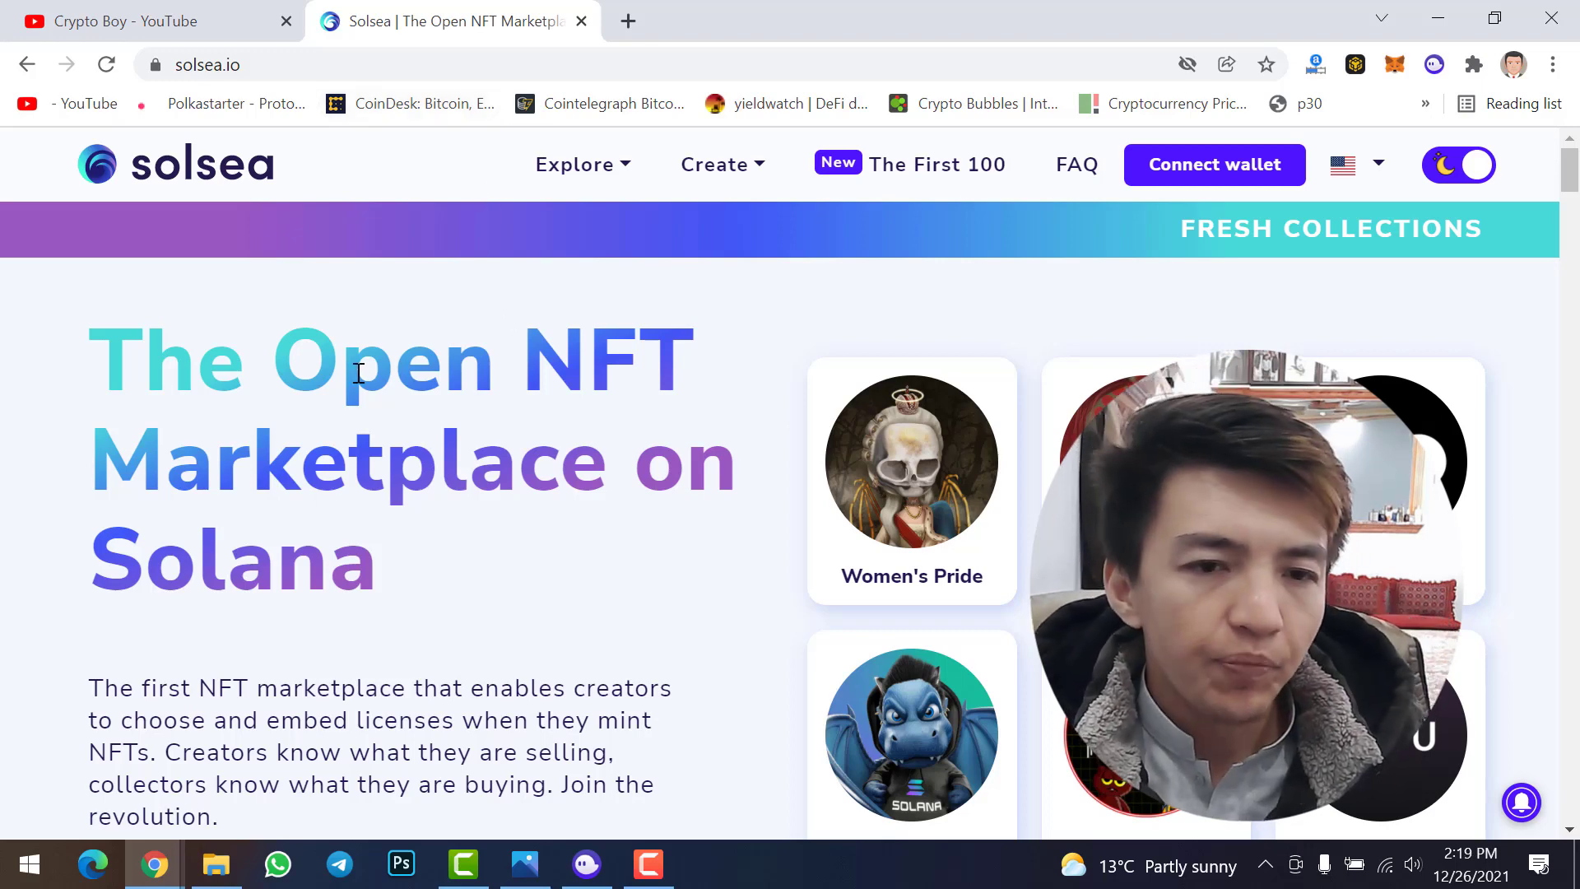
Step: Highlight the marketplace heading and description text, then scroll down through the homepage collections
triple_click(461, 461)
scroll(462, 460, down, 1)
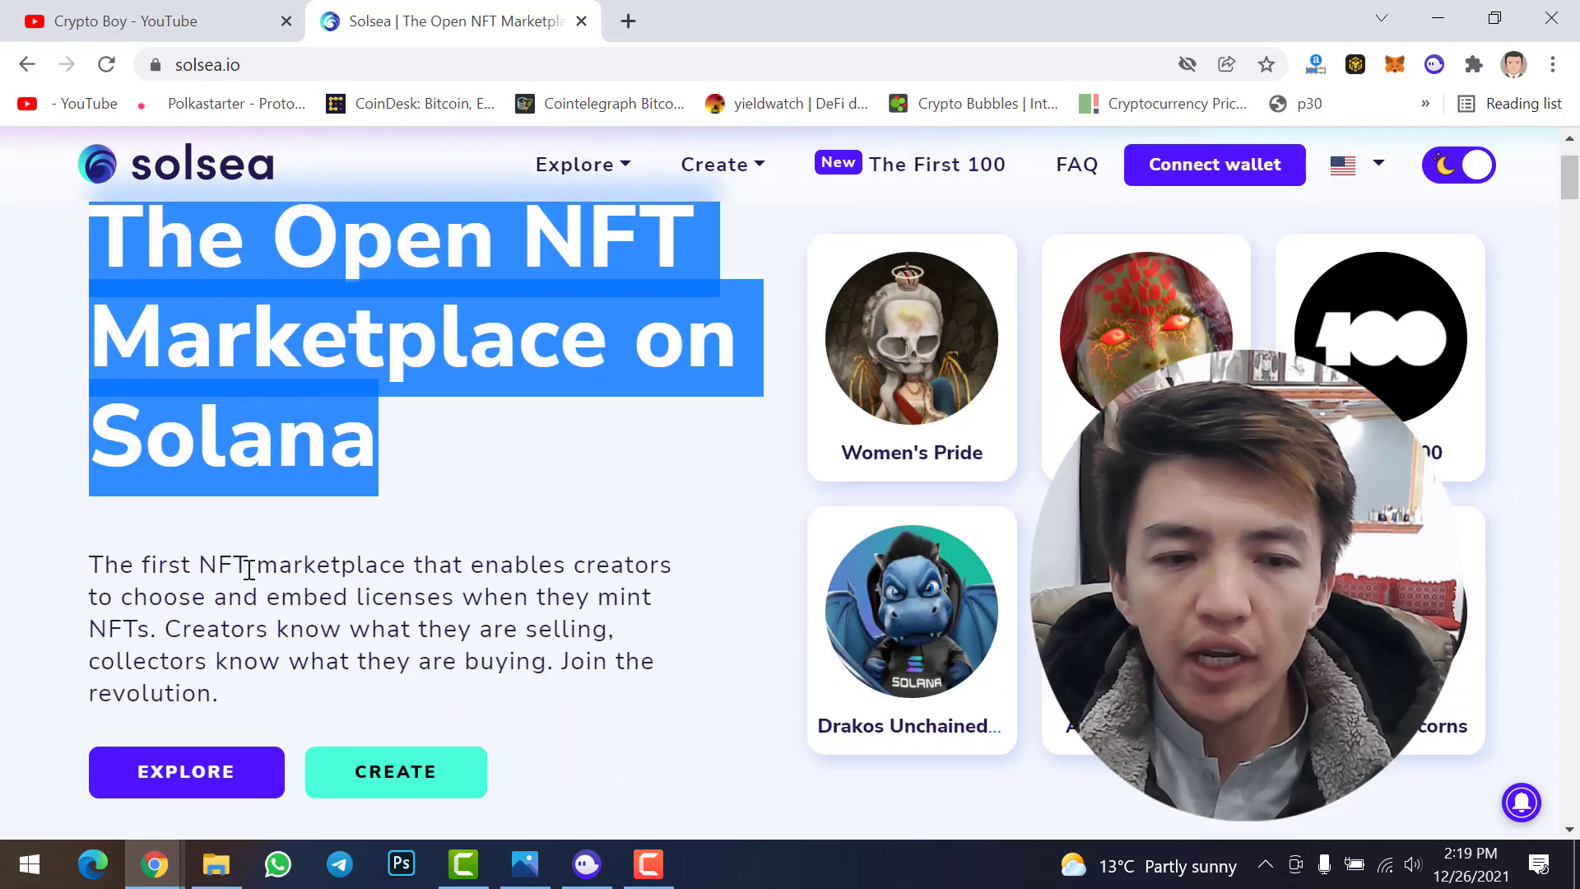
triple_click(250, 567)
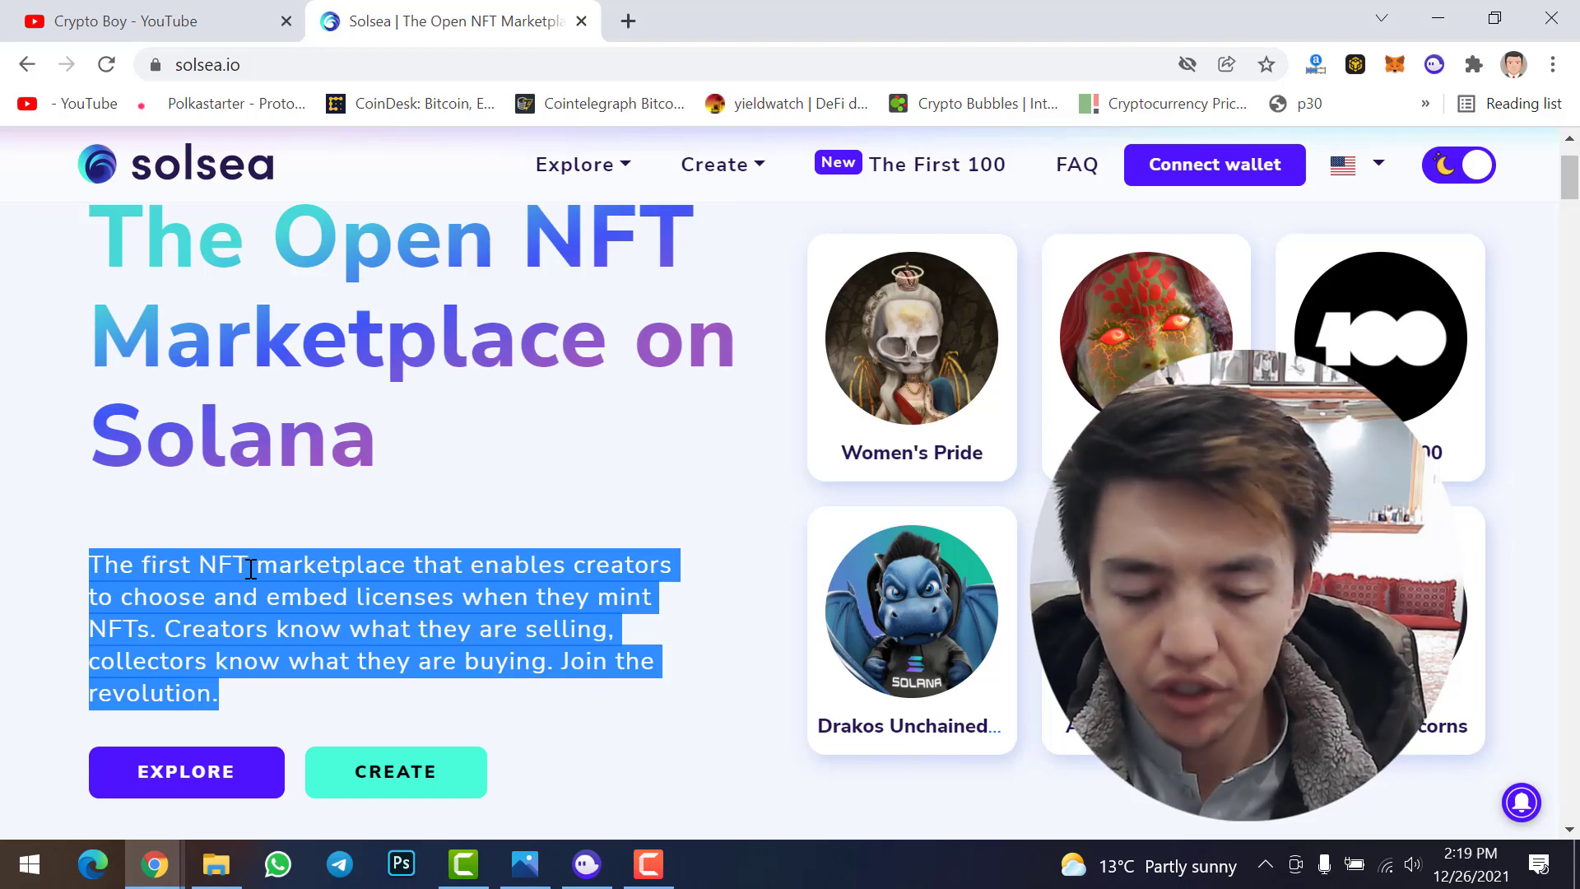
scroll(719, 495, down, 5)
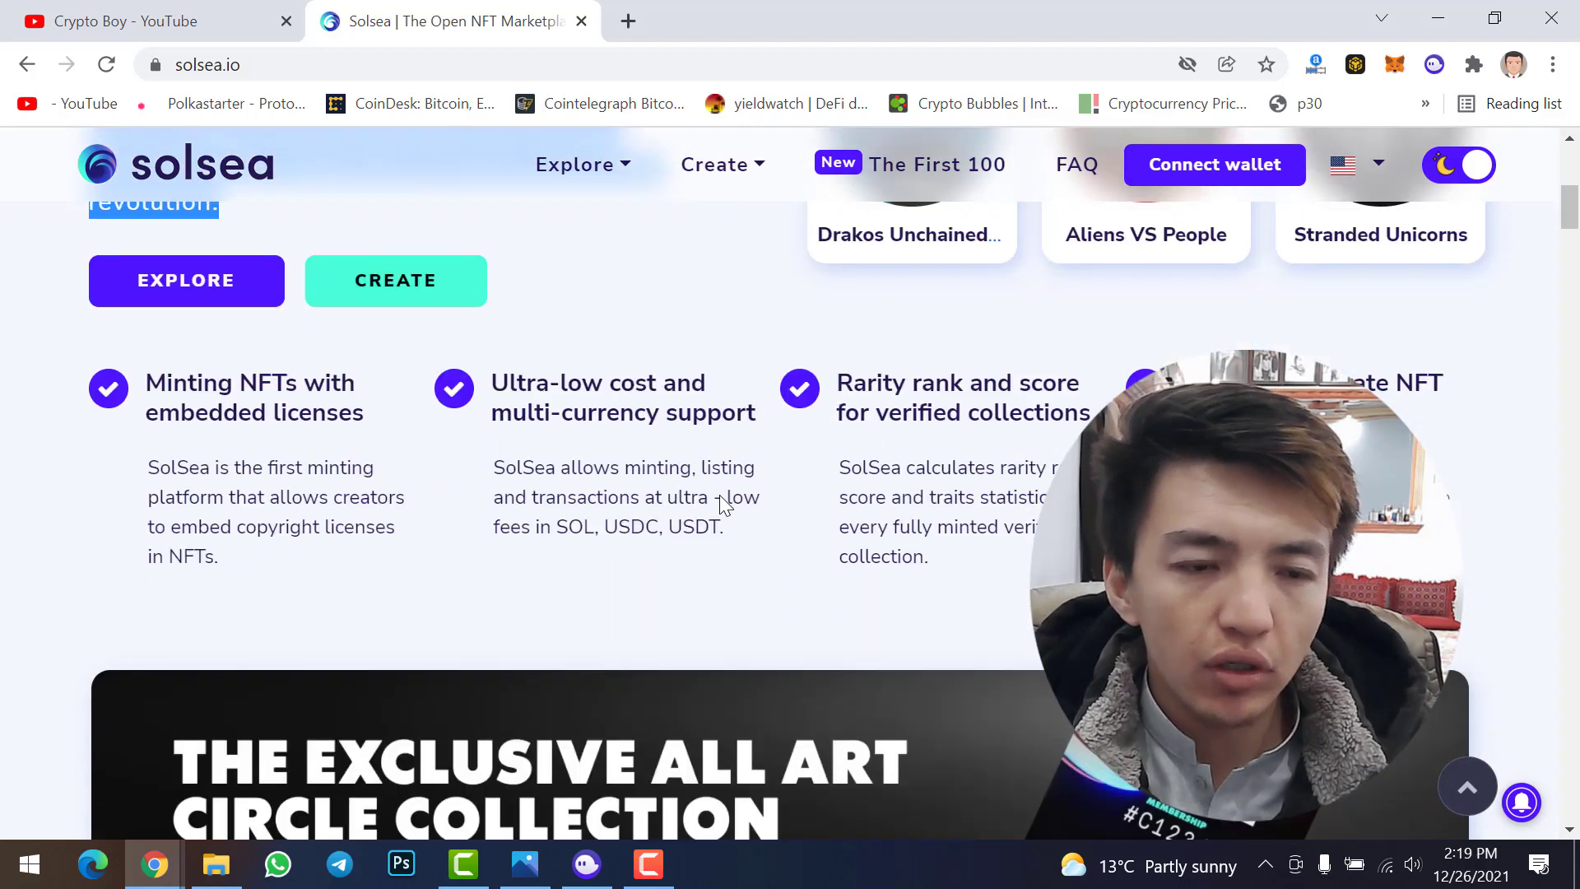
scroll(722, 504, down, 8)
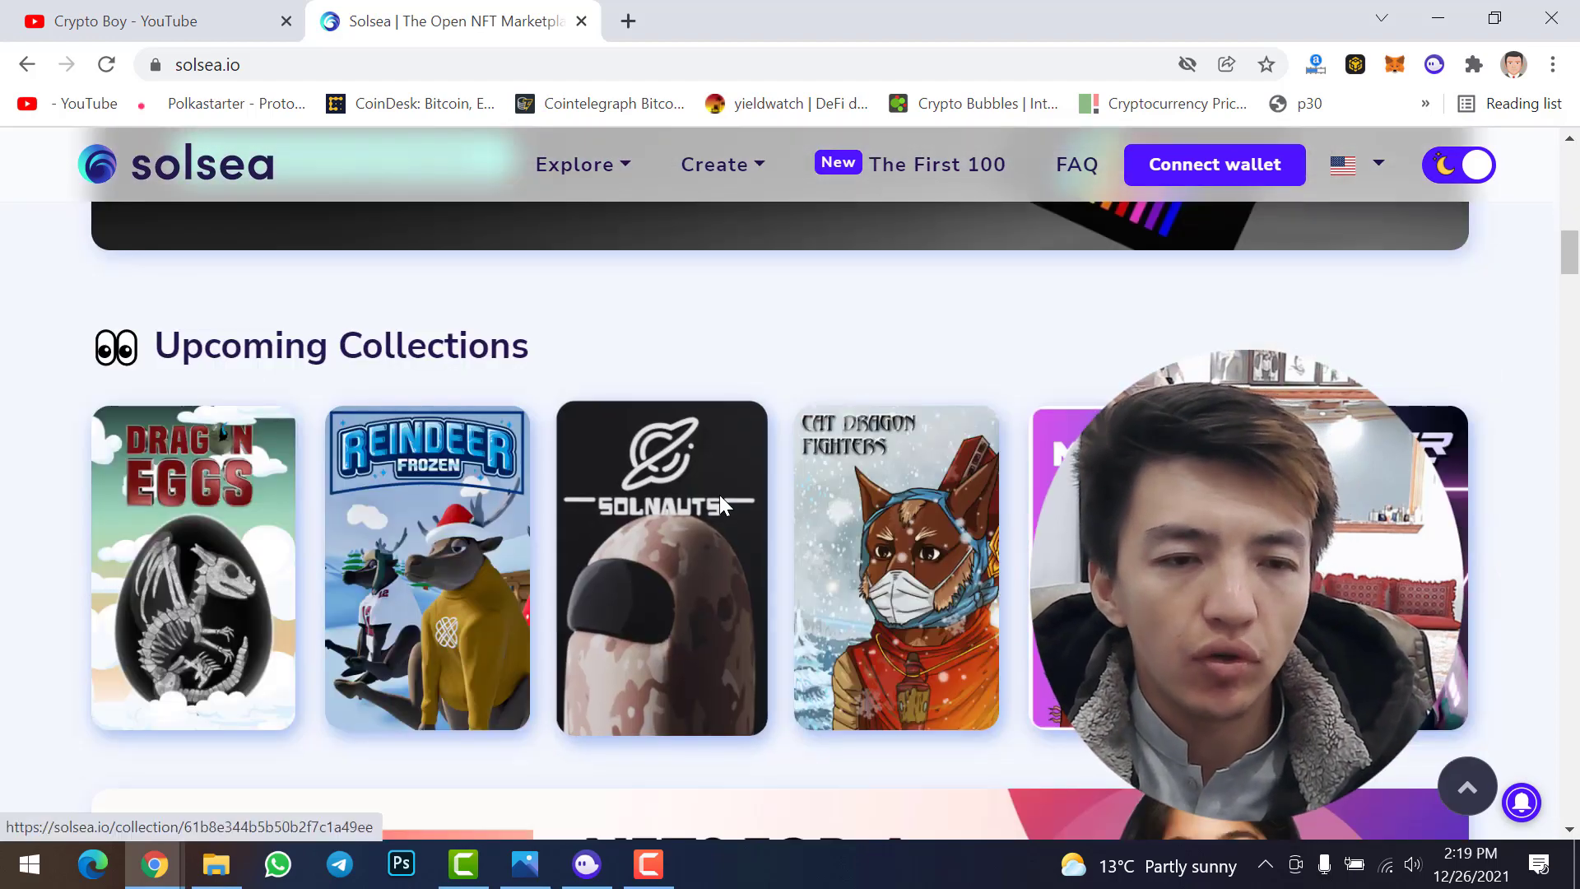
scroll(720, 496, down, 3)
Step: Browse further collections, return to the top of the homepage and open the Create dropdown
scroll(720, 496, up, 3)
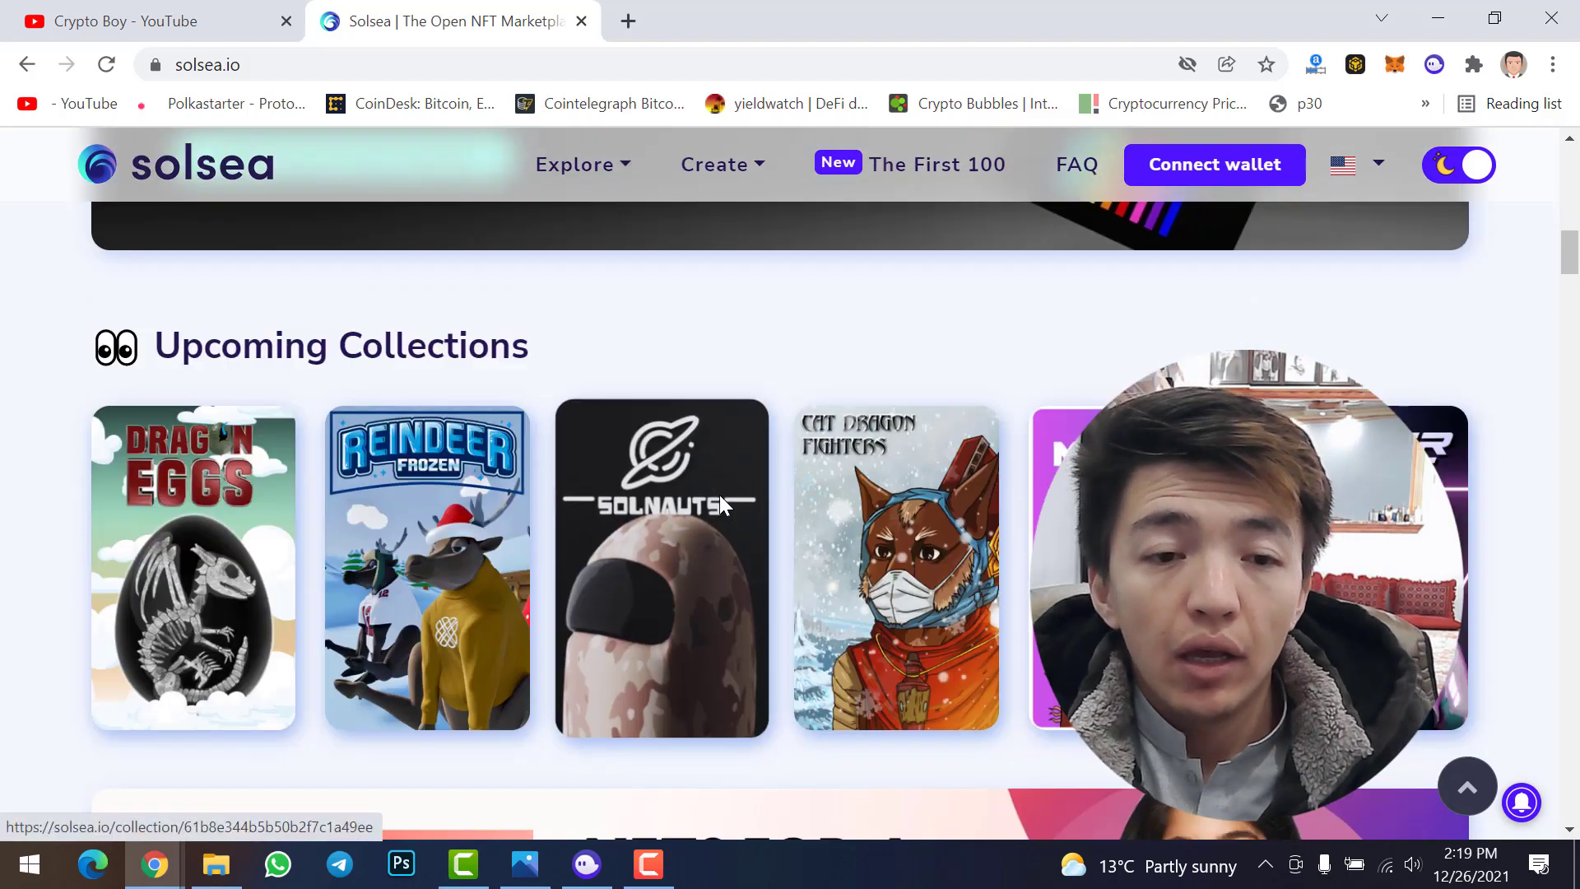
scroll(719, 496, down, 10)
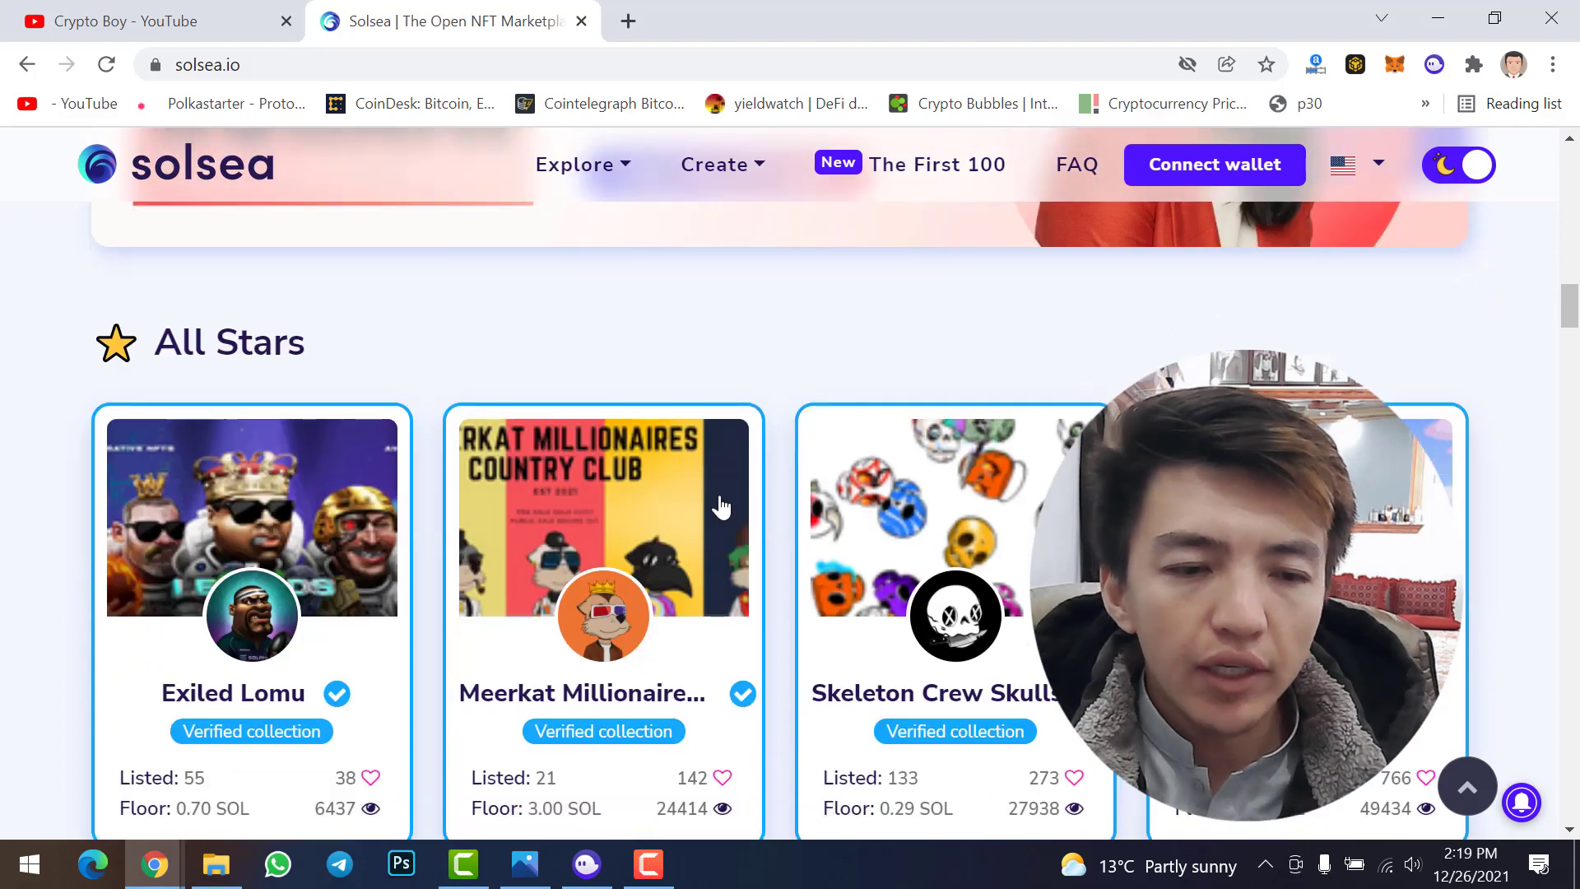
scroll(720, 507, down, 14)
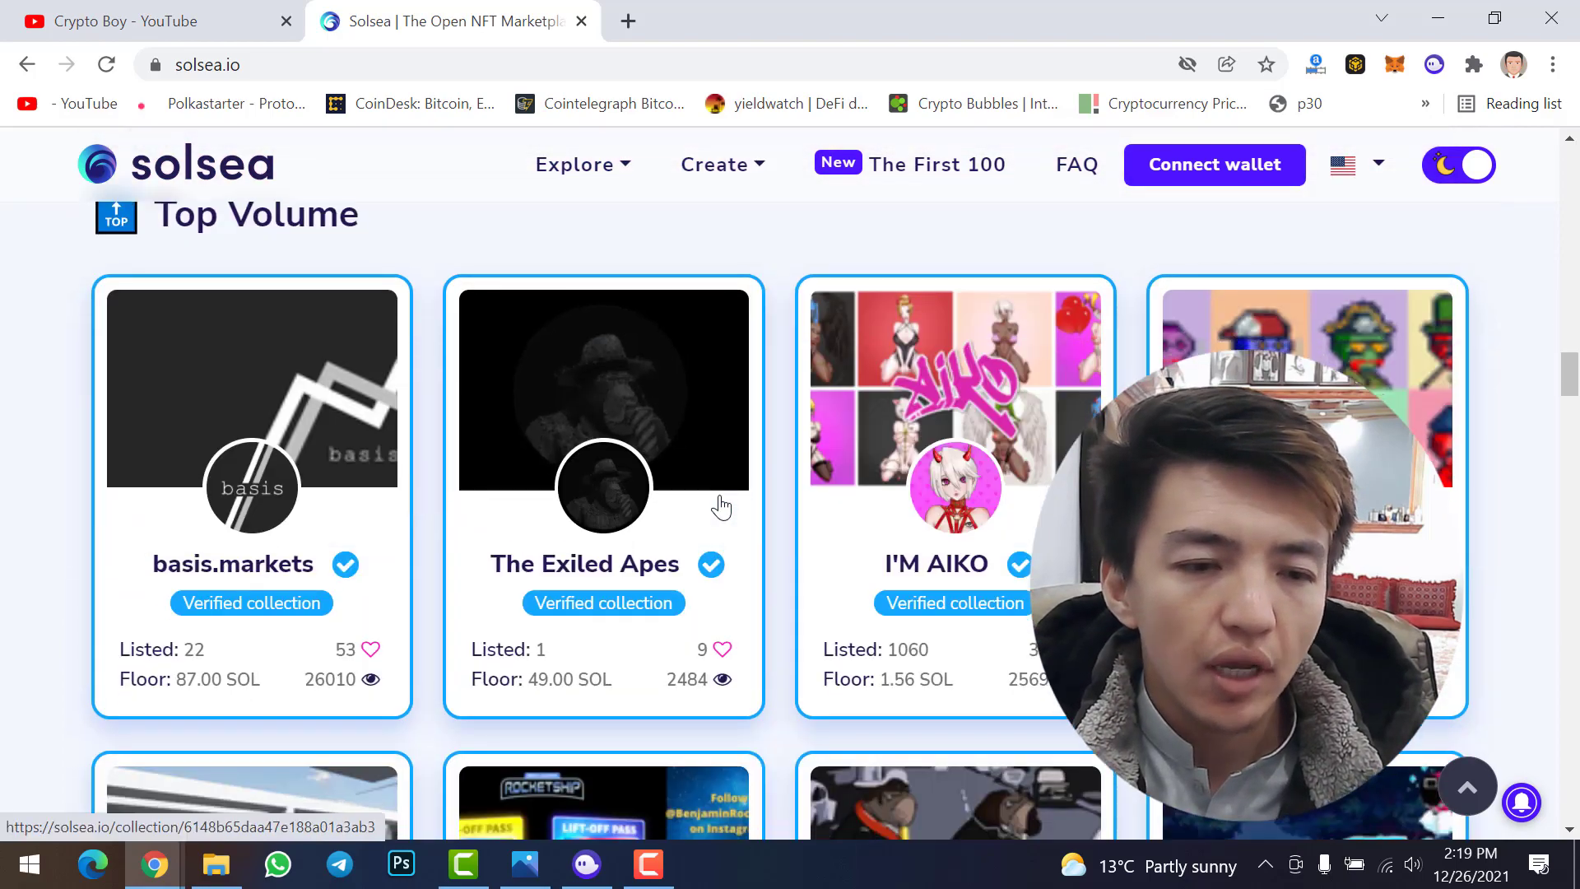
scroll(720, 508, down, 15)
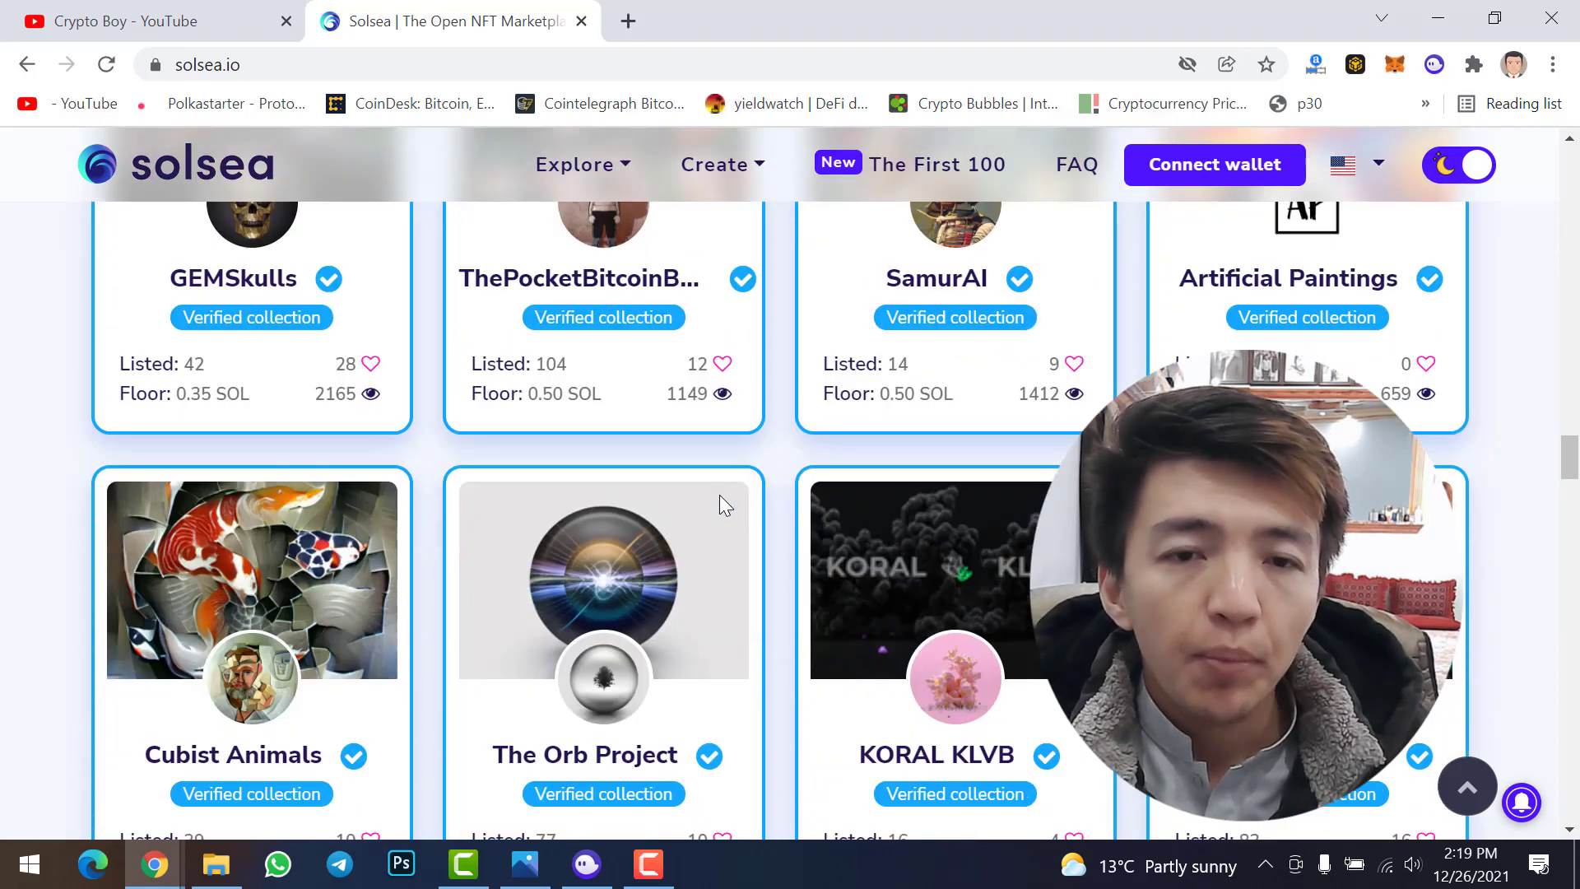
scroll(719, 504, down, 1)
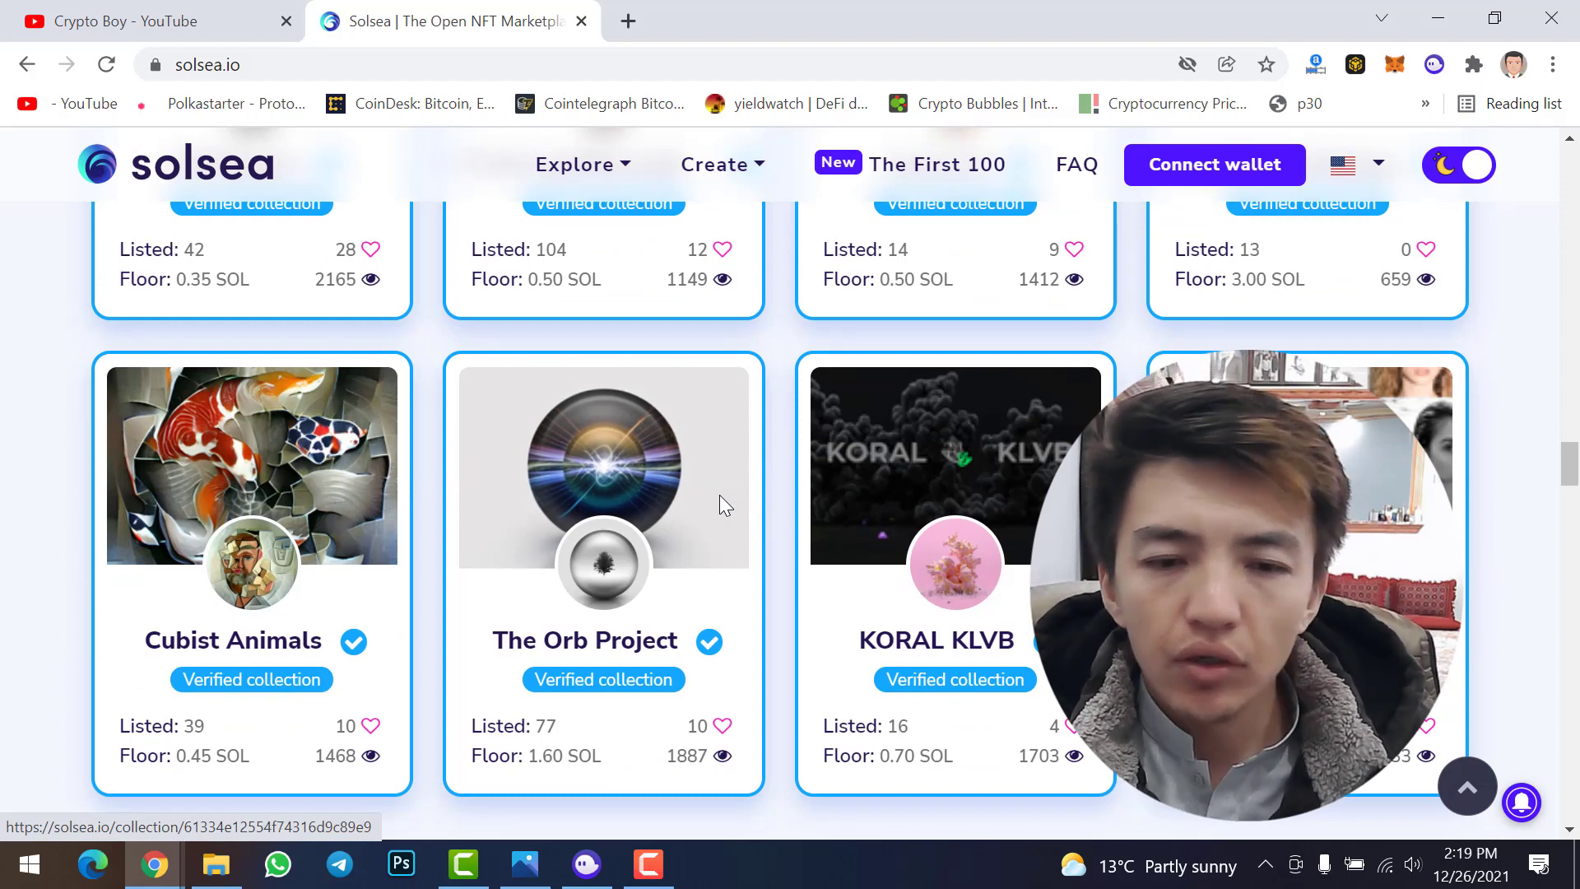
scroll(719, 495, up, 15)
scroll(721, 502, up, 20)
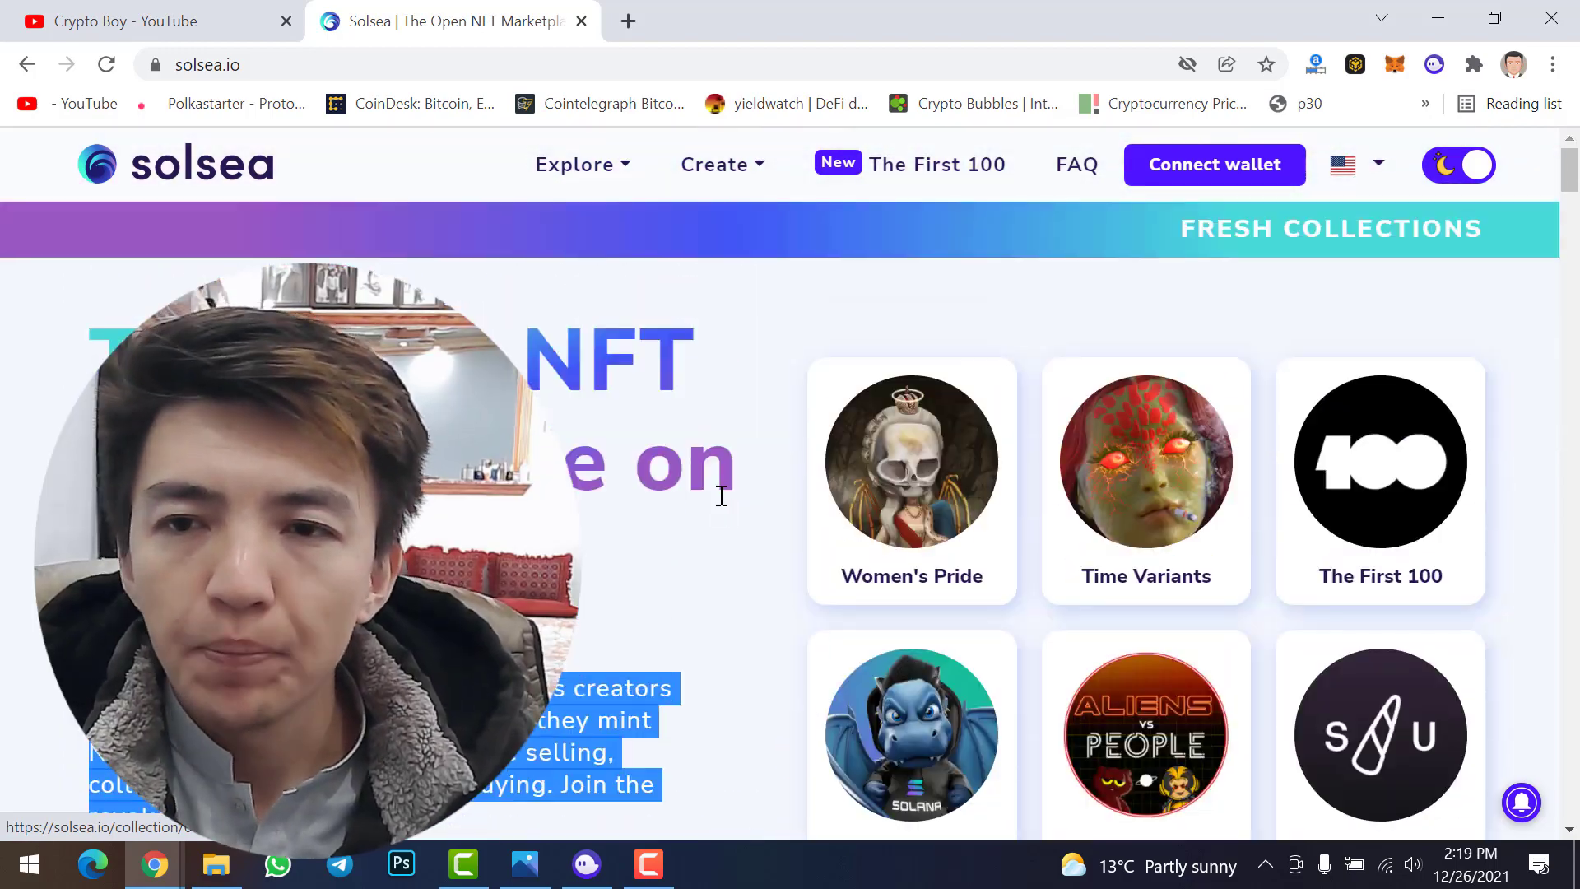
click(734, 164)
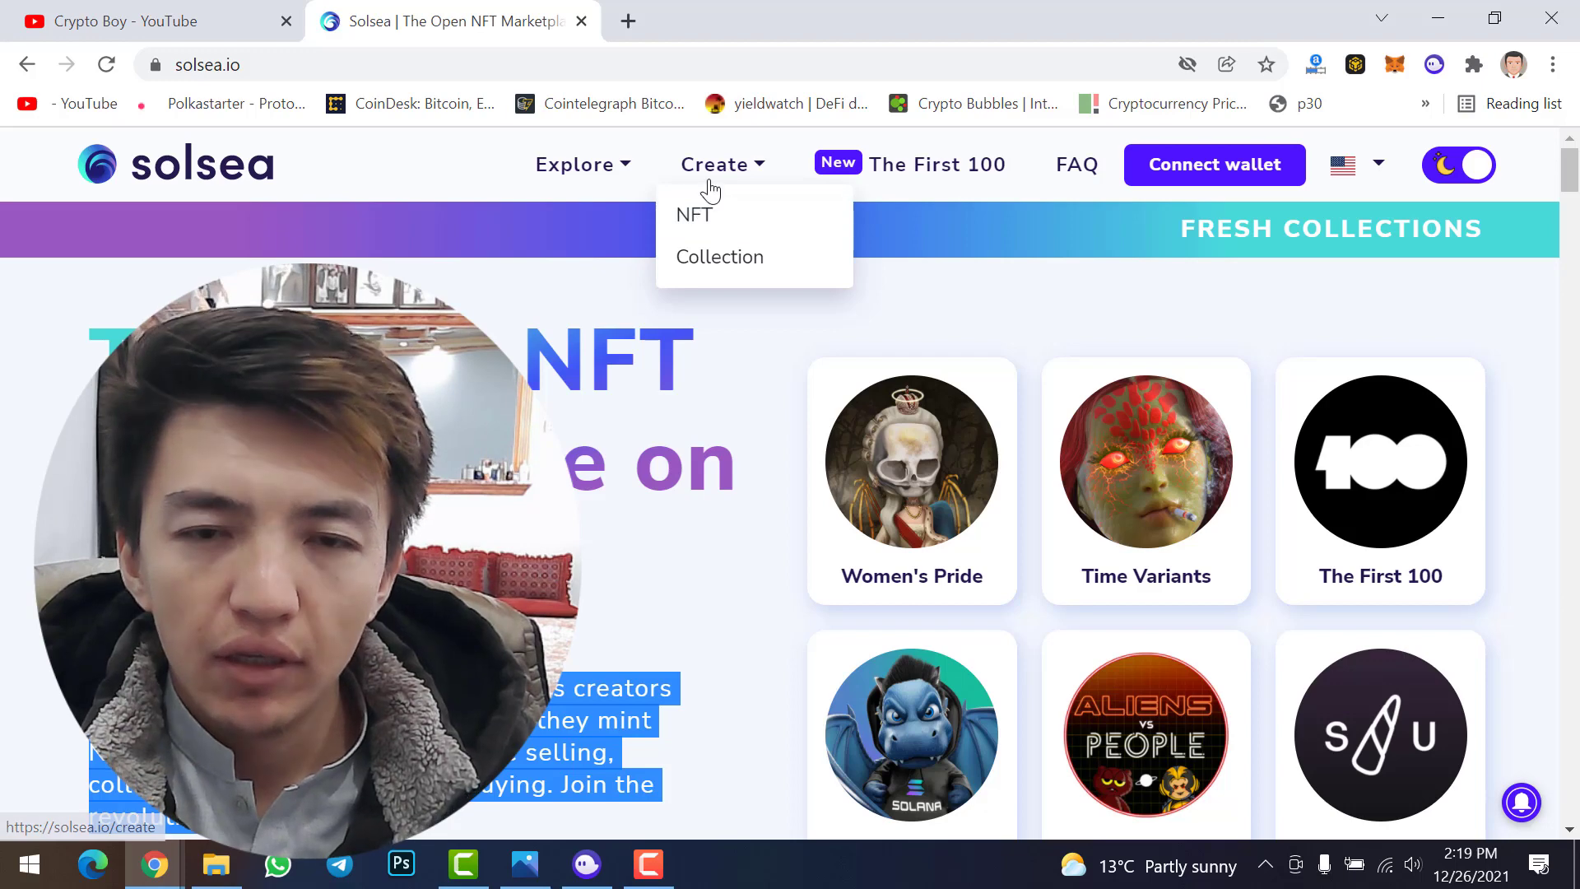
Step: Choose NFT from the Create dropdown to reach the Create NFT page
click(693, 215)
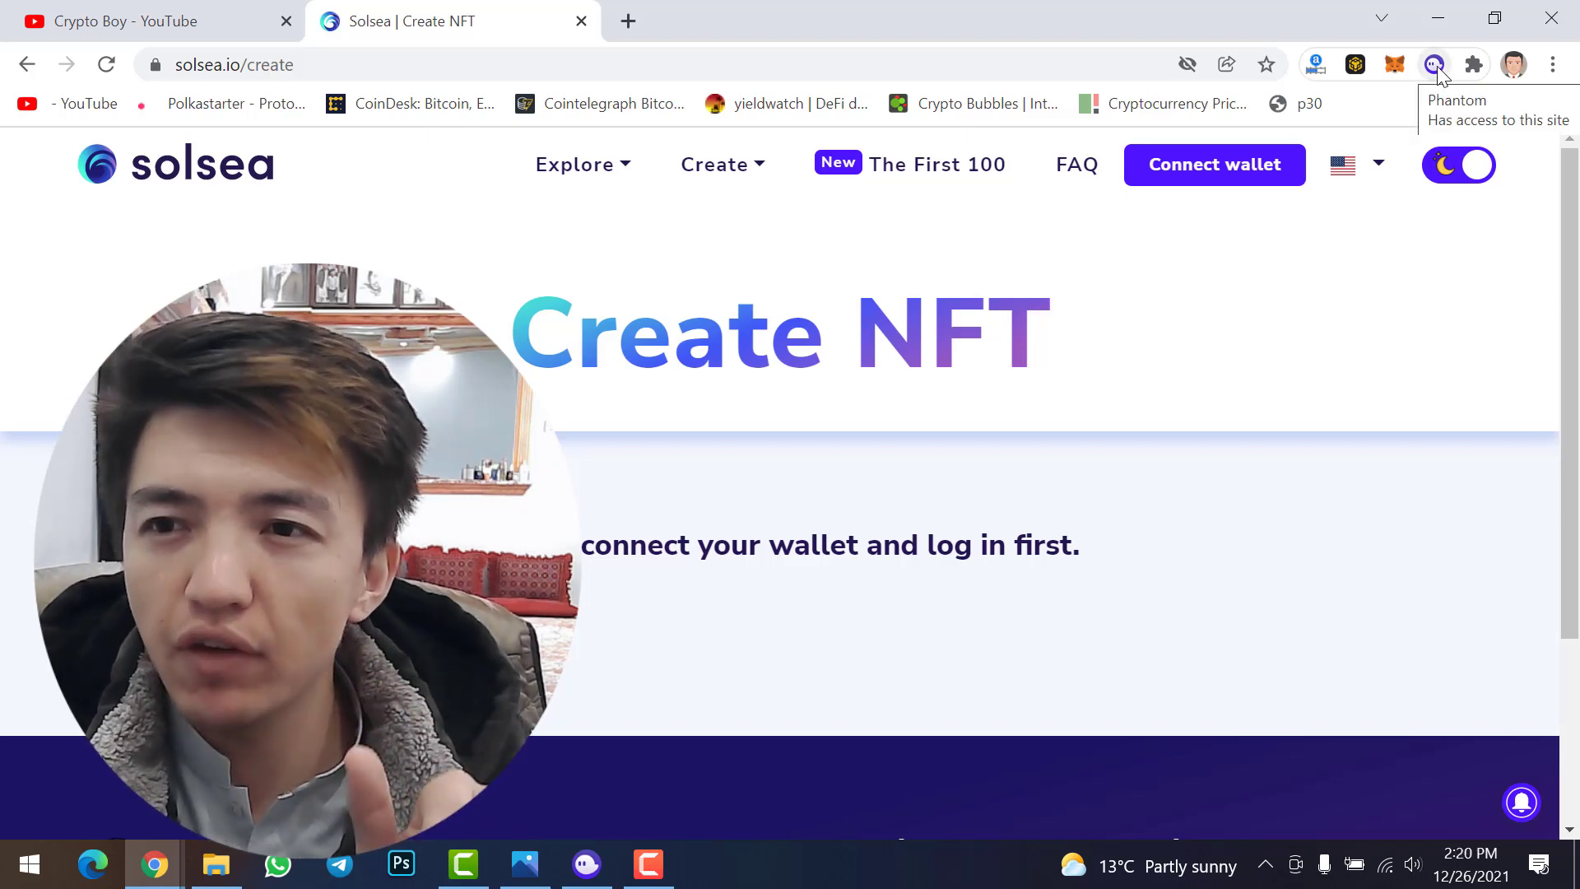
Step: Connect the Phantom wallet to SolSea and check the My Profile menu
click(1185, 173)
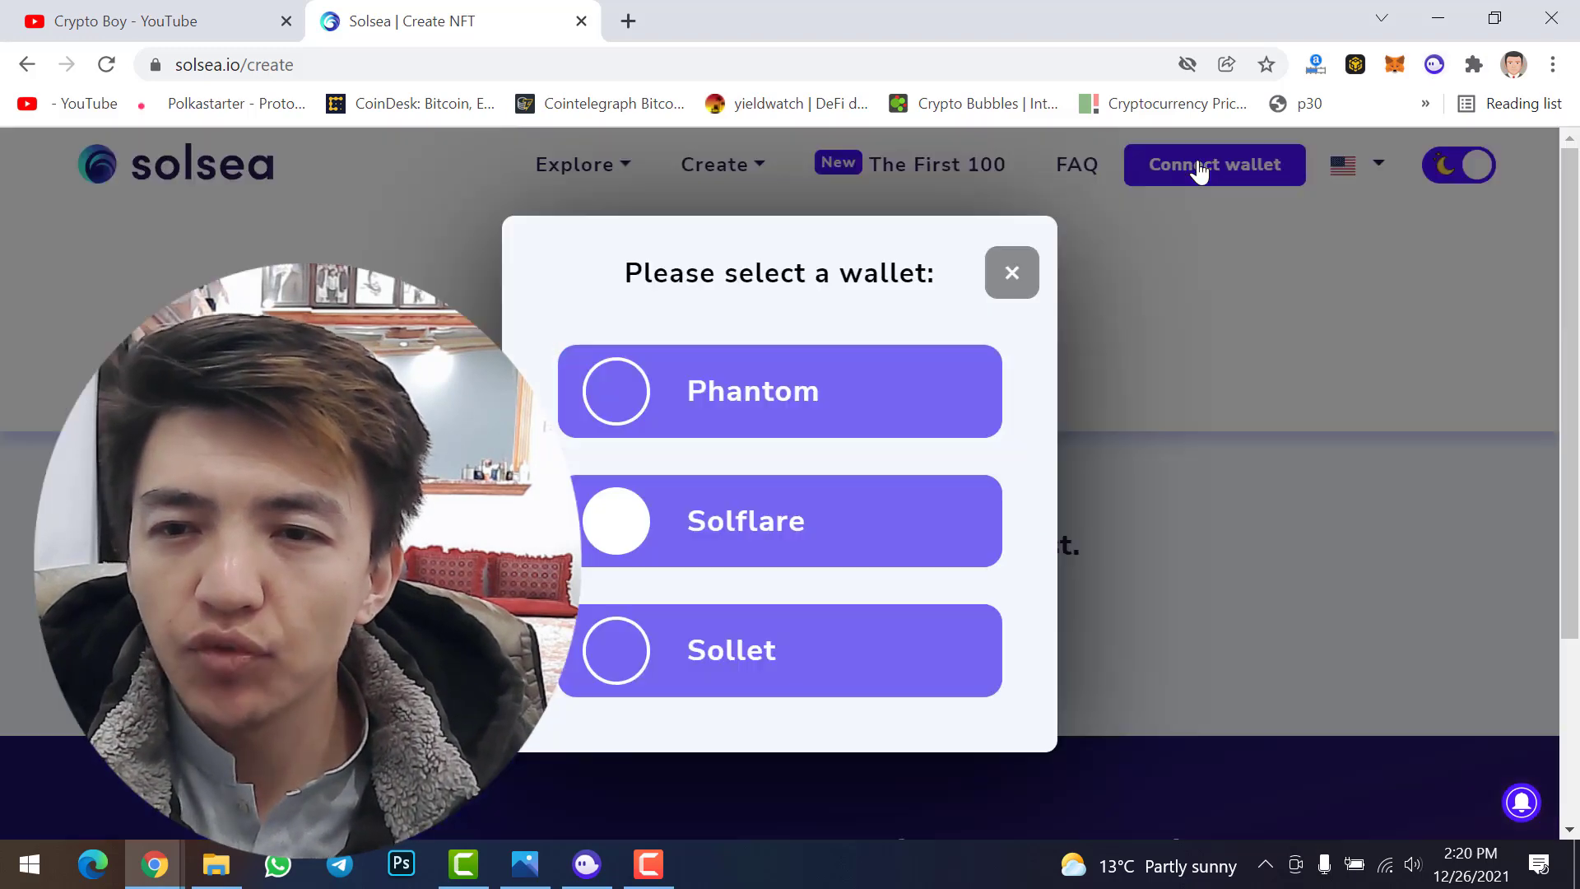
click(743, 395)
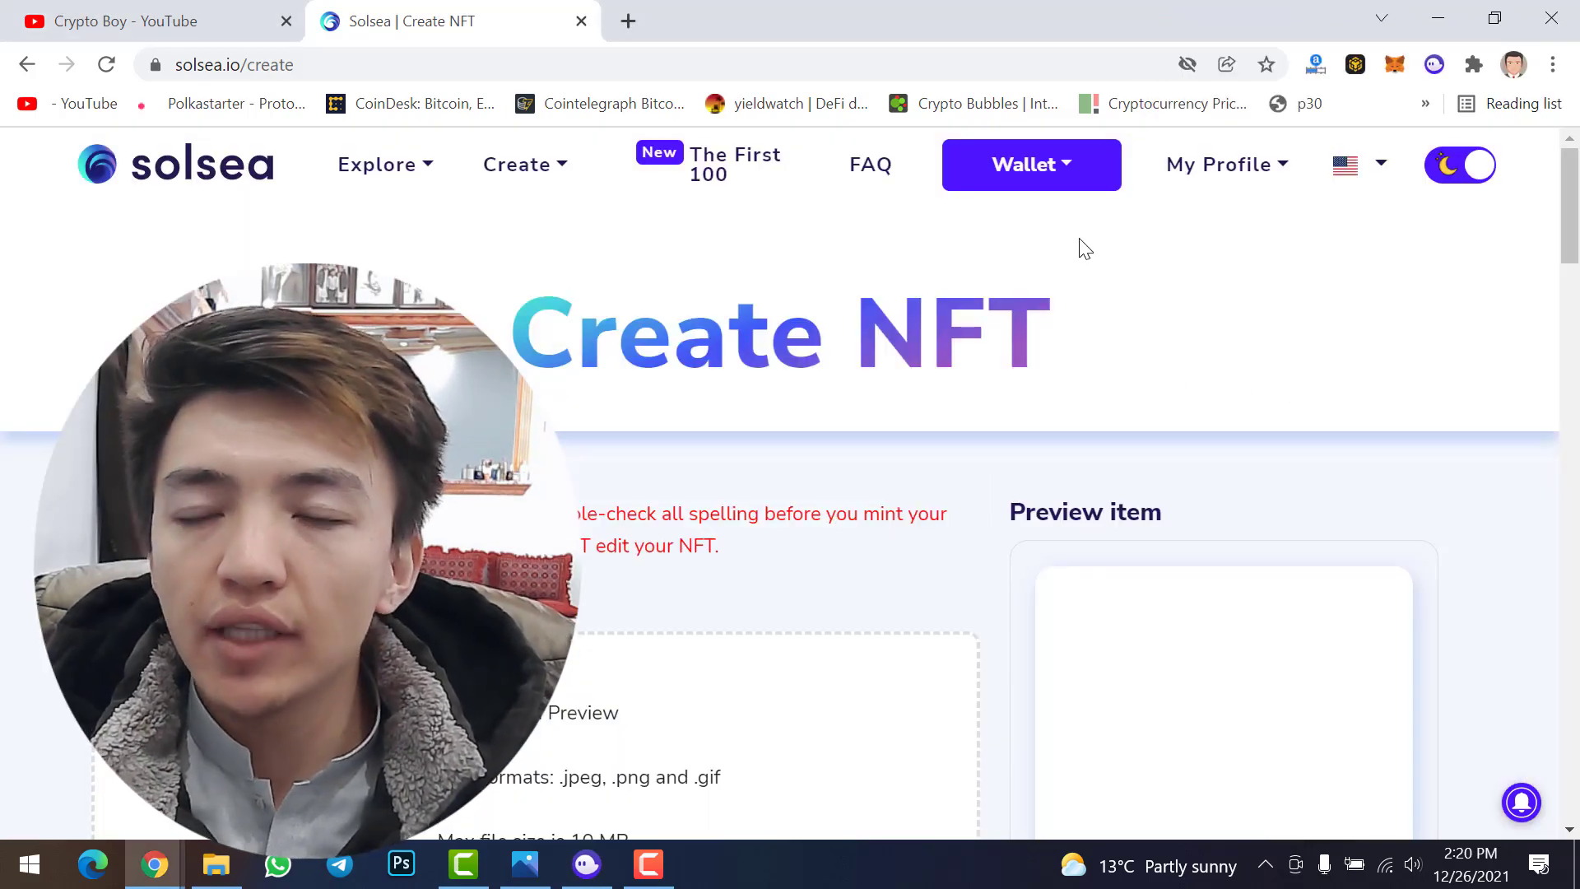
click(1264, 187)
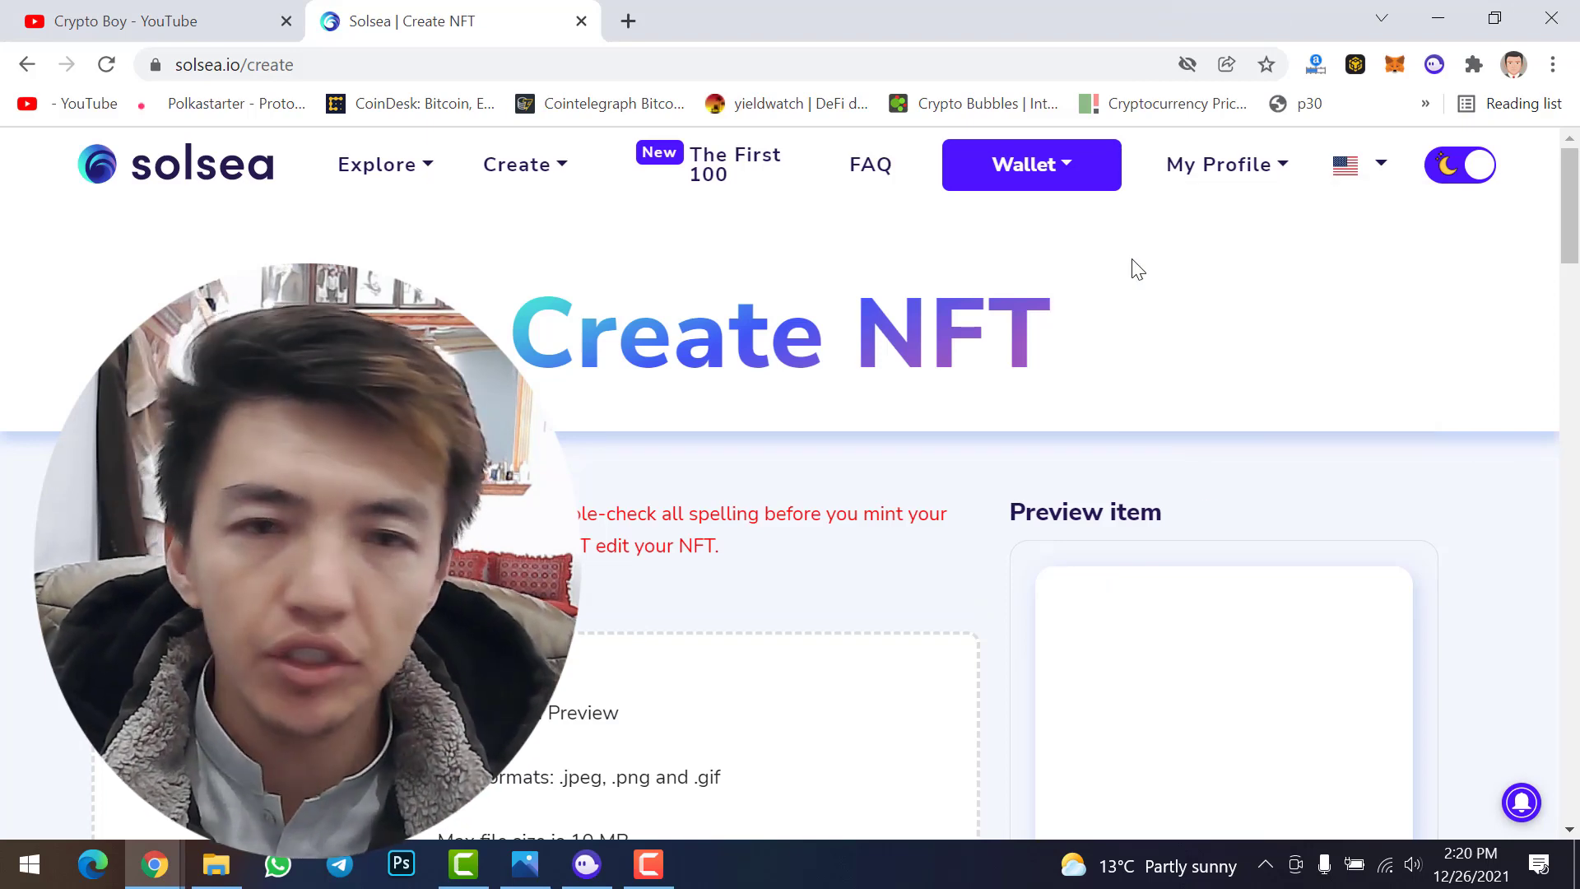
mouse_move(1262, 176)
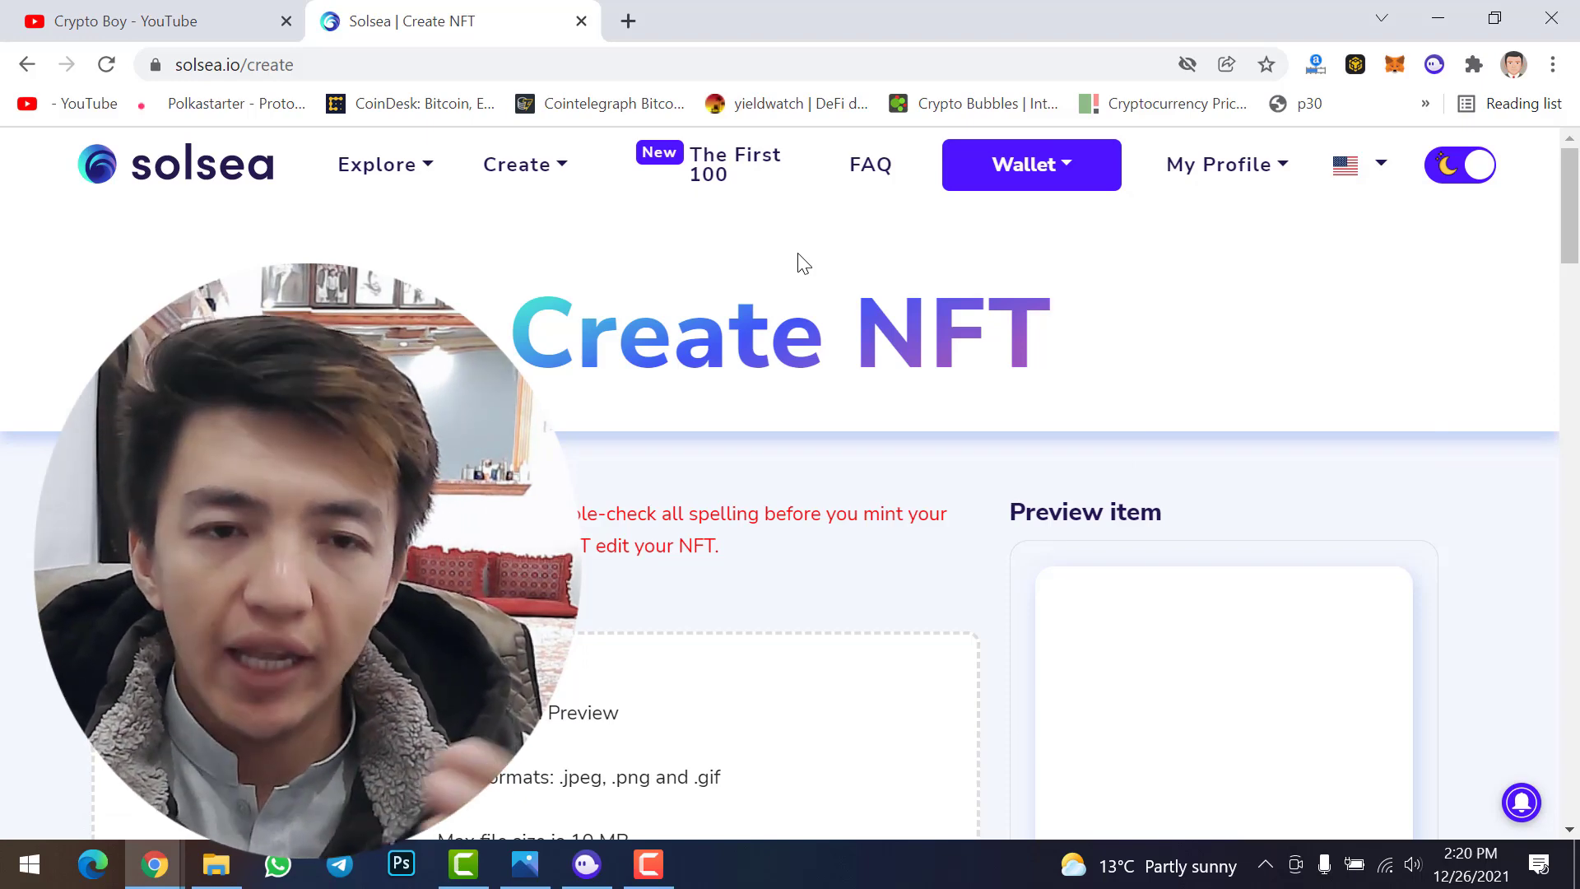
mouse_move(545, 174)
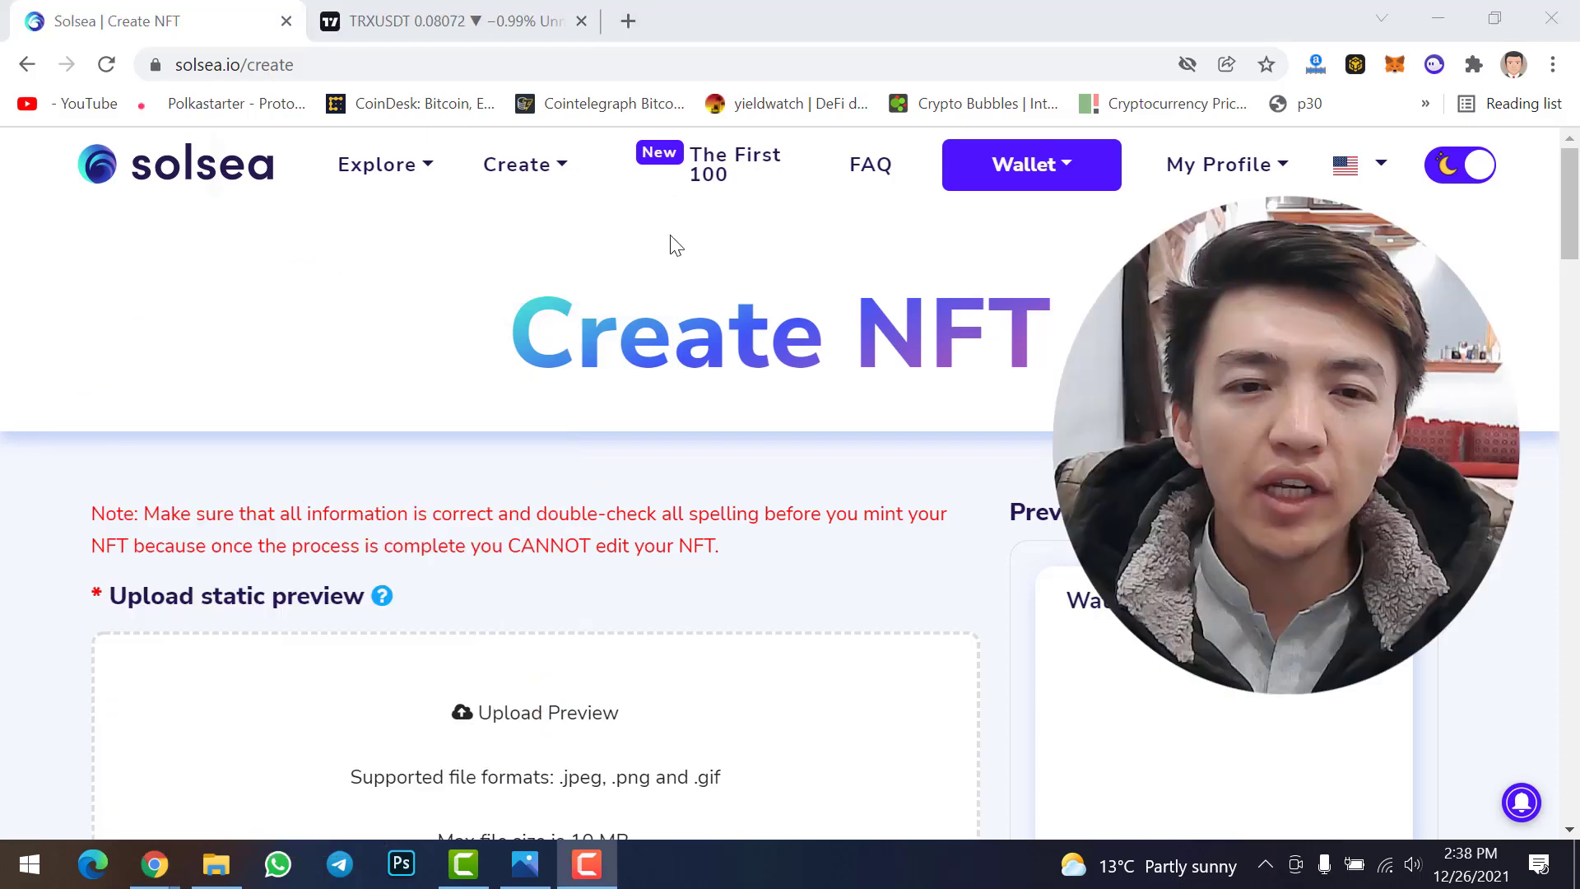
Step: Scroll down the Create NFT form and launch Upload Preview's file chooser for the static preview image
click(578, 207)
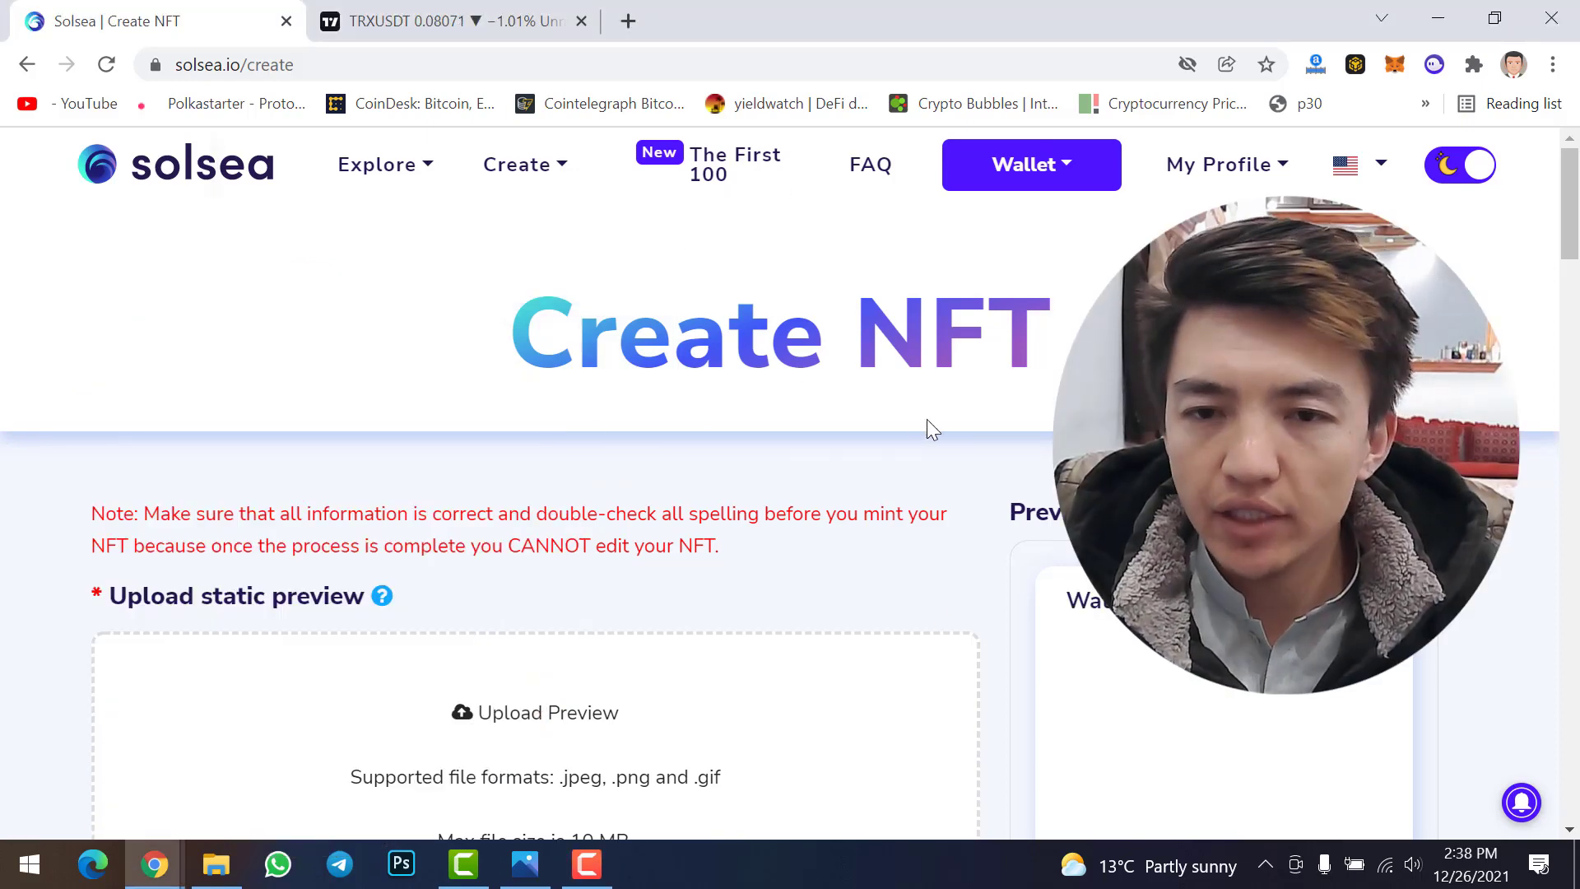
scroll(646, 480, down, 3)
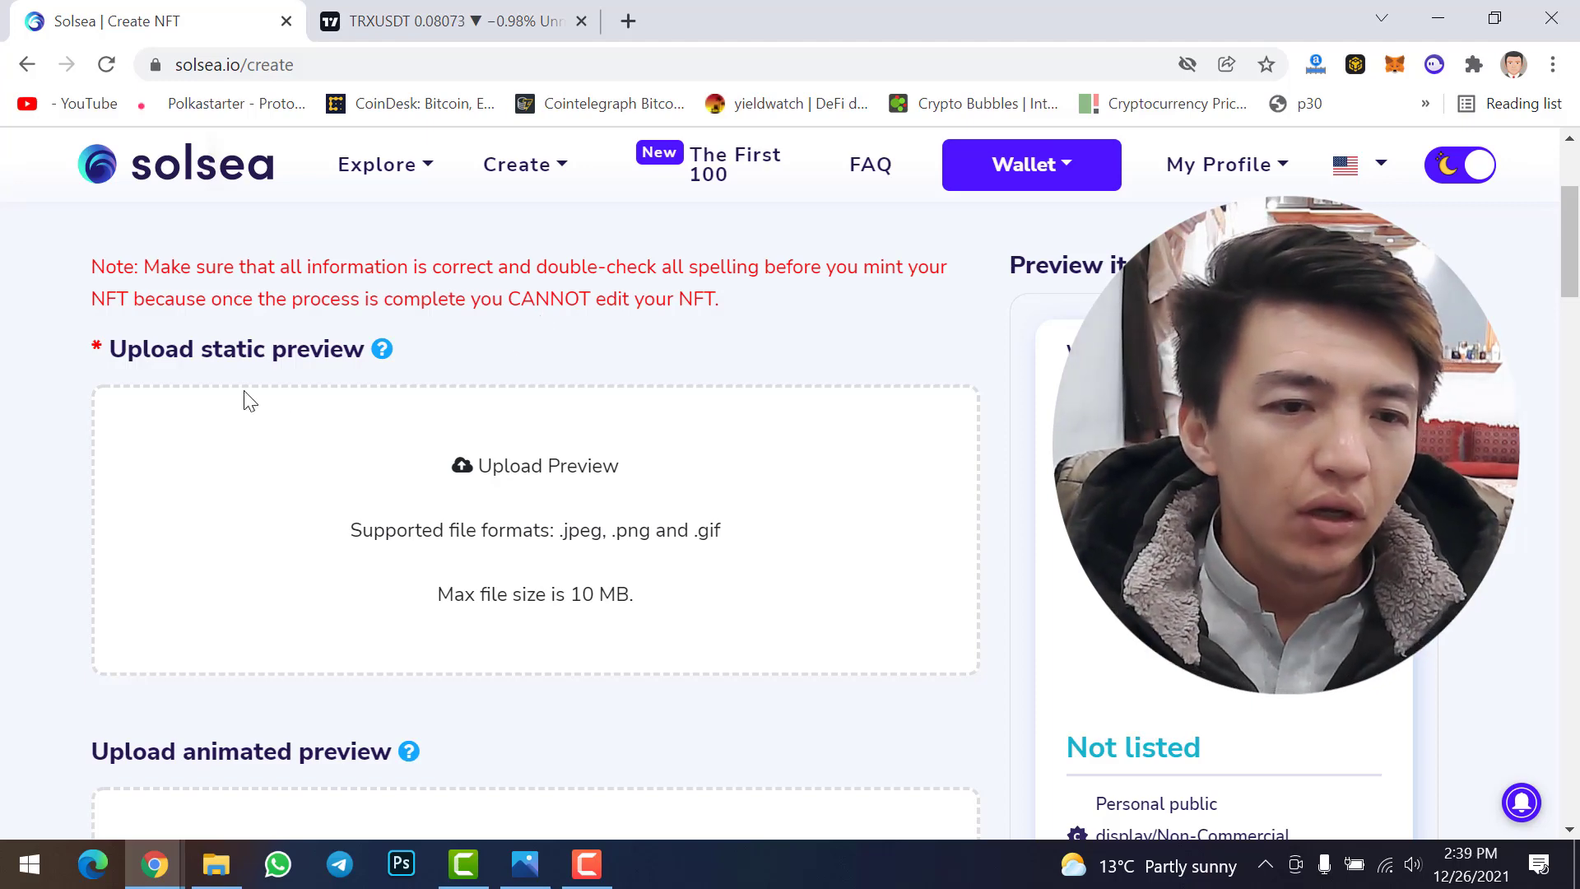
click(540, 469)
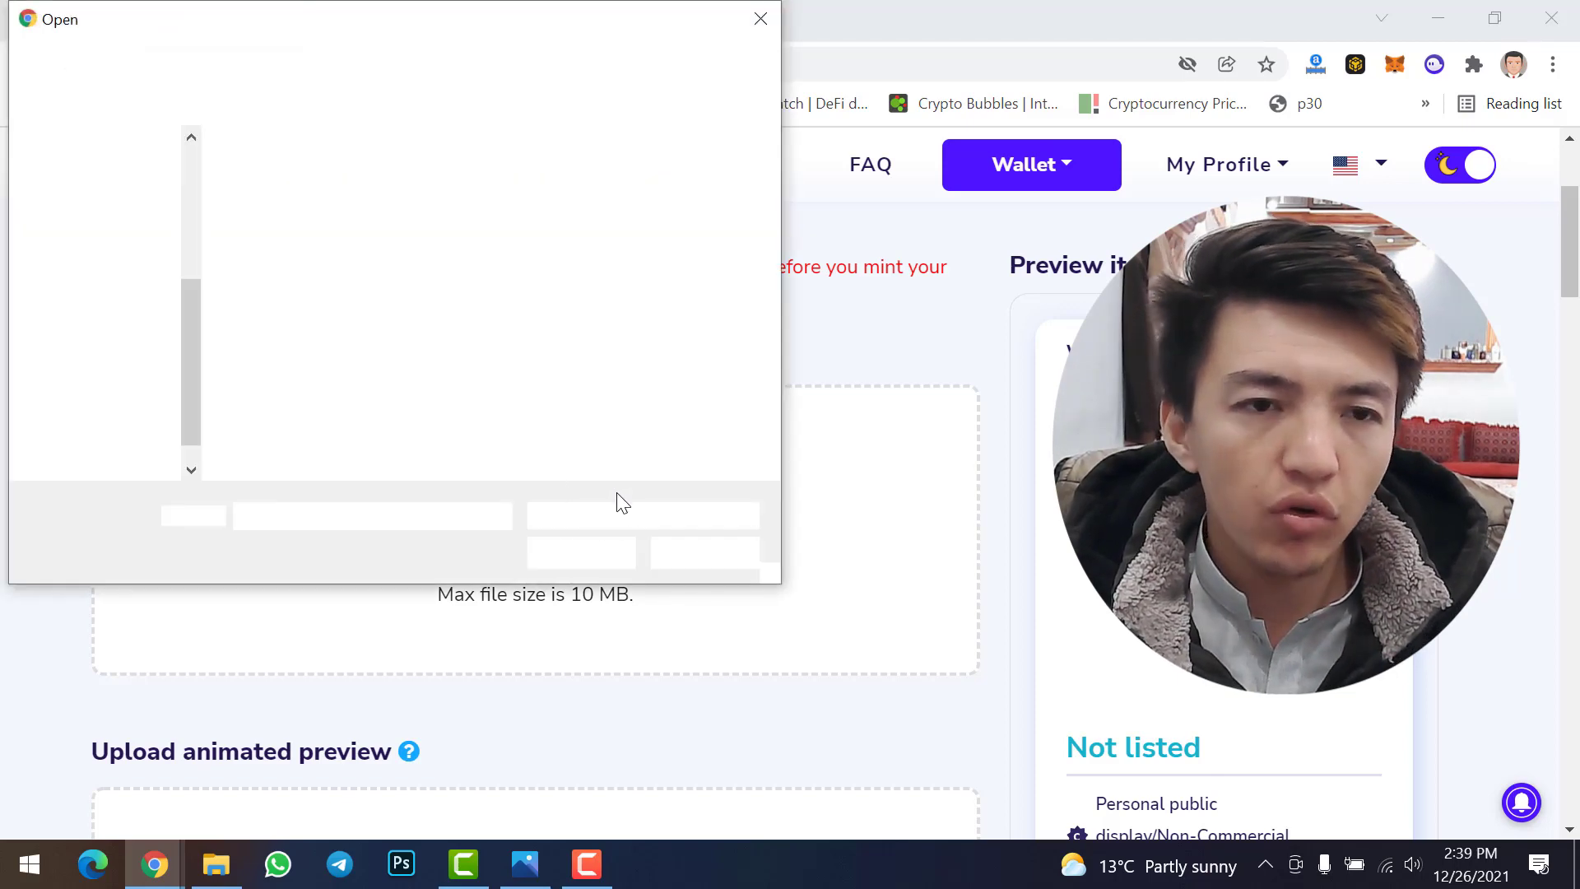
click(301, 248)
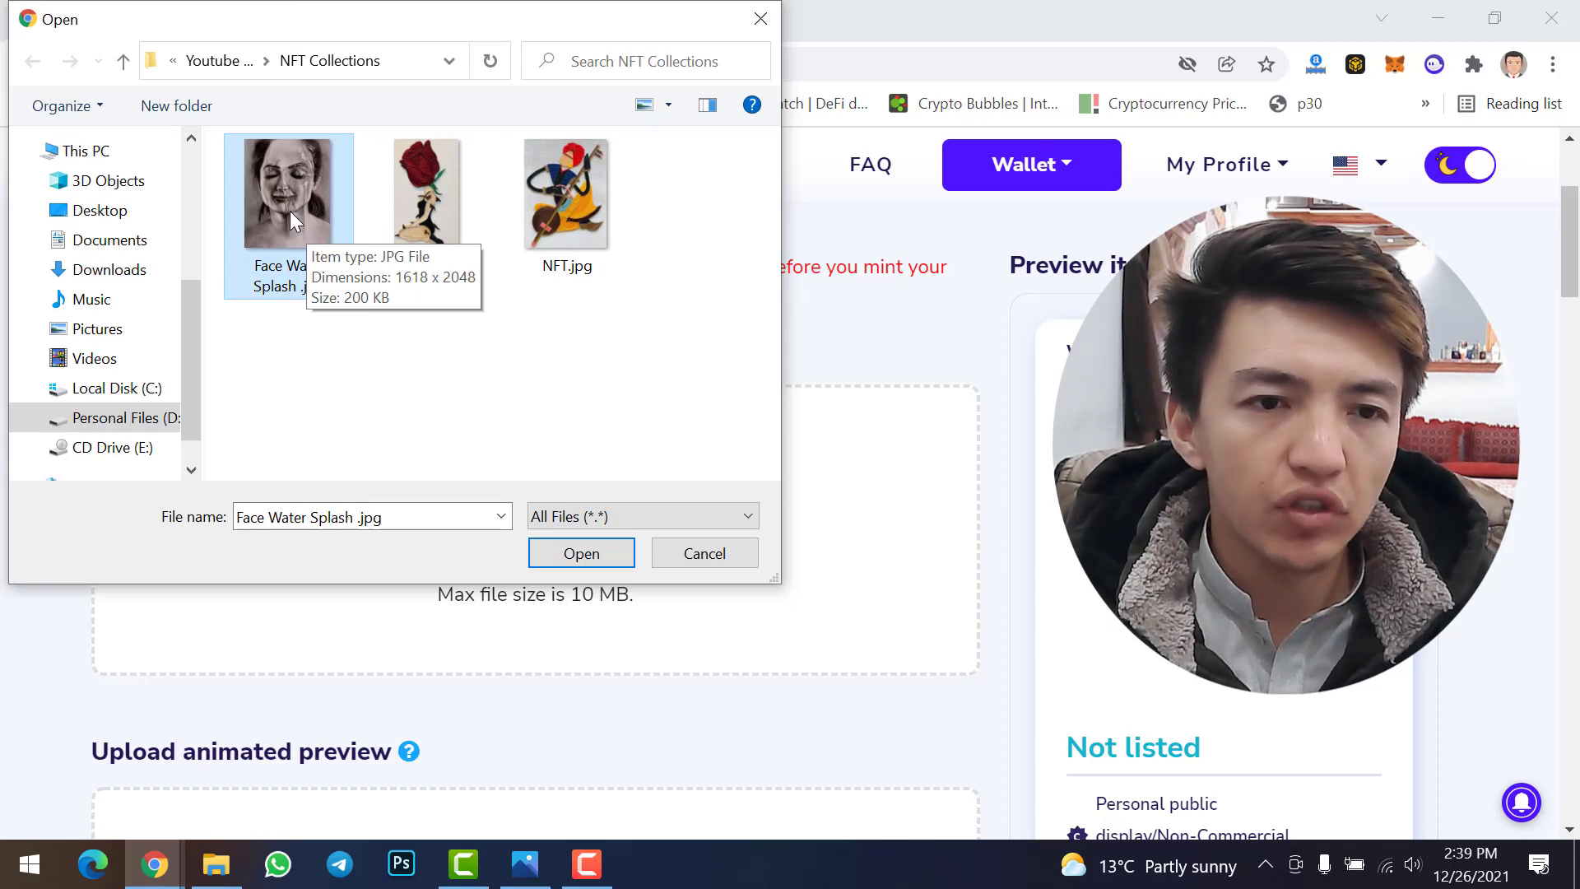
click(564, 553)
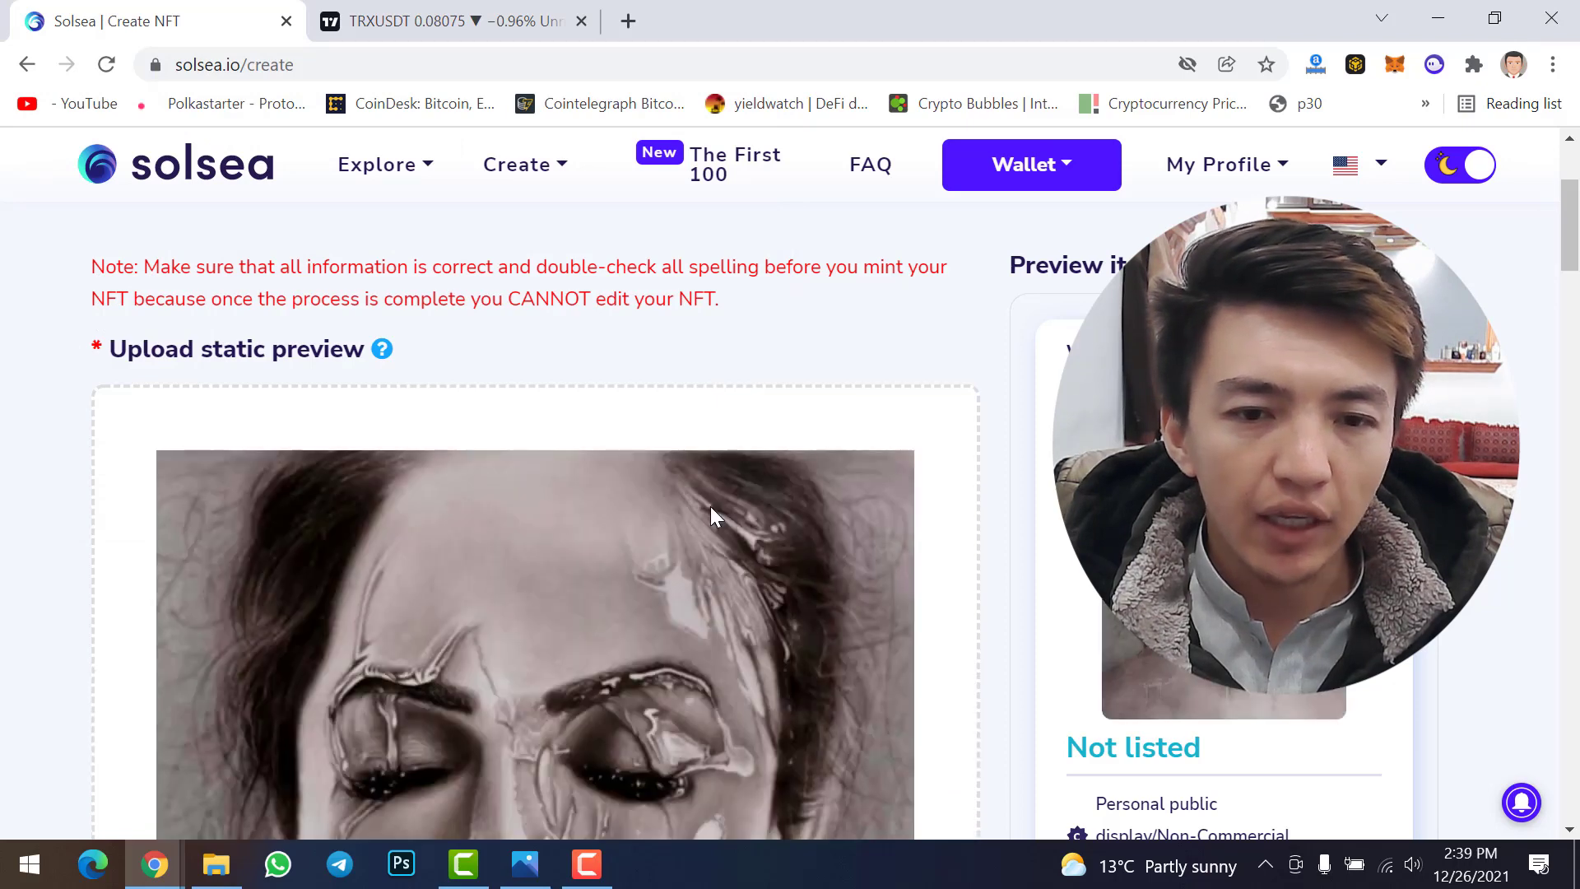
scroll(709, 506, down, 4)
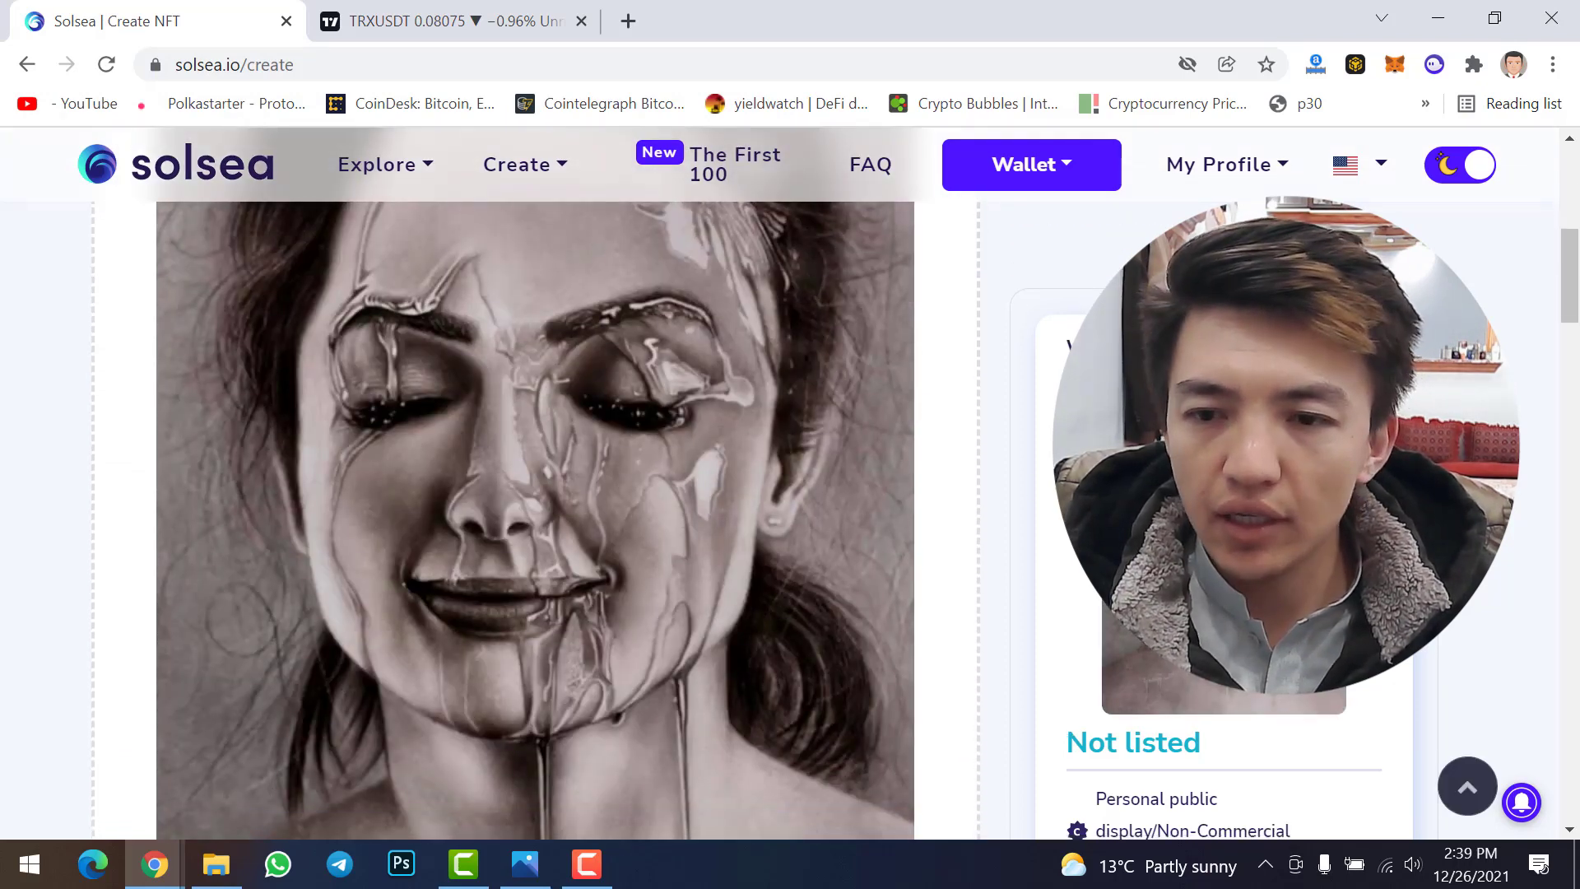
scroll(736, 502, down, 2)
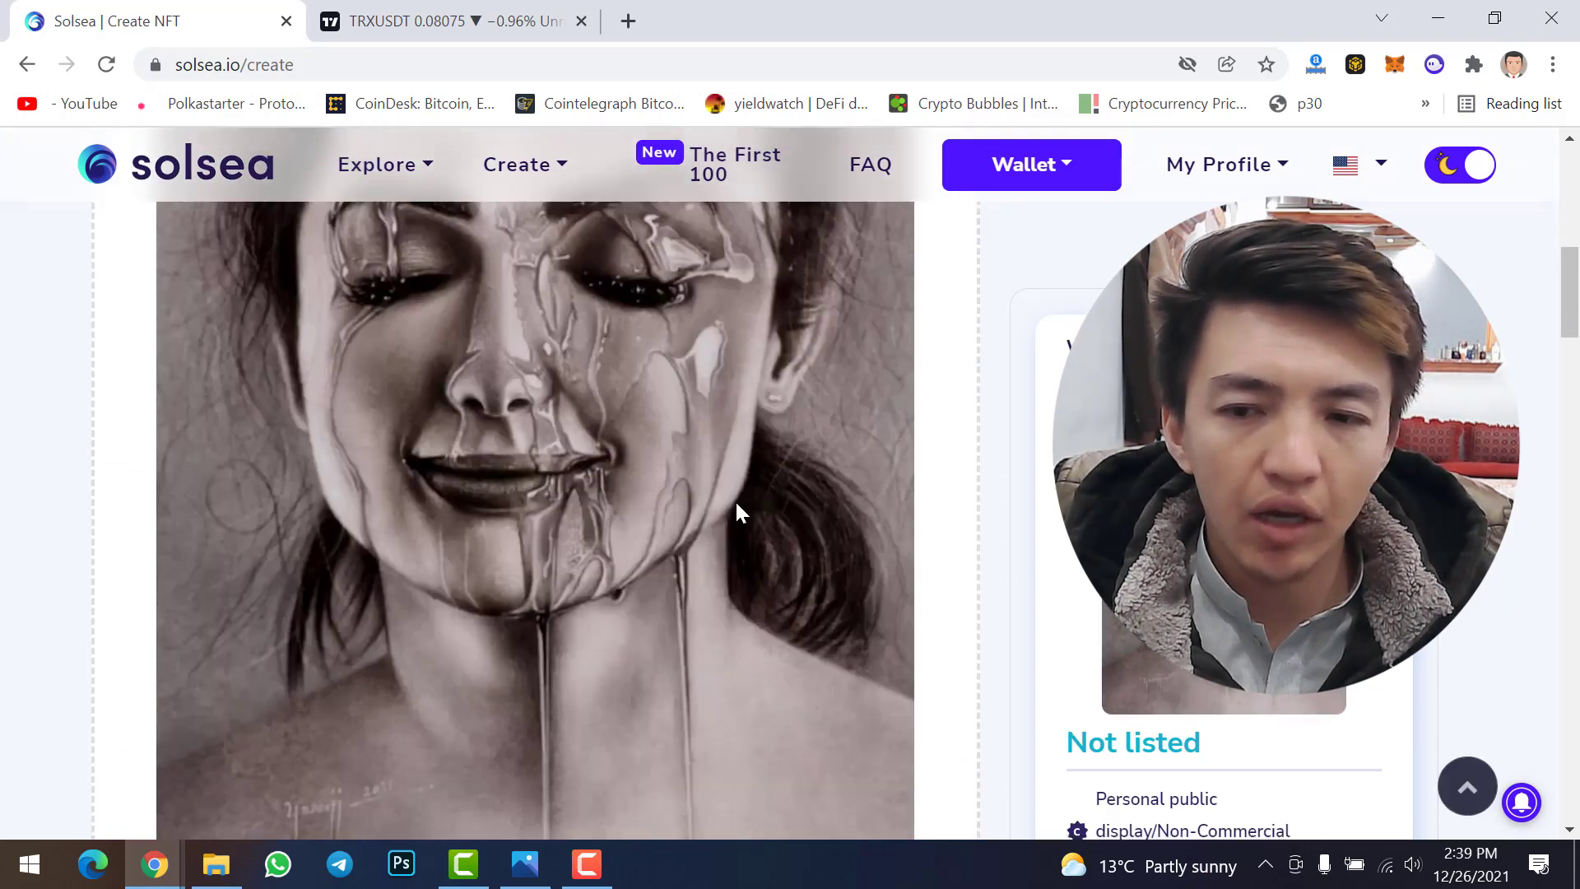
scroll(737, 504, down, 2)
scroll(737, 503, down, 4)
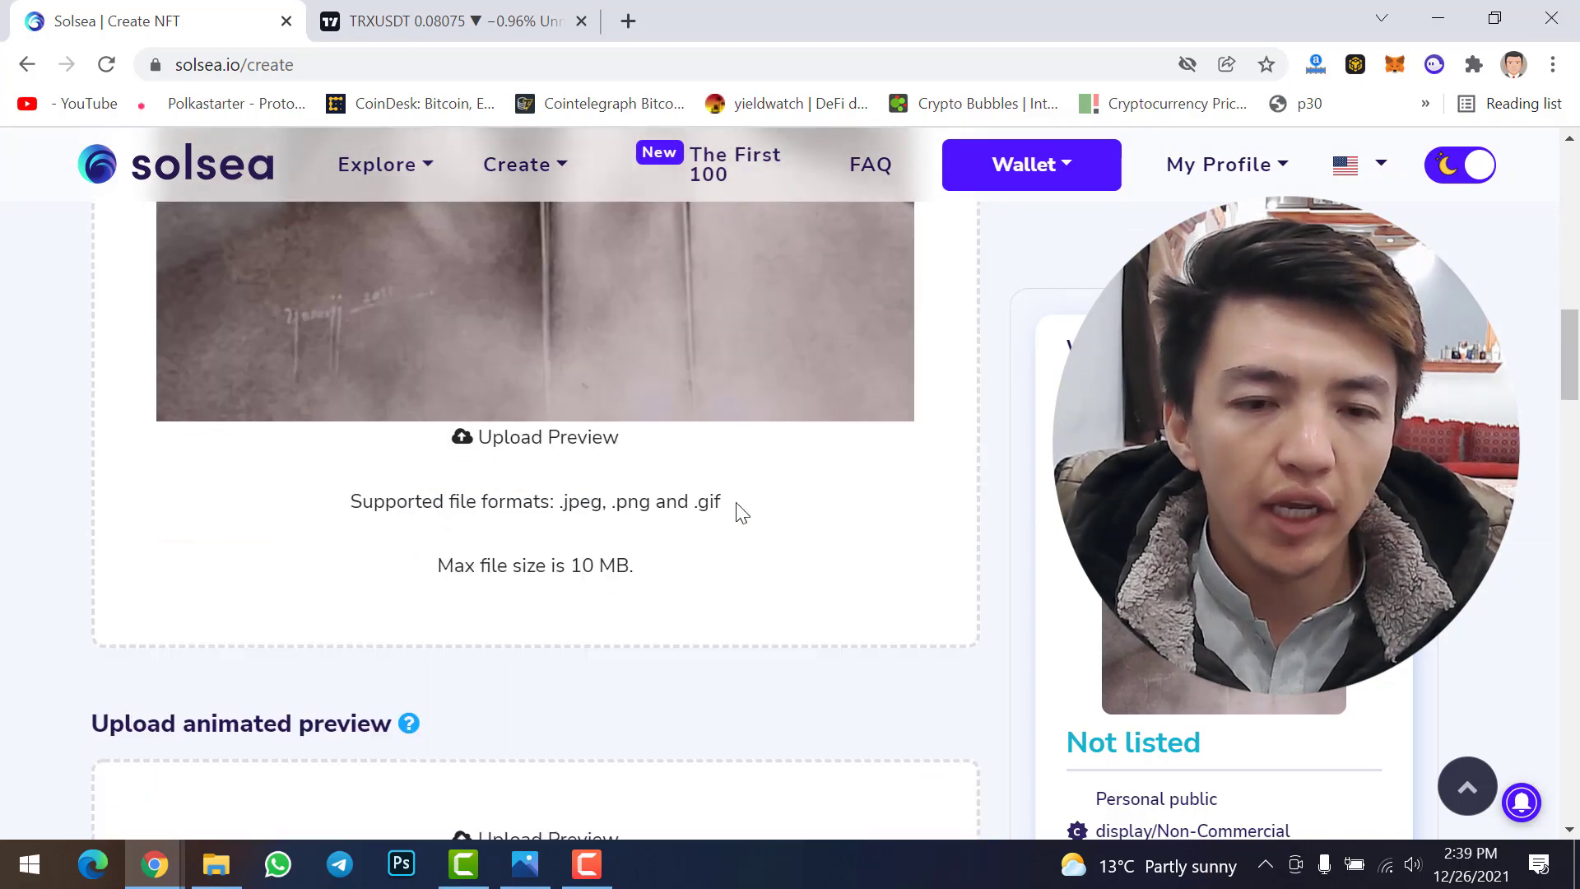
scroll(737, 503, down, 6)
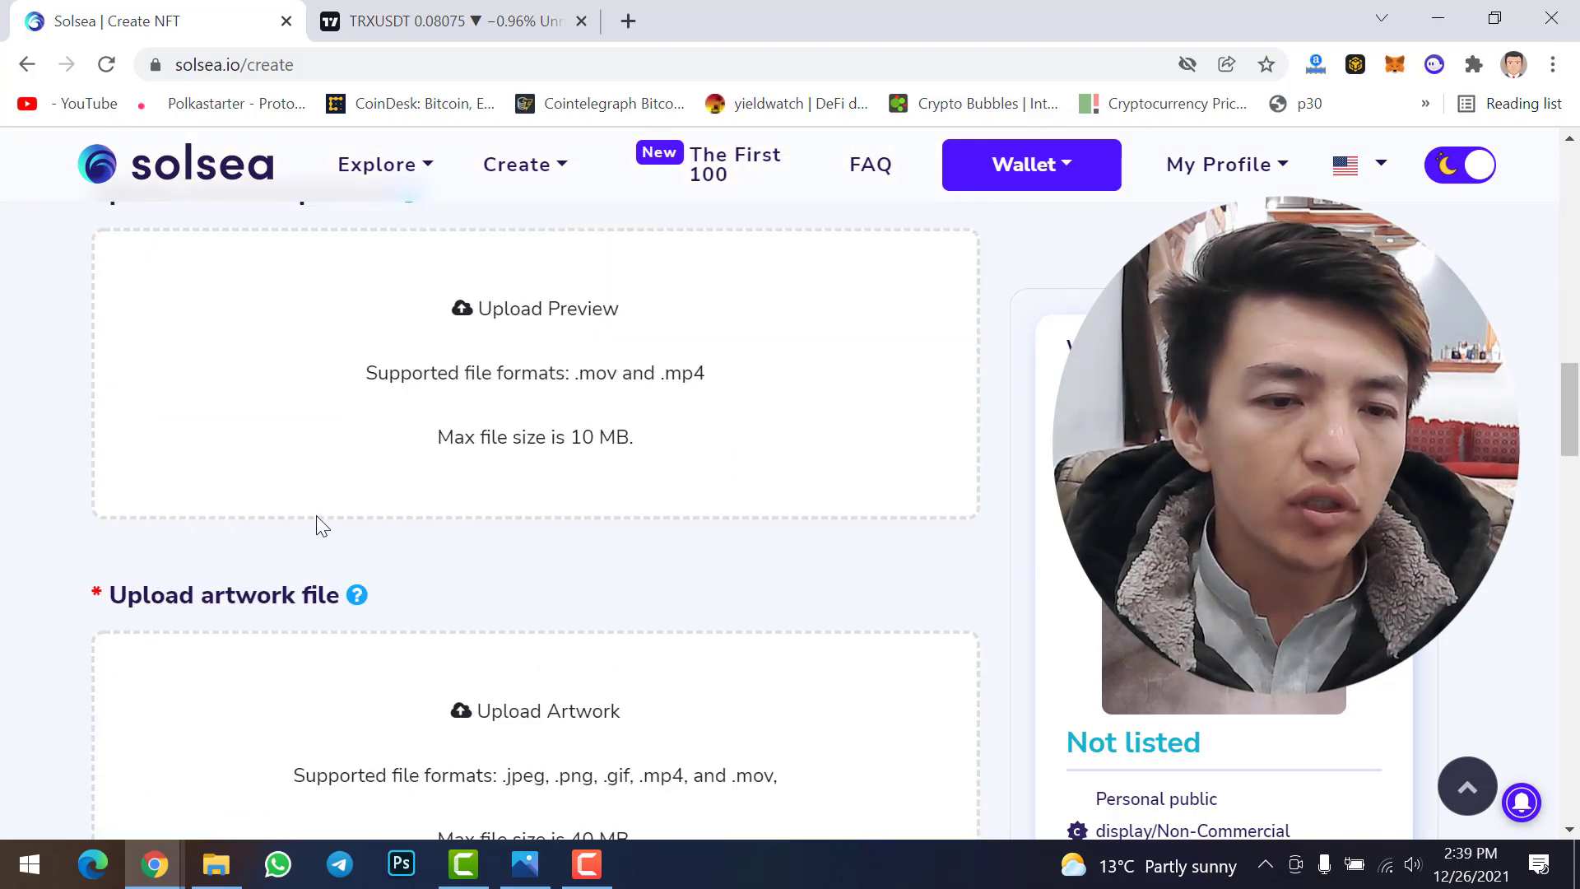
scroll(372, 495, up, 3)
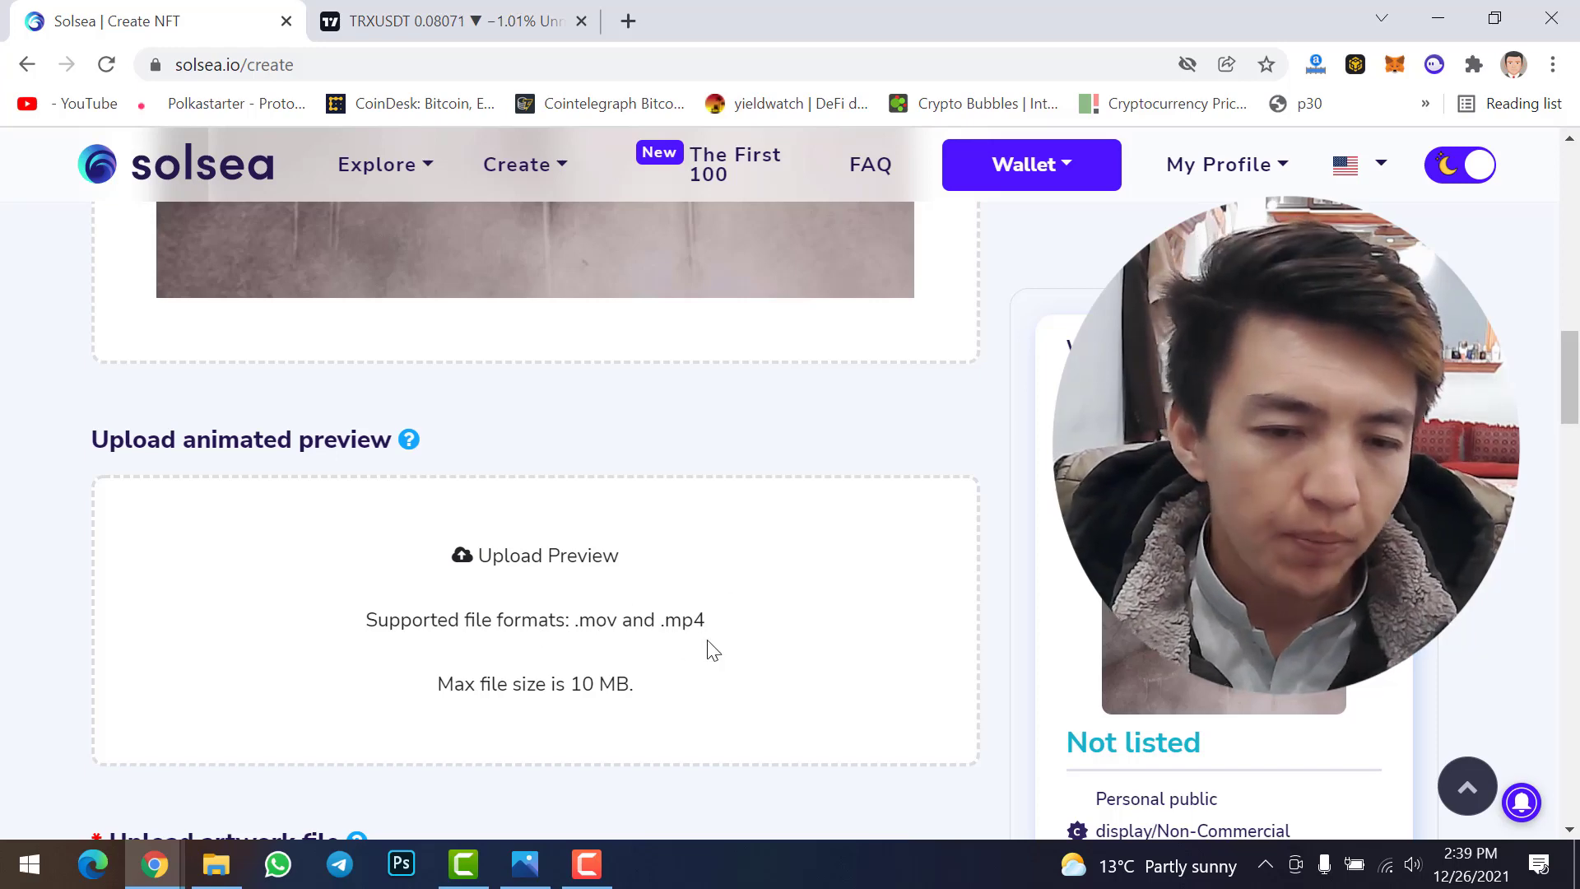
scroll(626, 647, down, 1)
scroll(540, 649, down, 2)
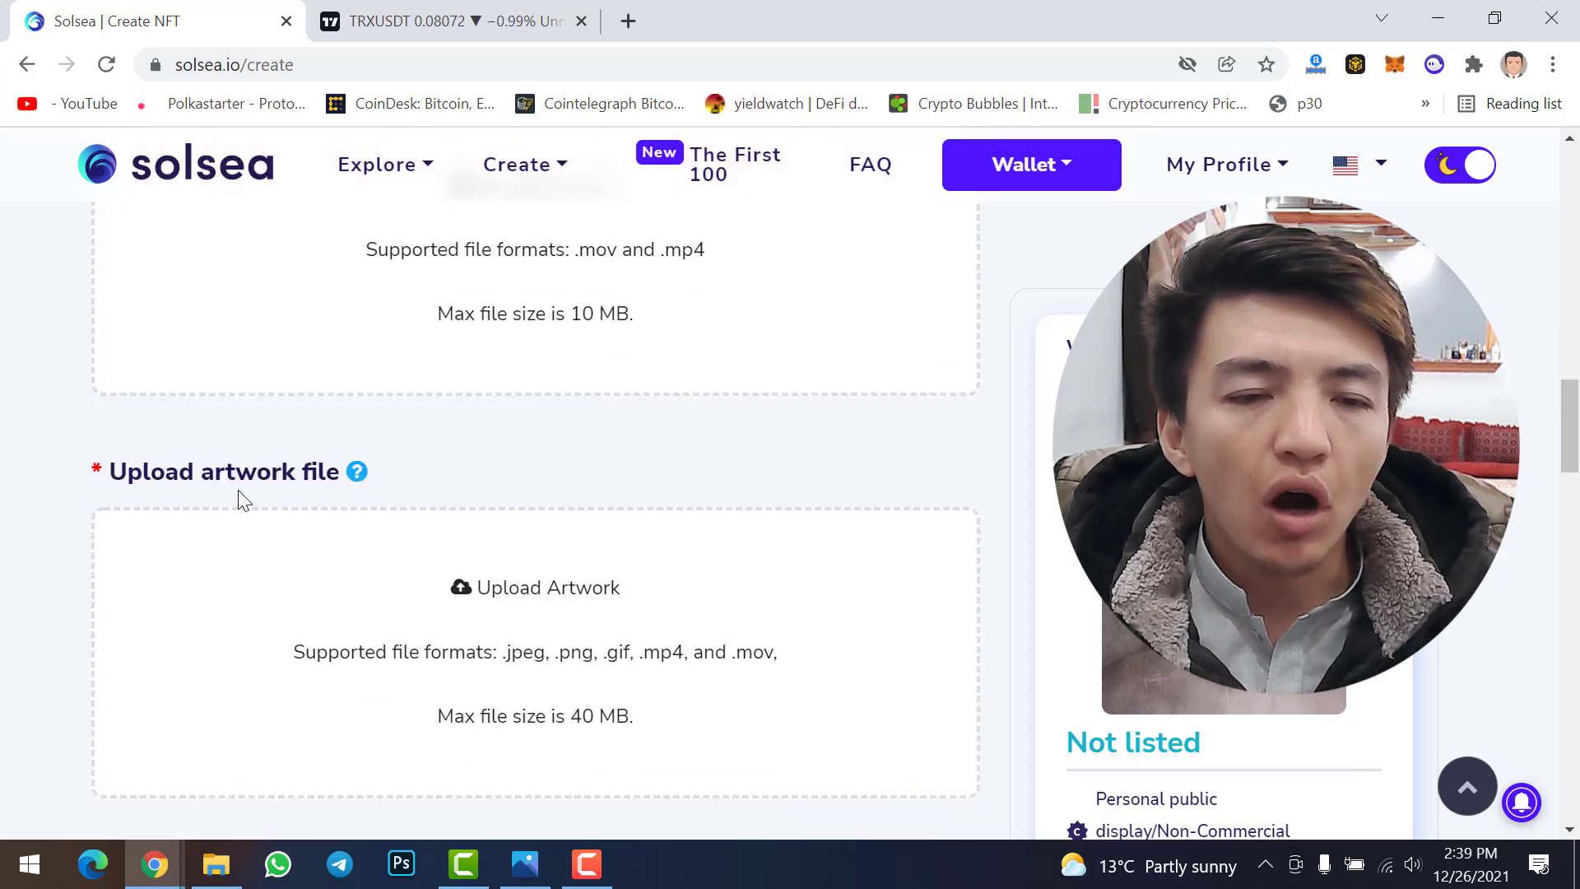
Step: Upload 'Face Water Splash .jpg' as the NFT artwork file
click(592, 600)
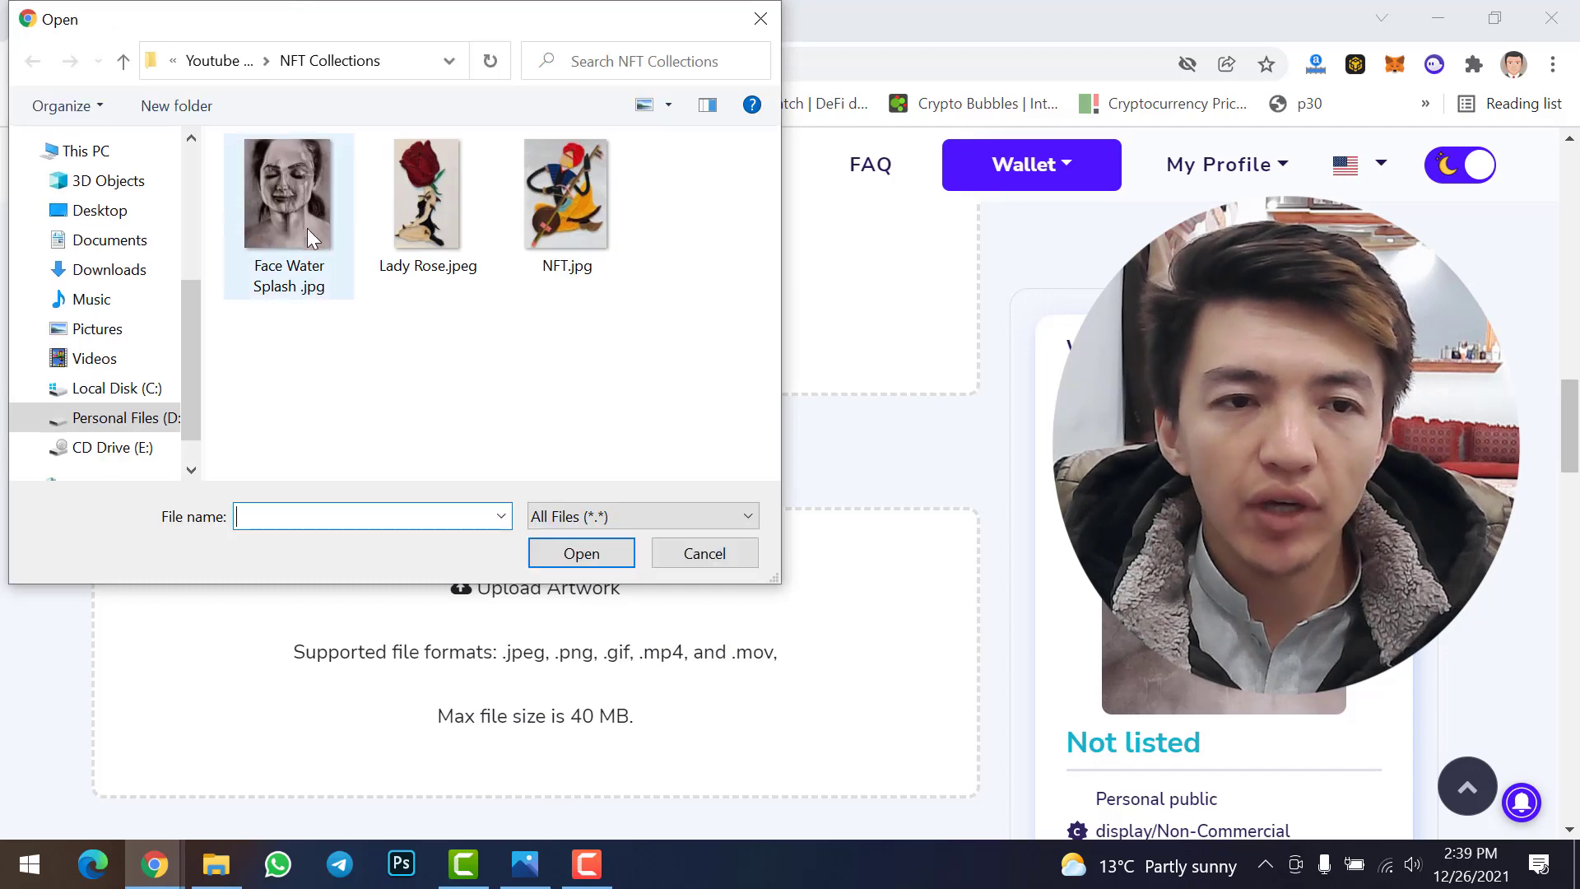
click(315, 220)
click(594, 552)
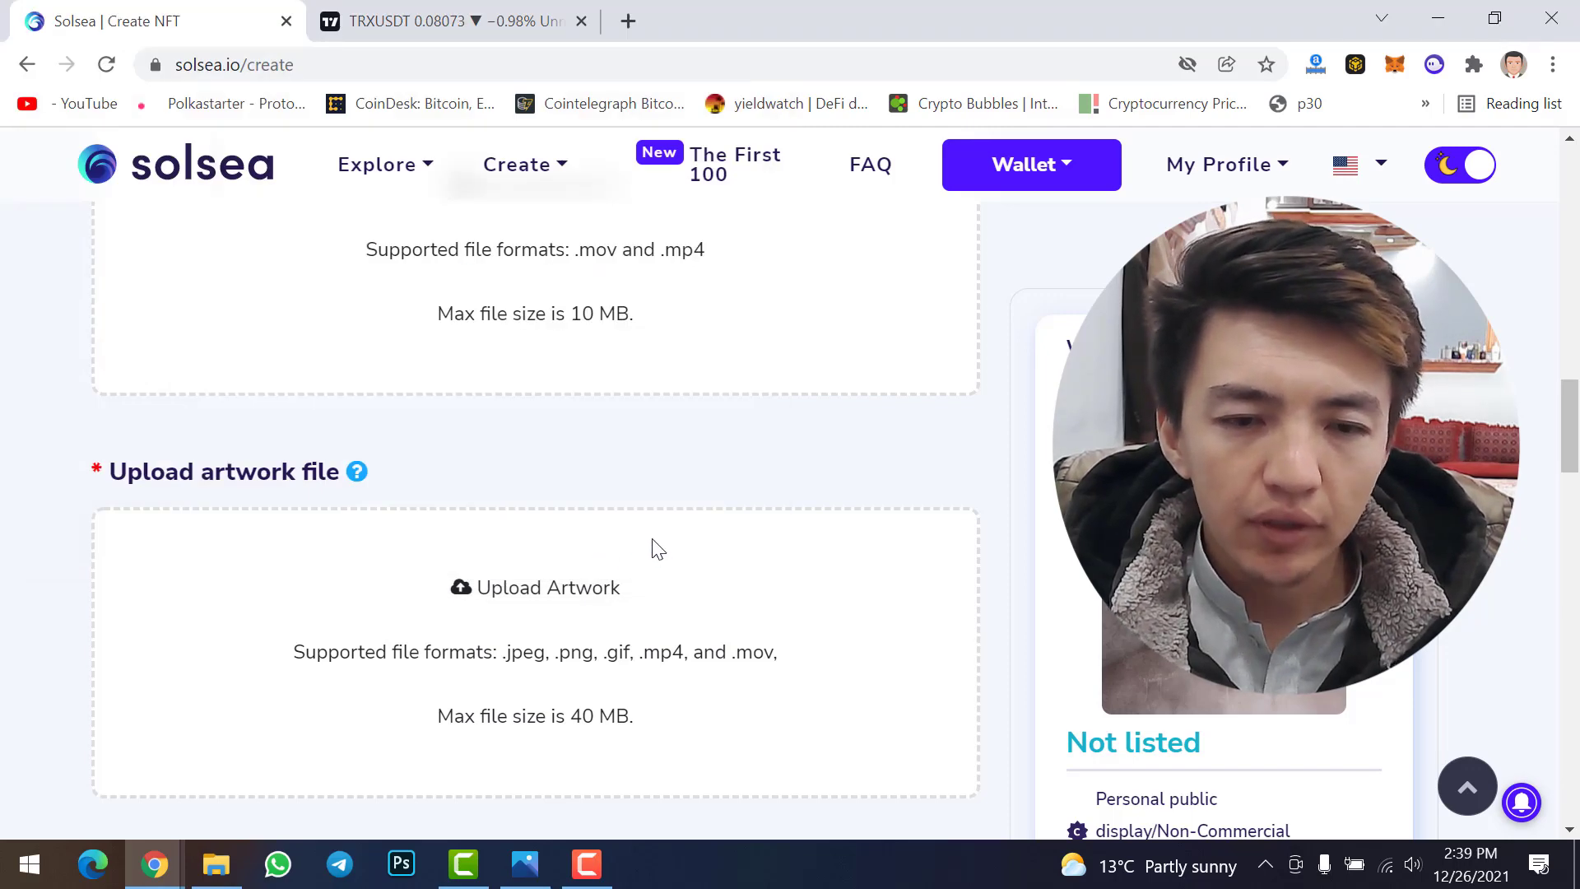
Step: Review the 'Water Splash on Face' title, short description and full description fields
scroll(778, 571, down, 10)
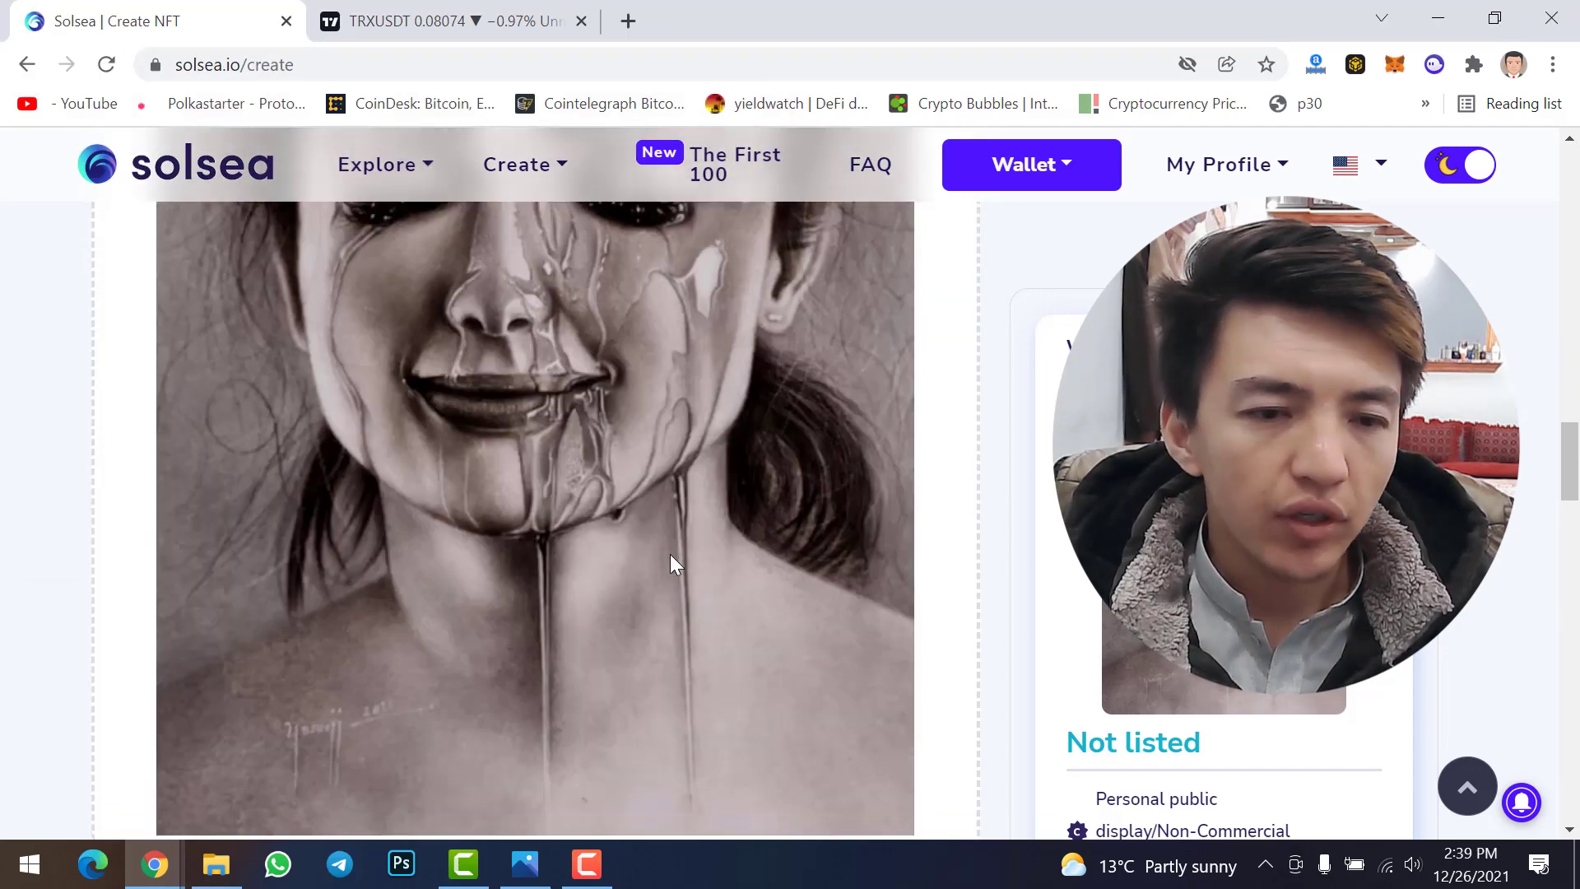
scroll(672, 558, down, 6)
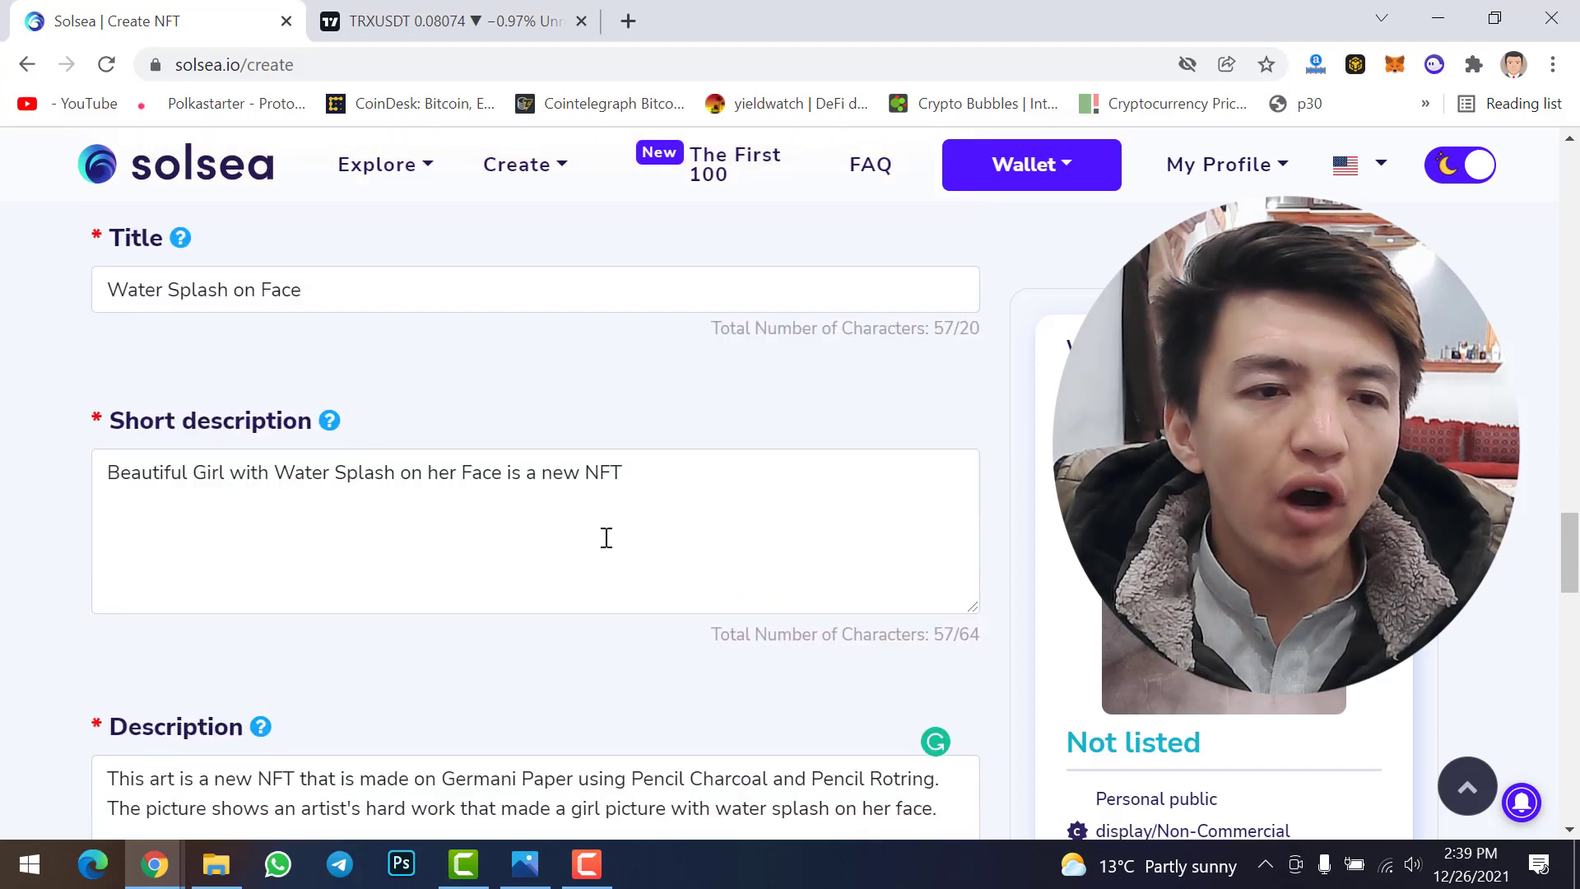
scroll(494, 510, up, 2)
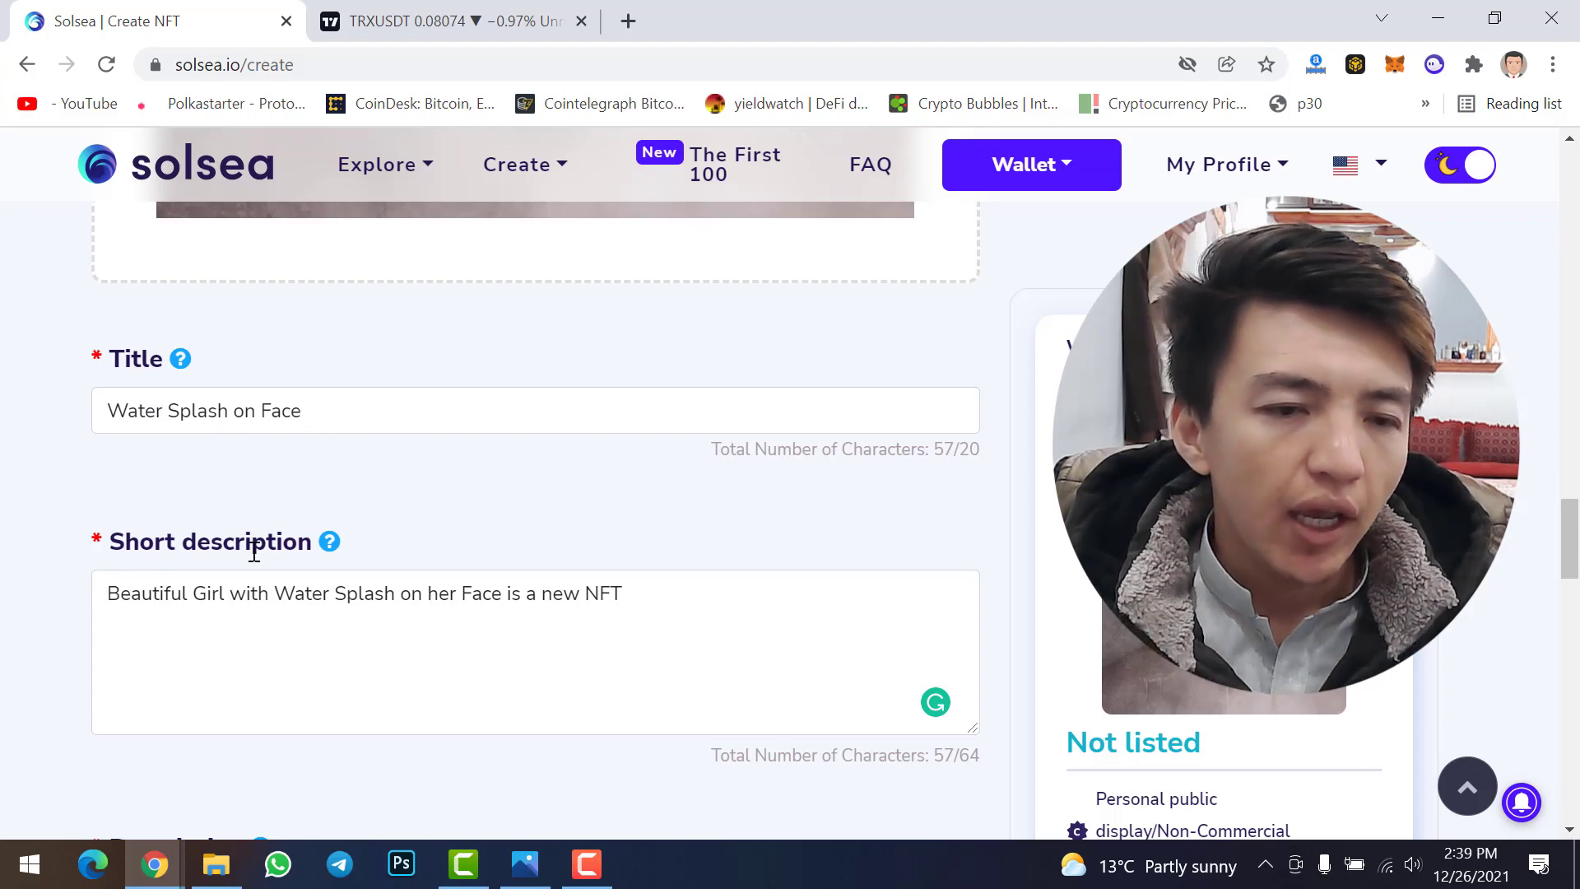
triple_click(267, 593)
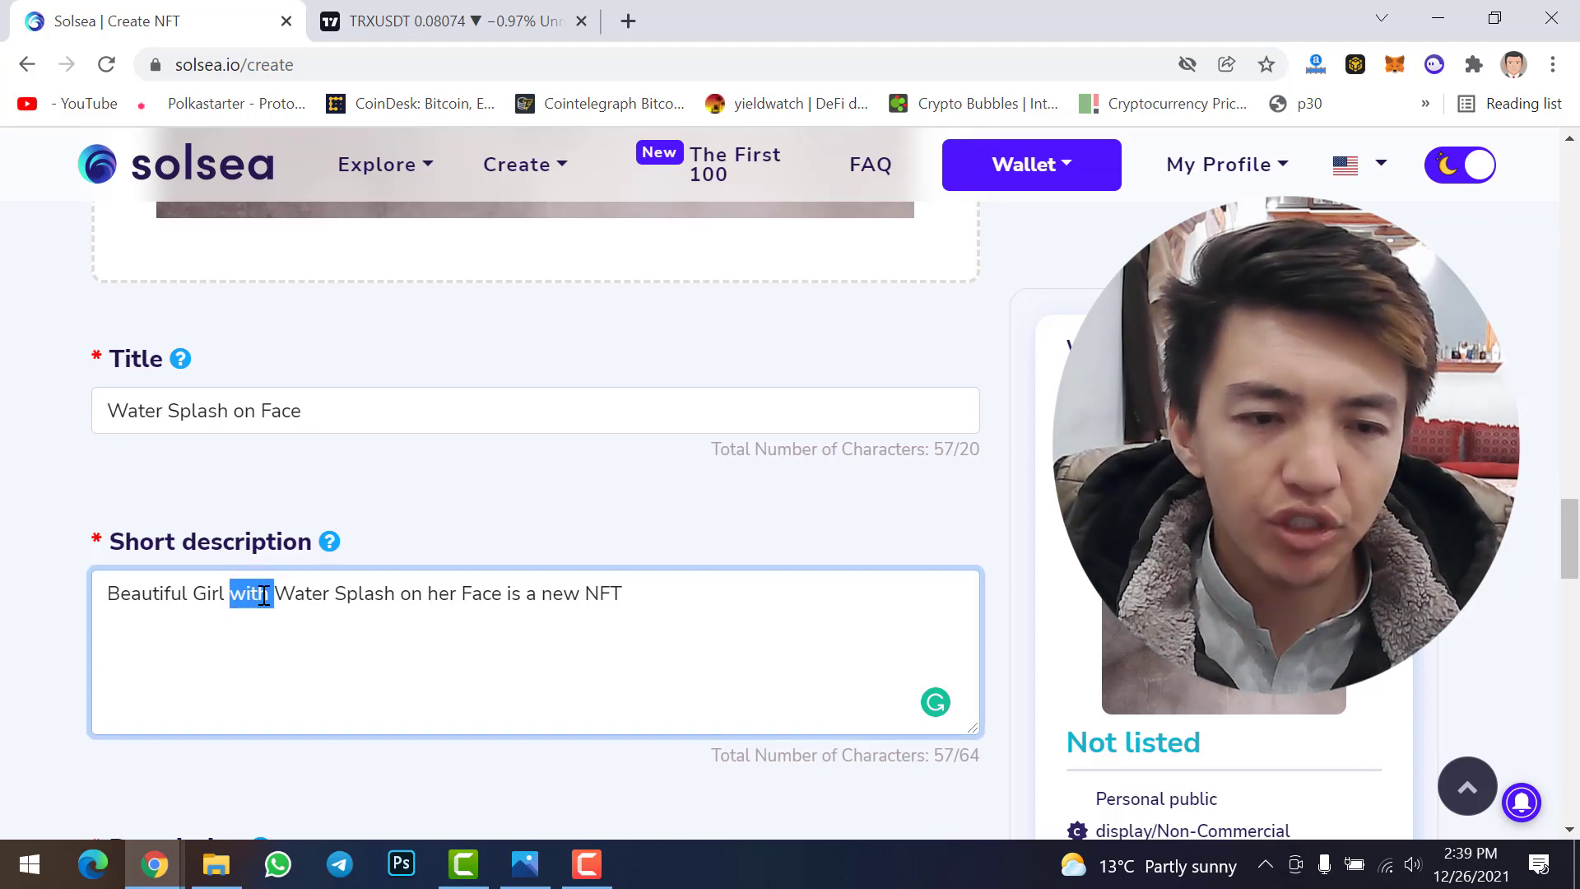
click(650, 645)
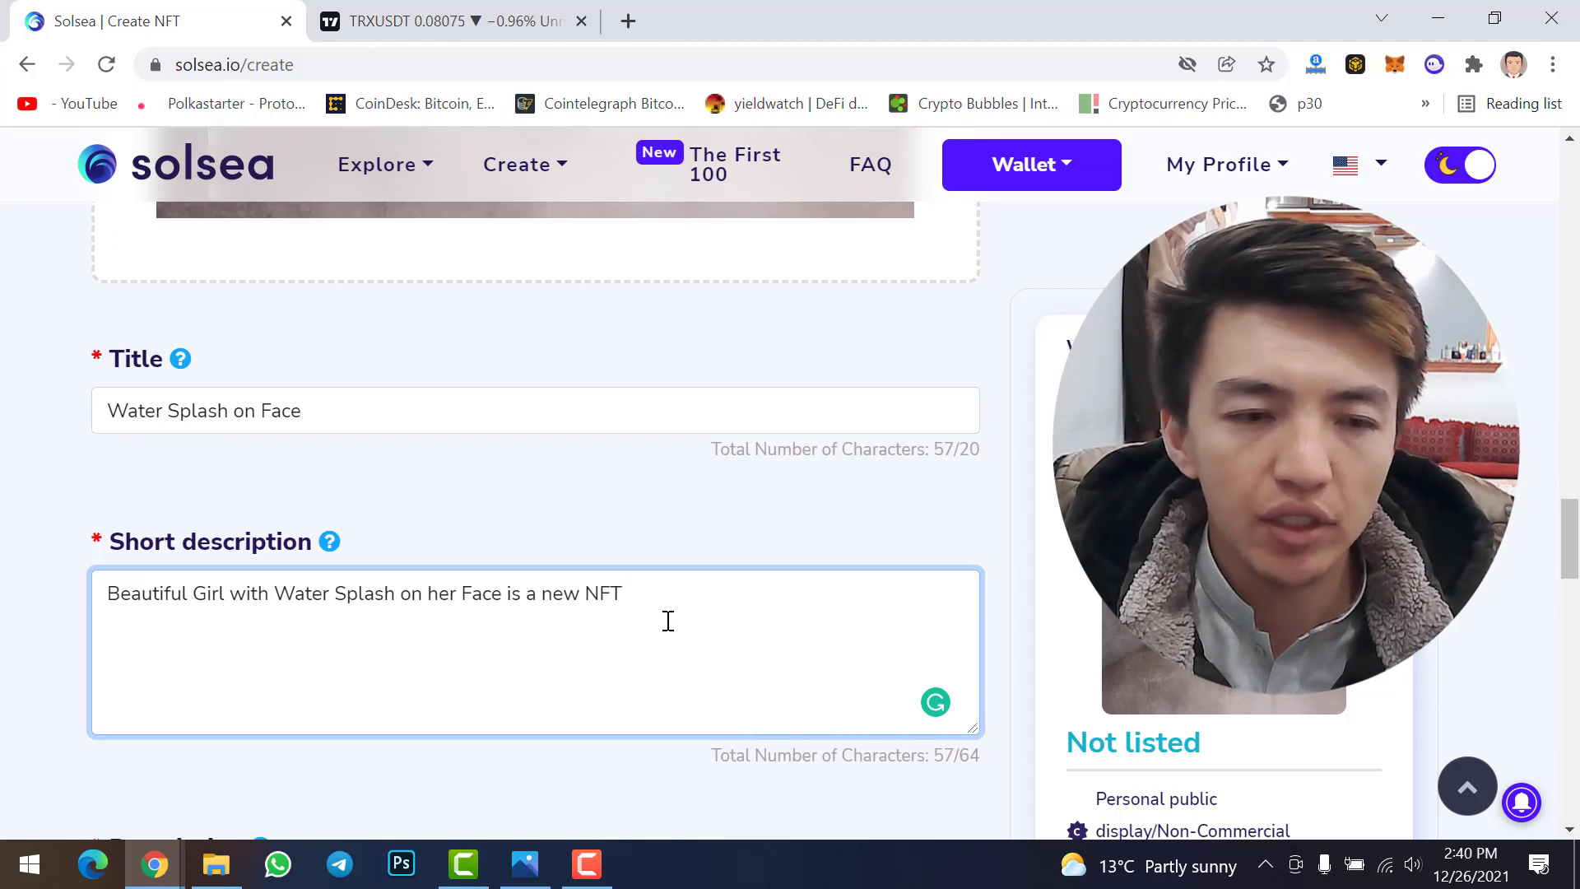
scroll(658, 633, down, 1)
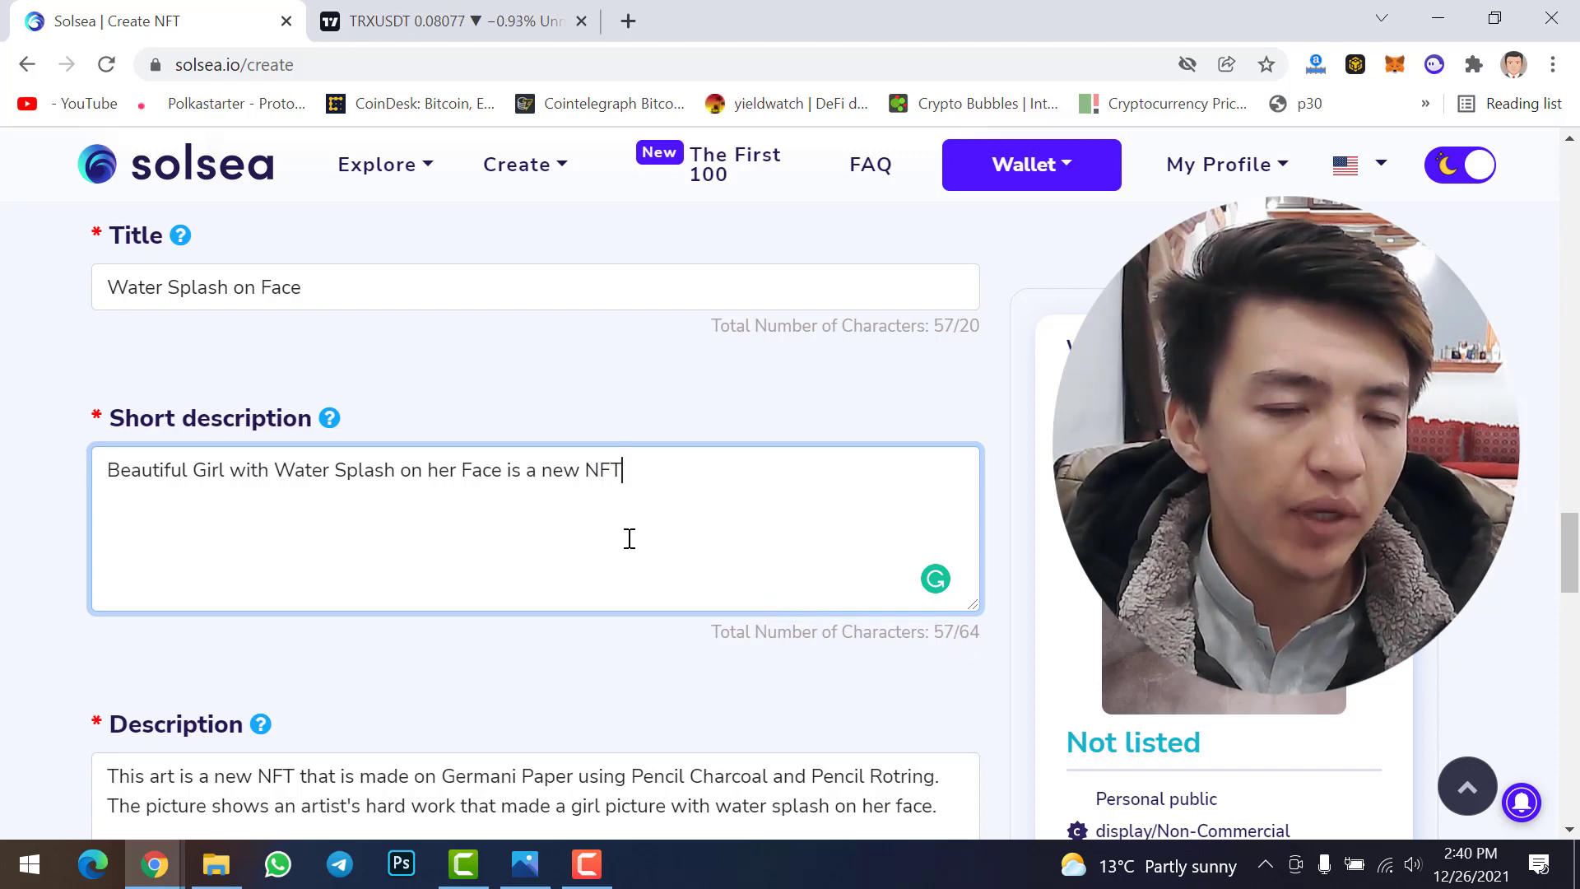
scroll(625, 539, down, 3)
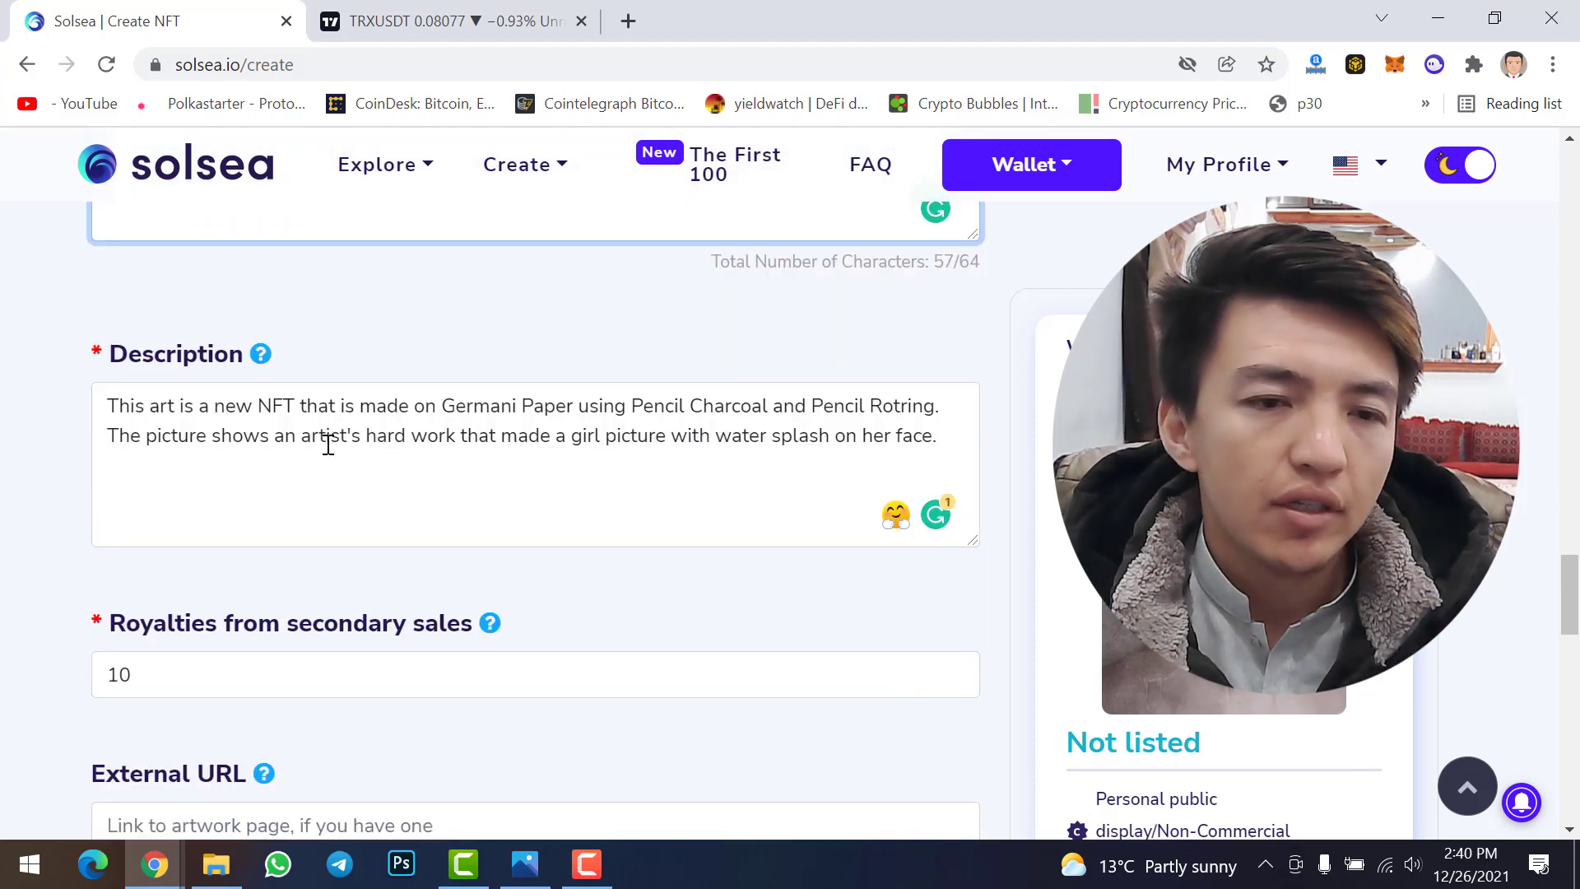
triple_click(537, 434)
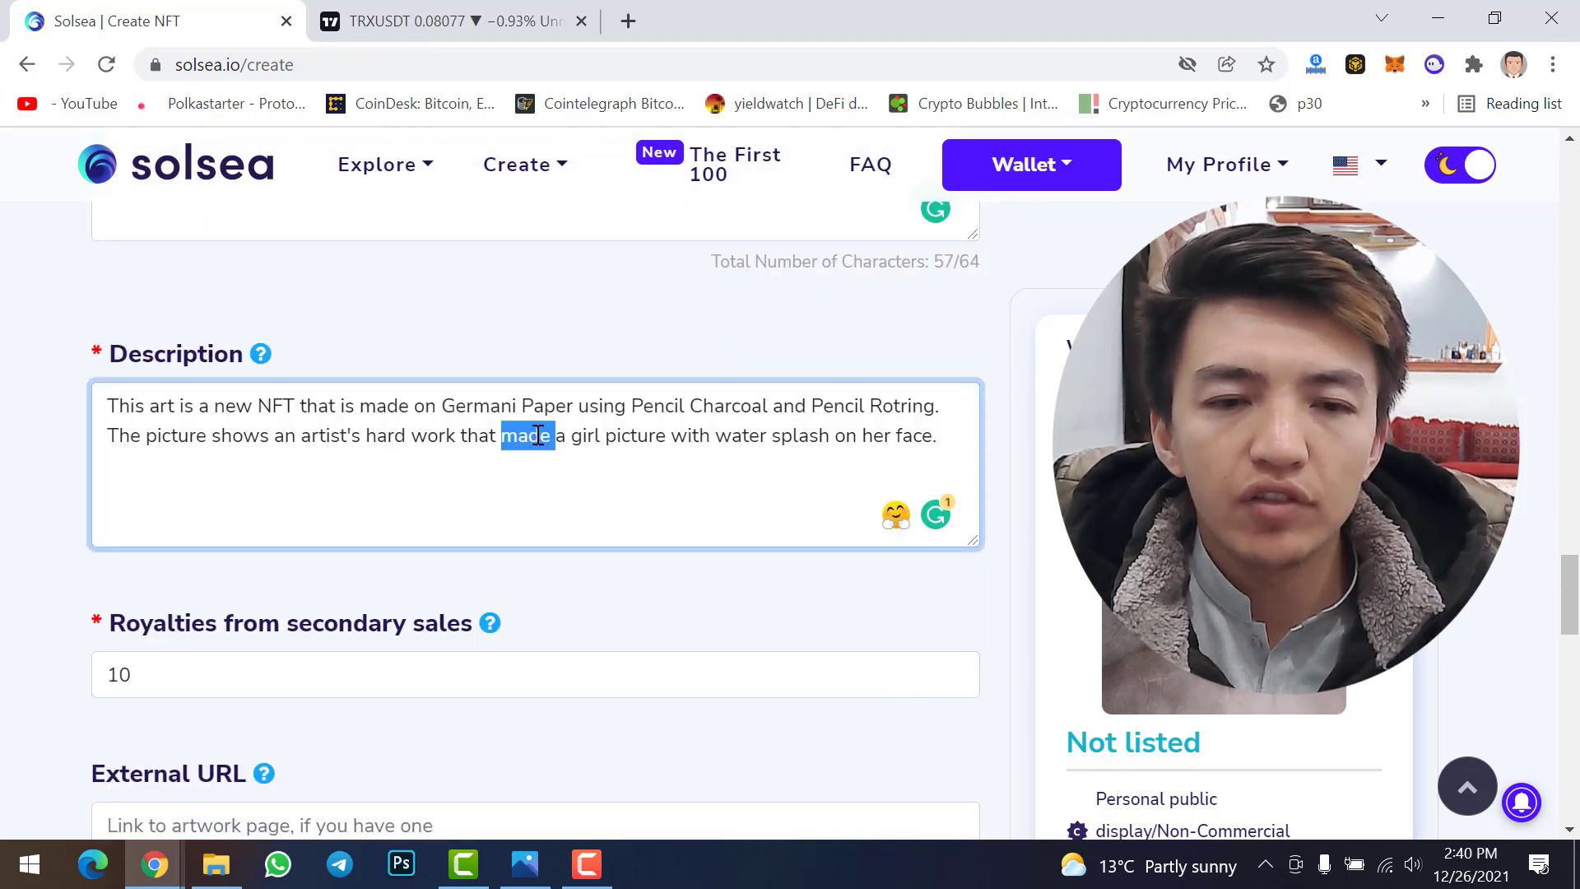
click(504, 465)
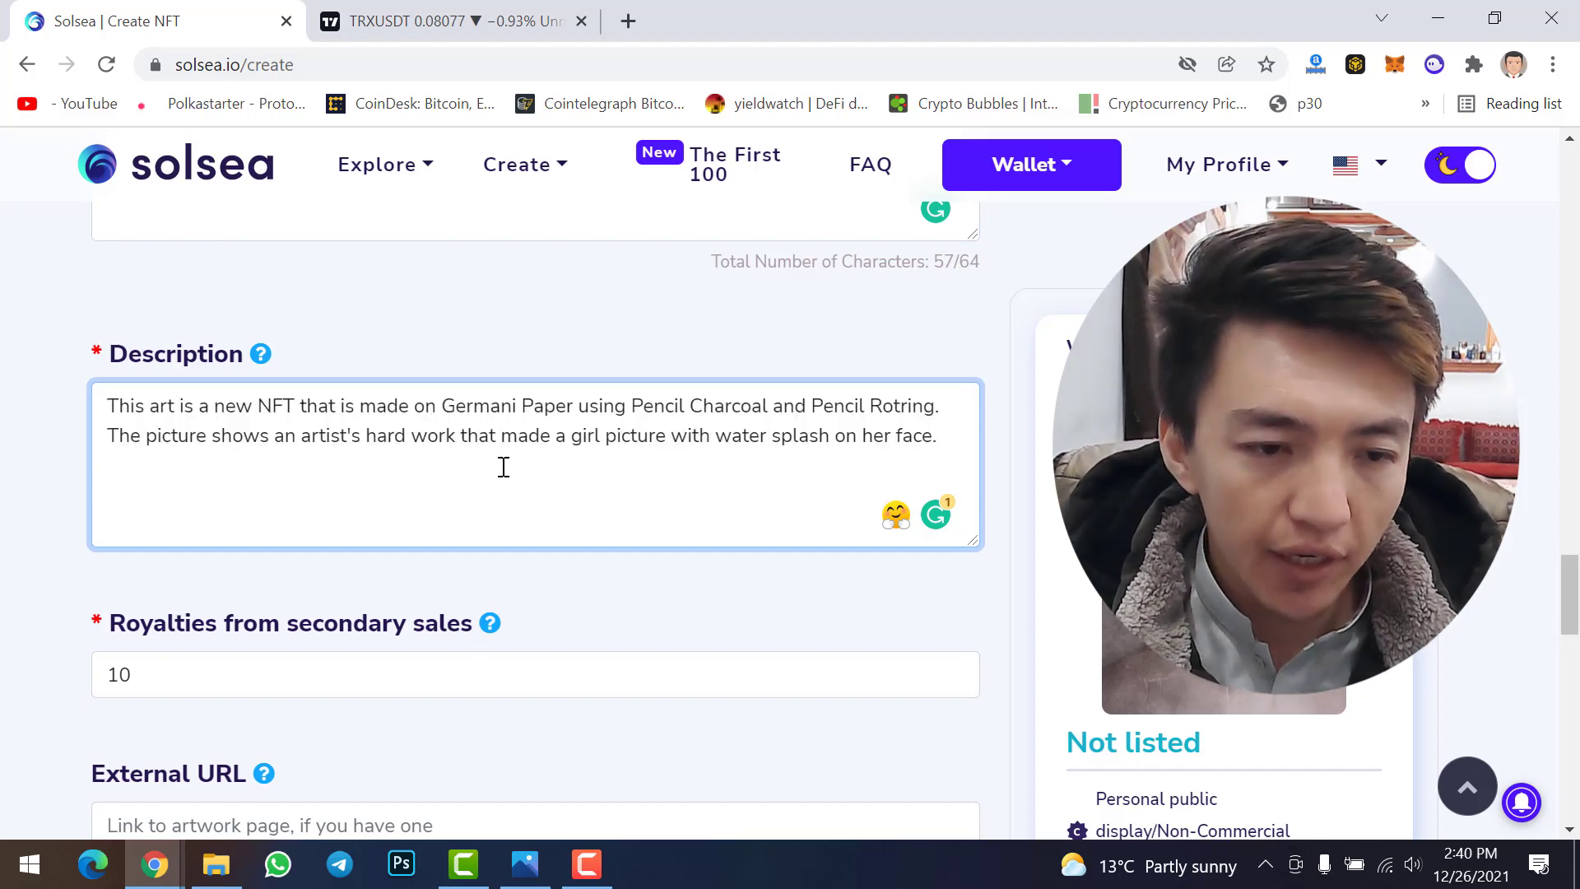
scroll(504, 467, down, 3)
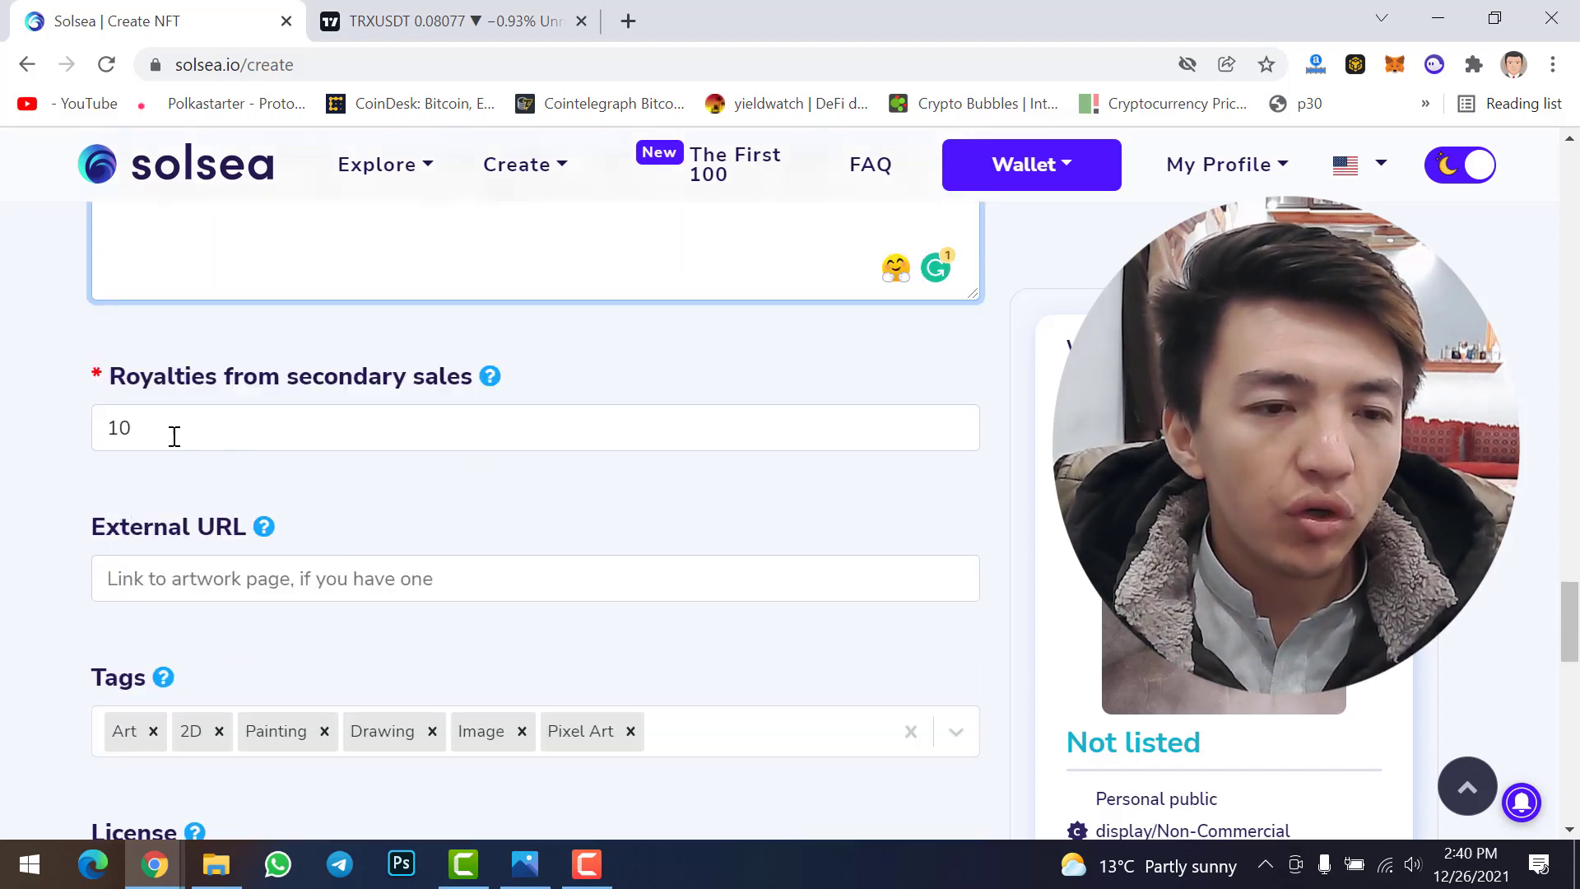
click(247, 418)
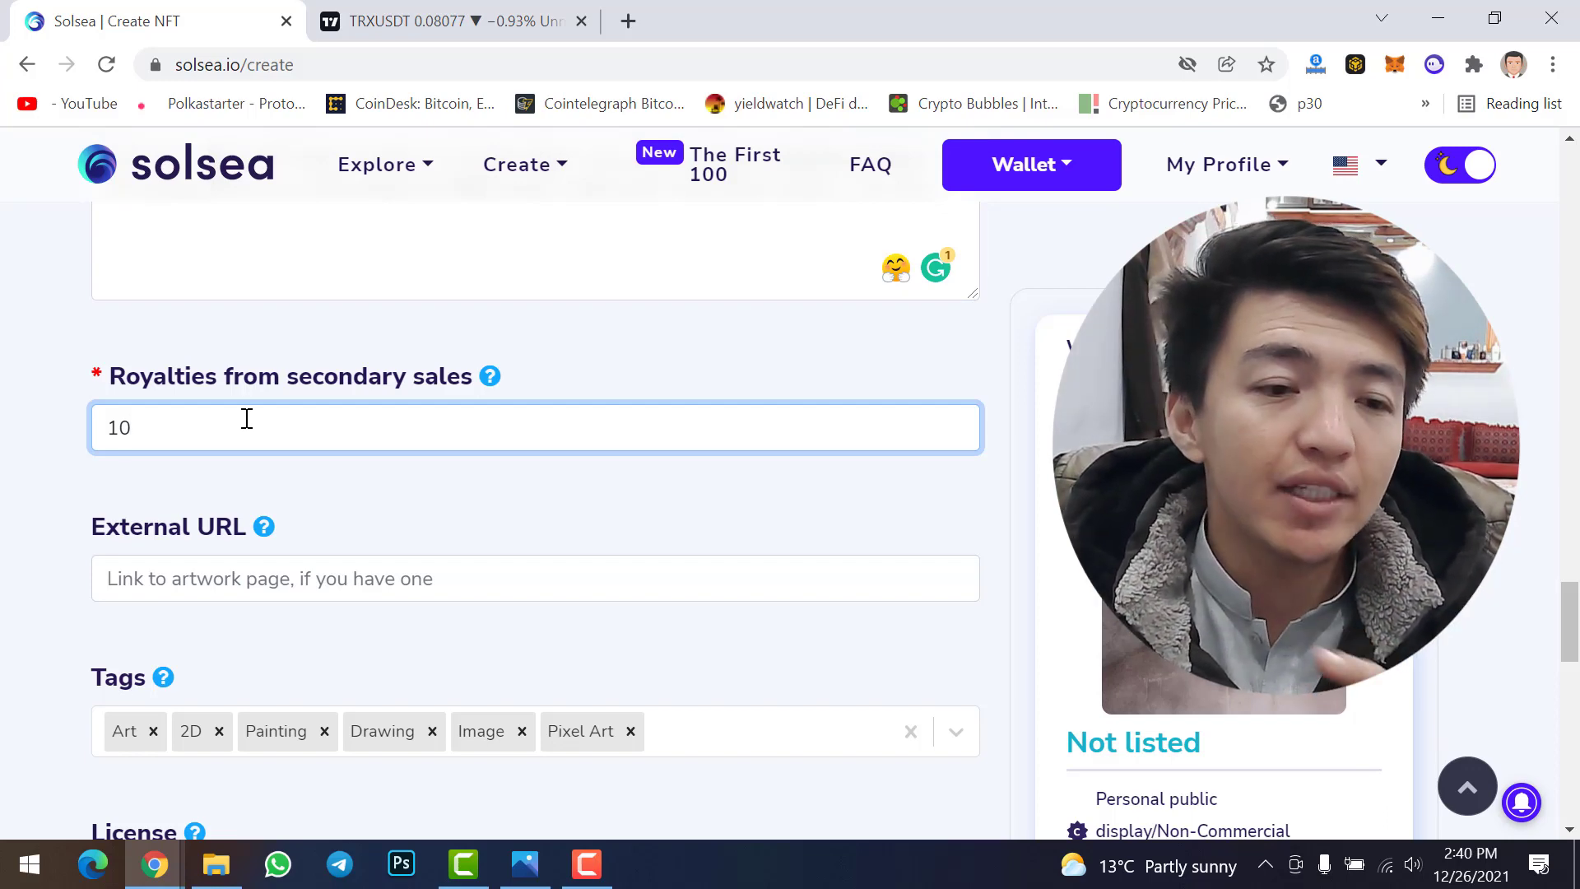
key(BackSpace)
key(BackSpace)
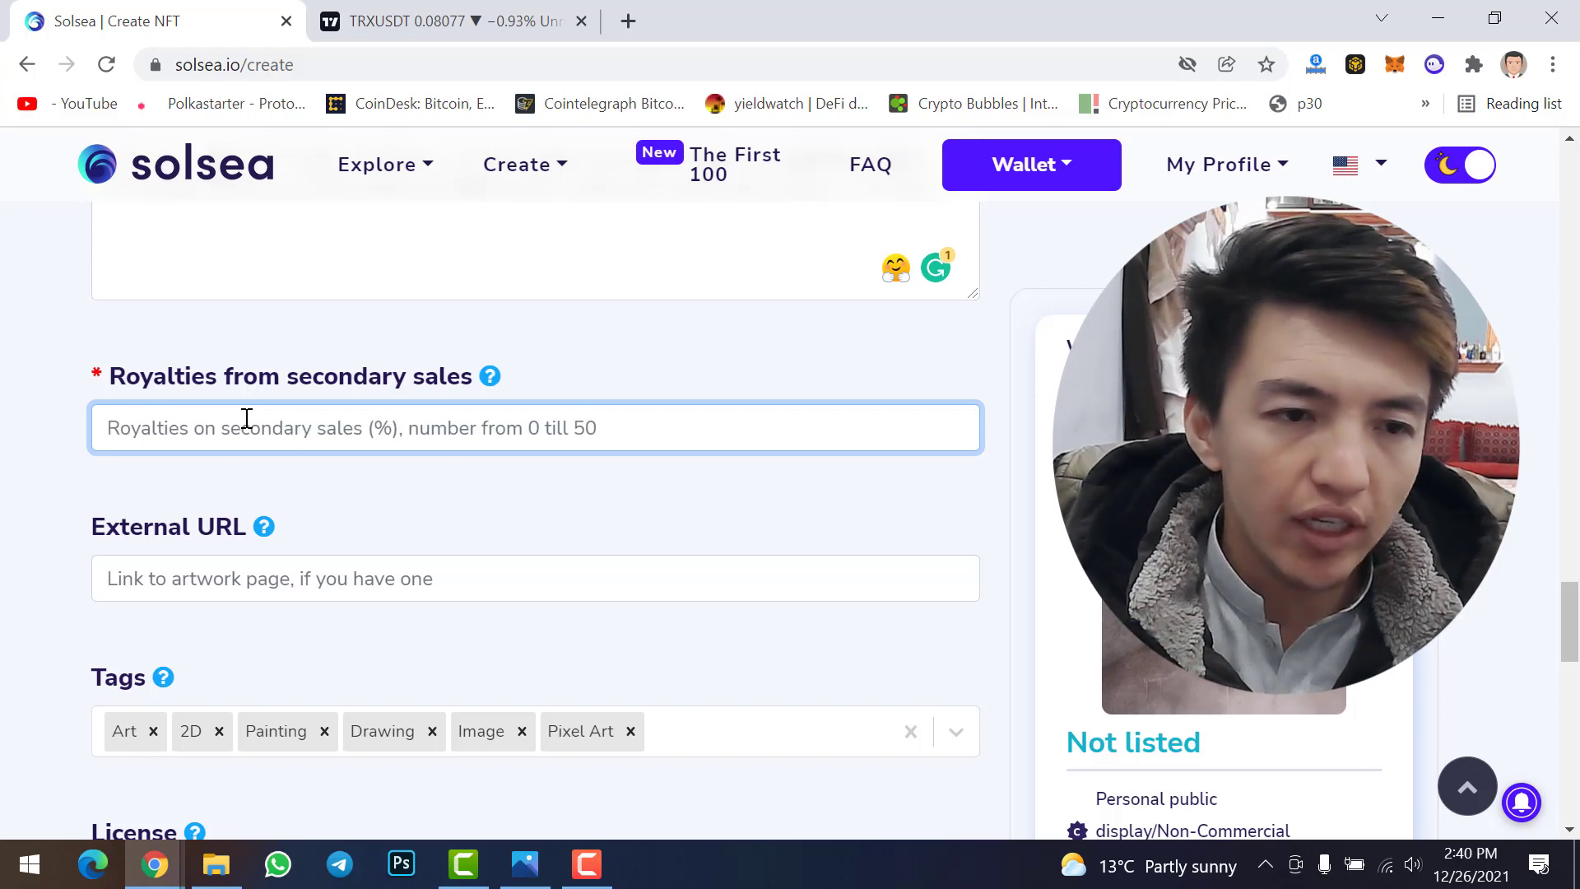
text(5)
key(BackSpace)
text(10)
key(BackSpace)
key(BackSpace)
text(20)
key(BackSpace)
key(BackSpace)
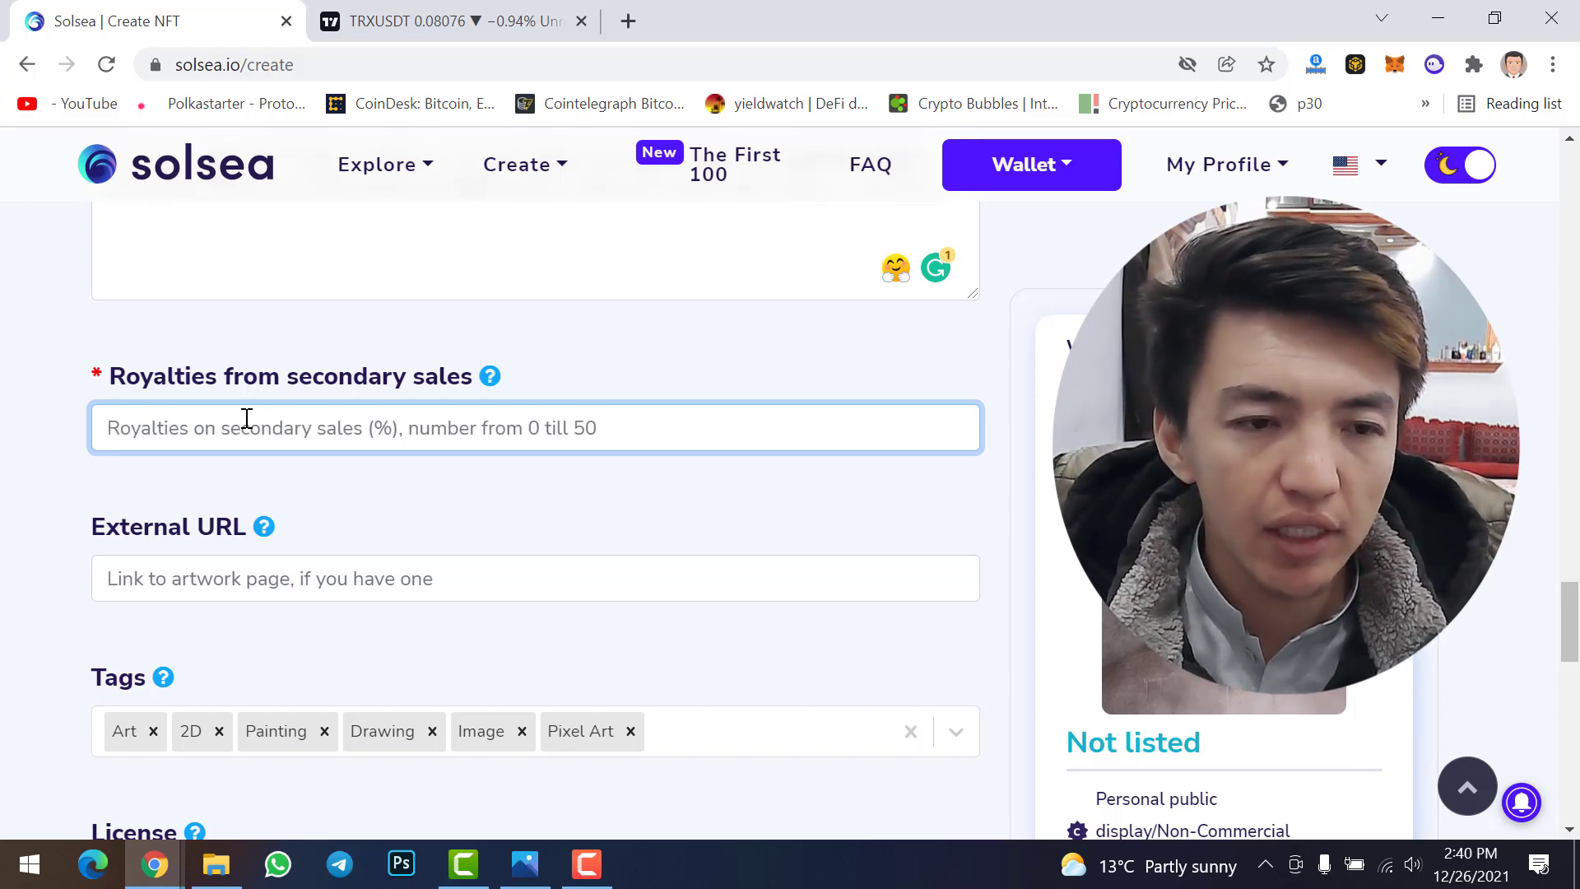
text(10)
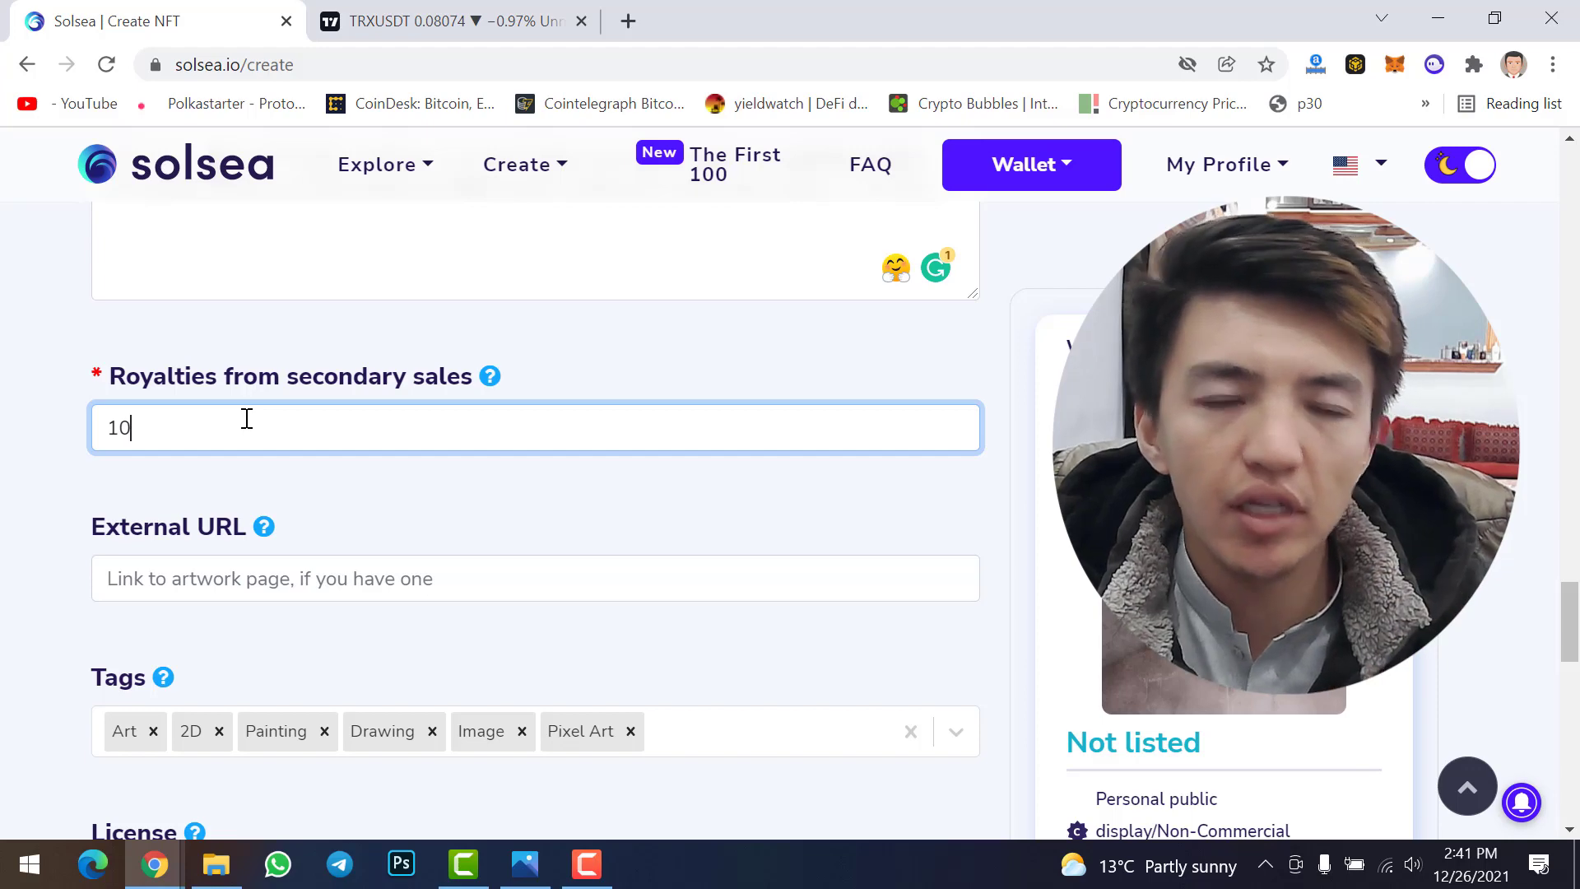
scroll(214, 418, down, 1)
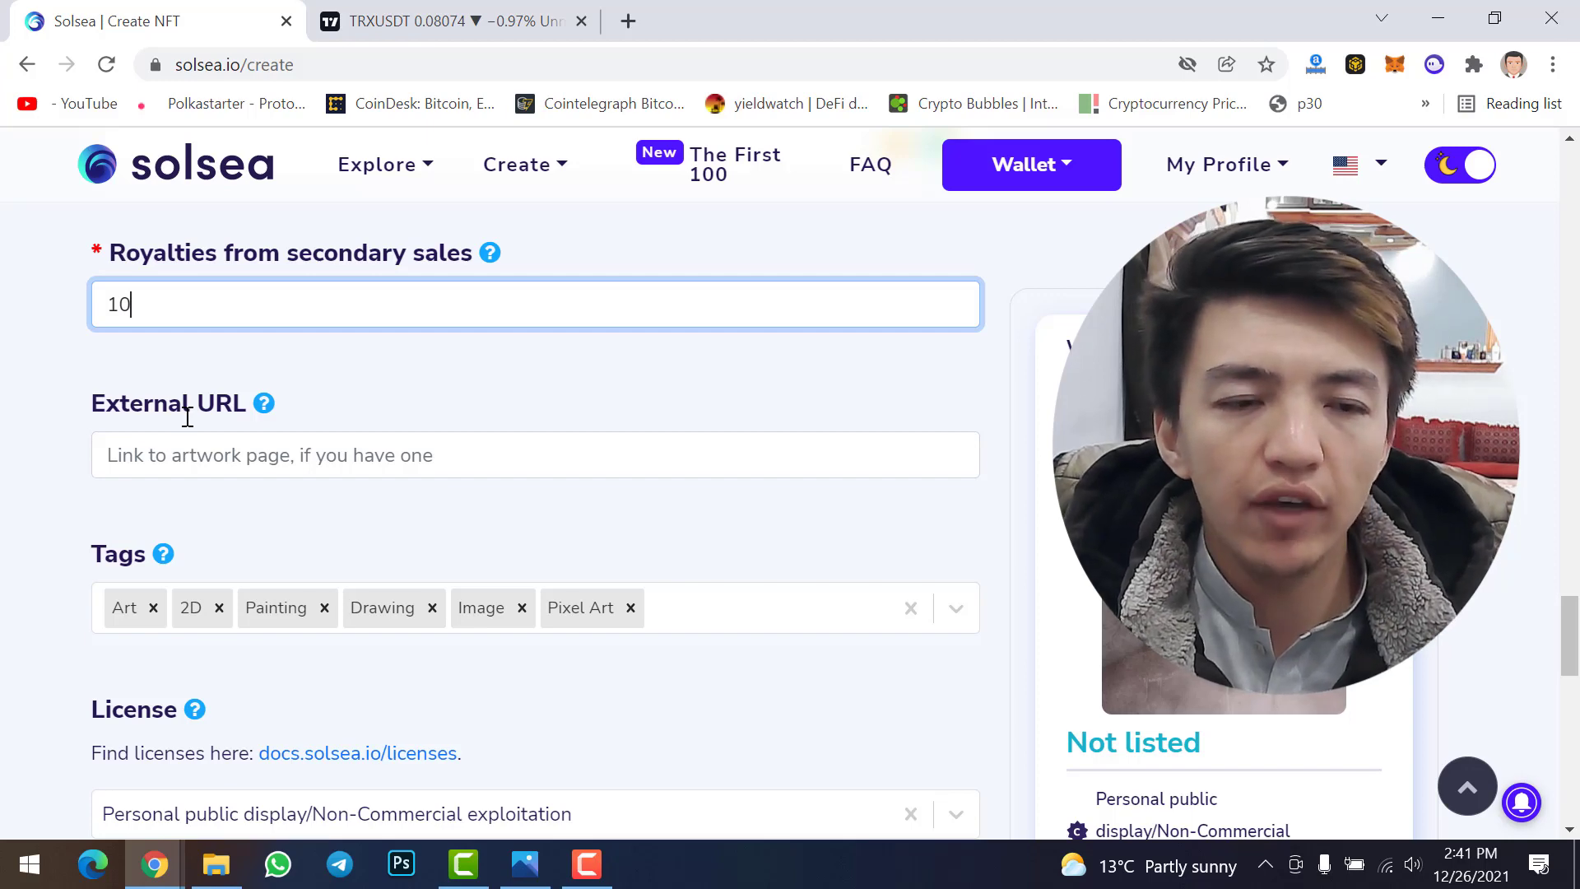
click(218, 455)
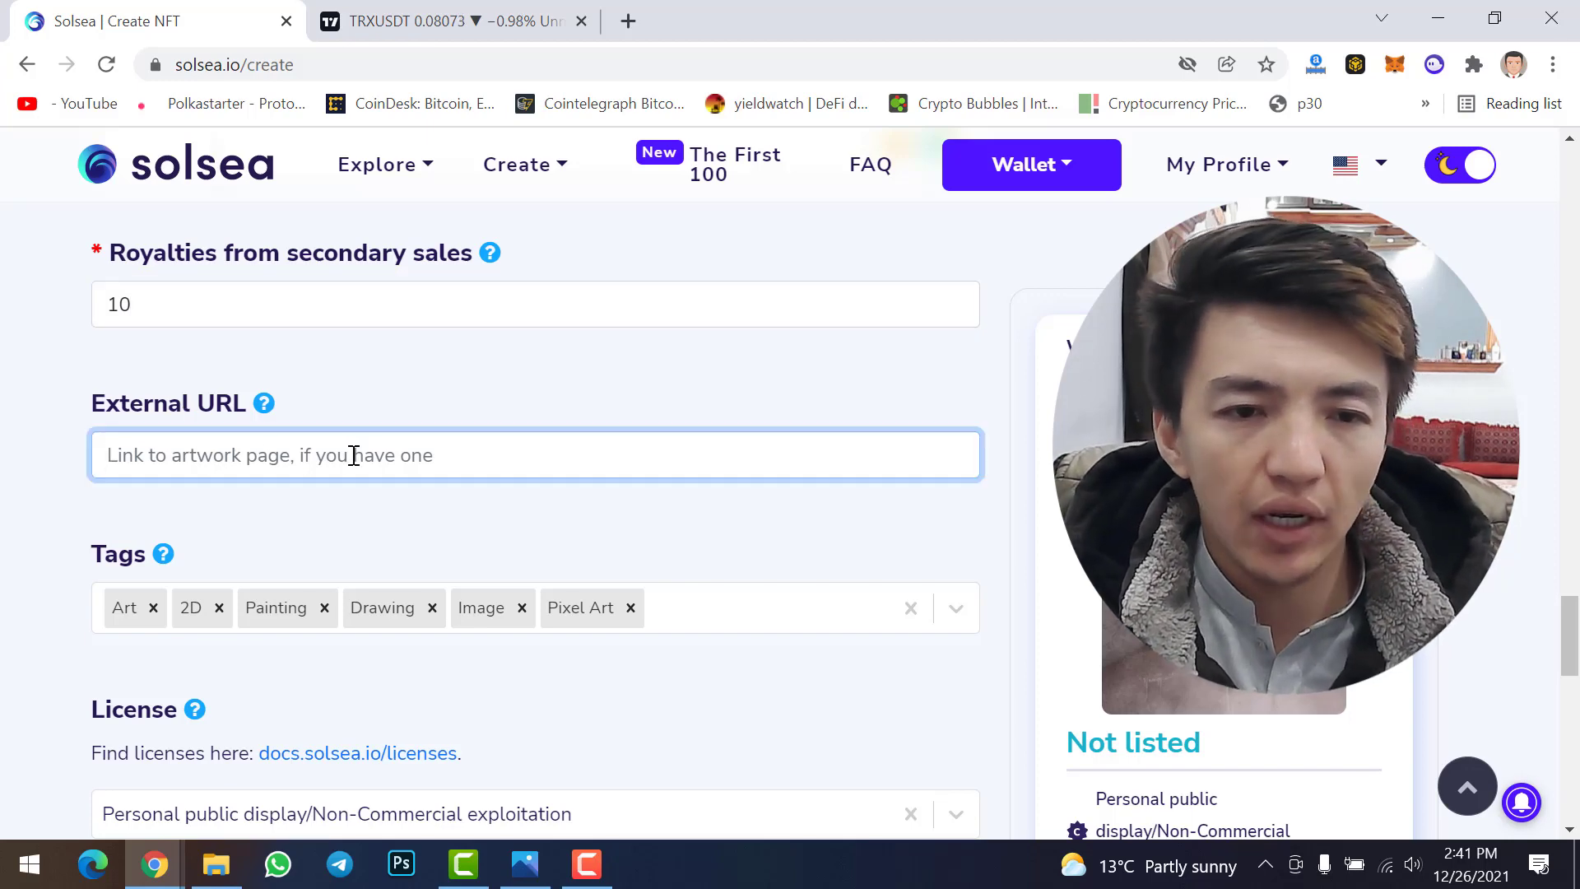
scroll(384, 446, down, 1)
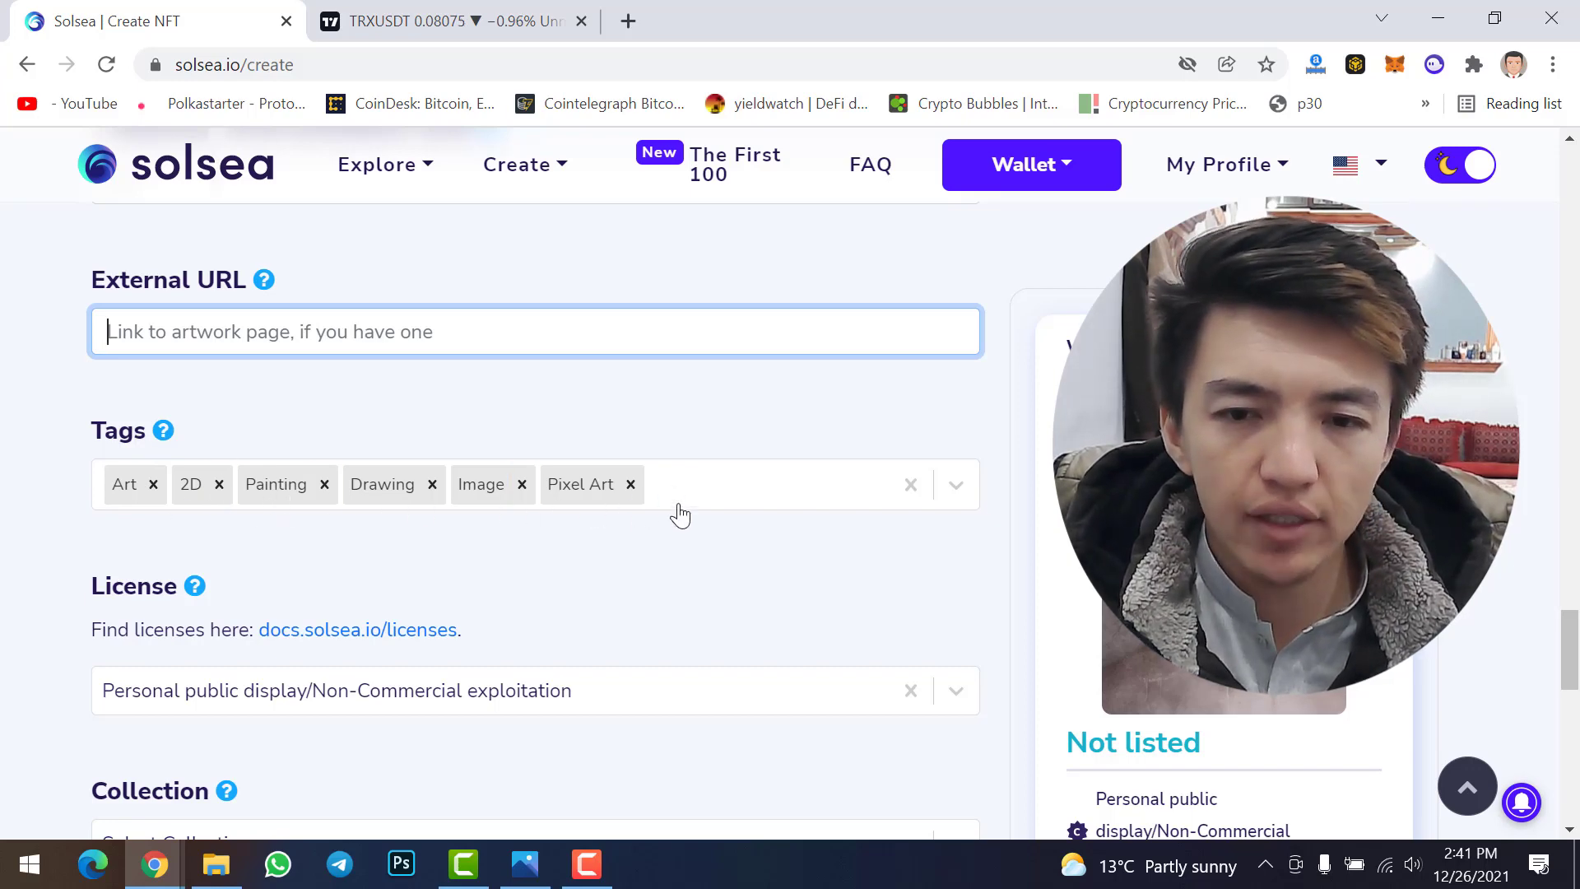
click(716, 489)
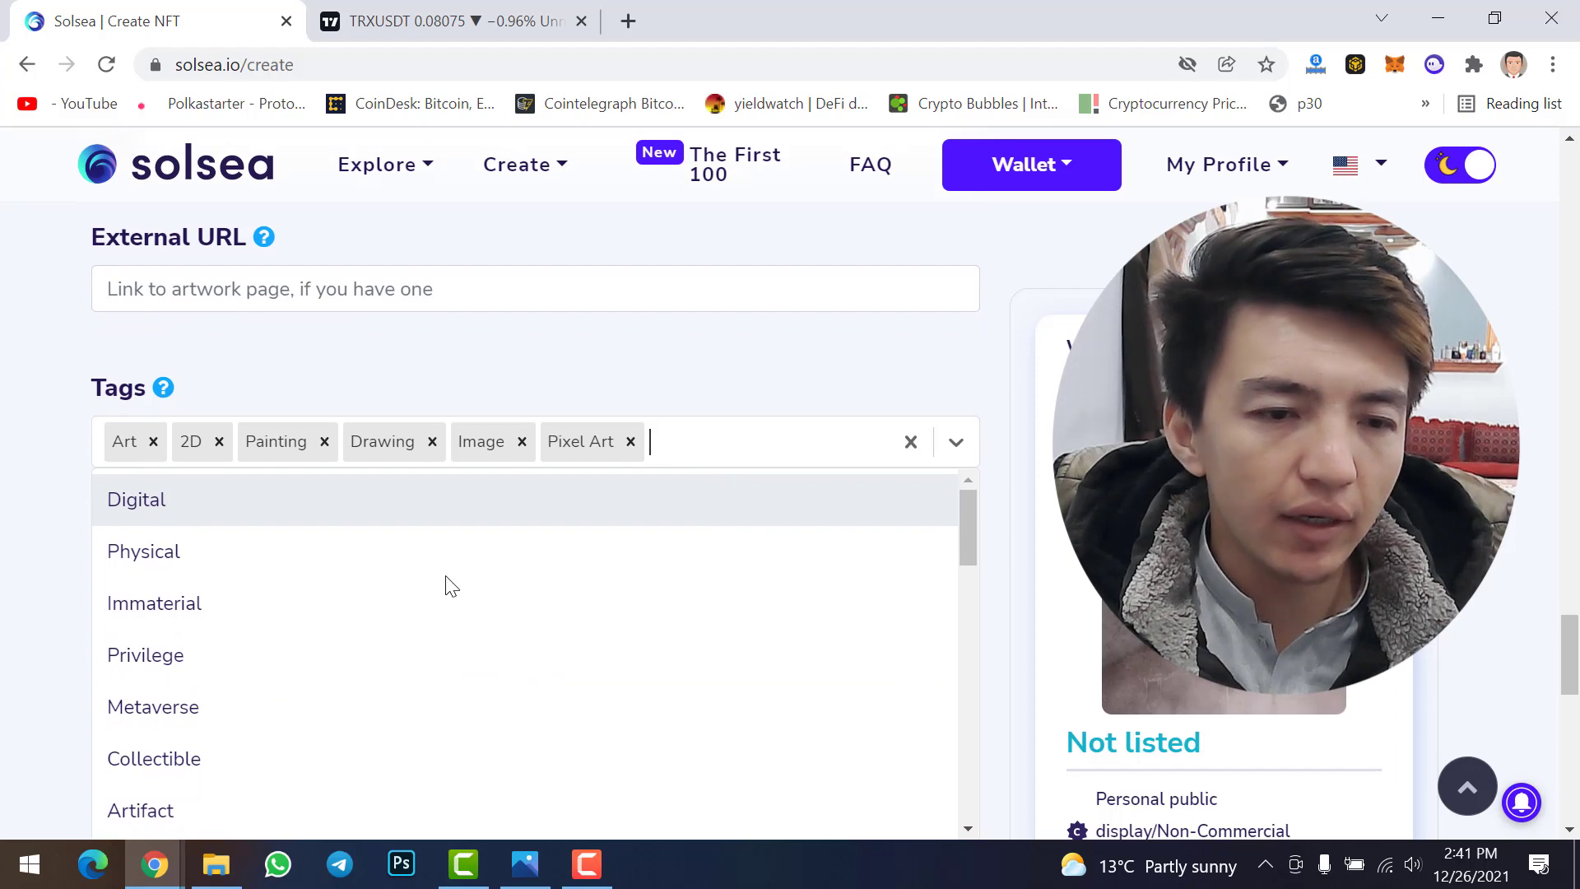
scroll(448, 585, down, 3)
scroll(317, 585, down, 6)
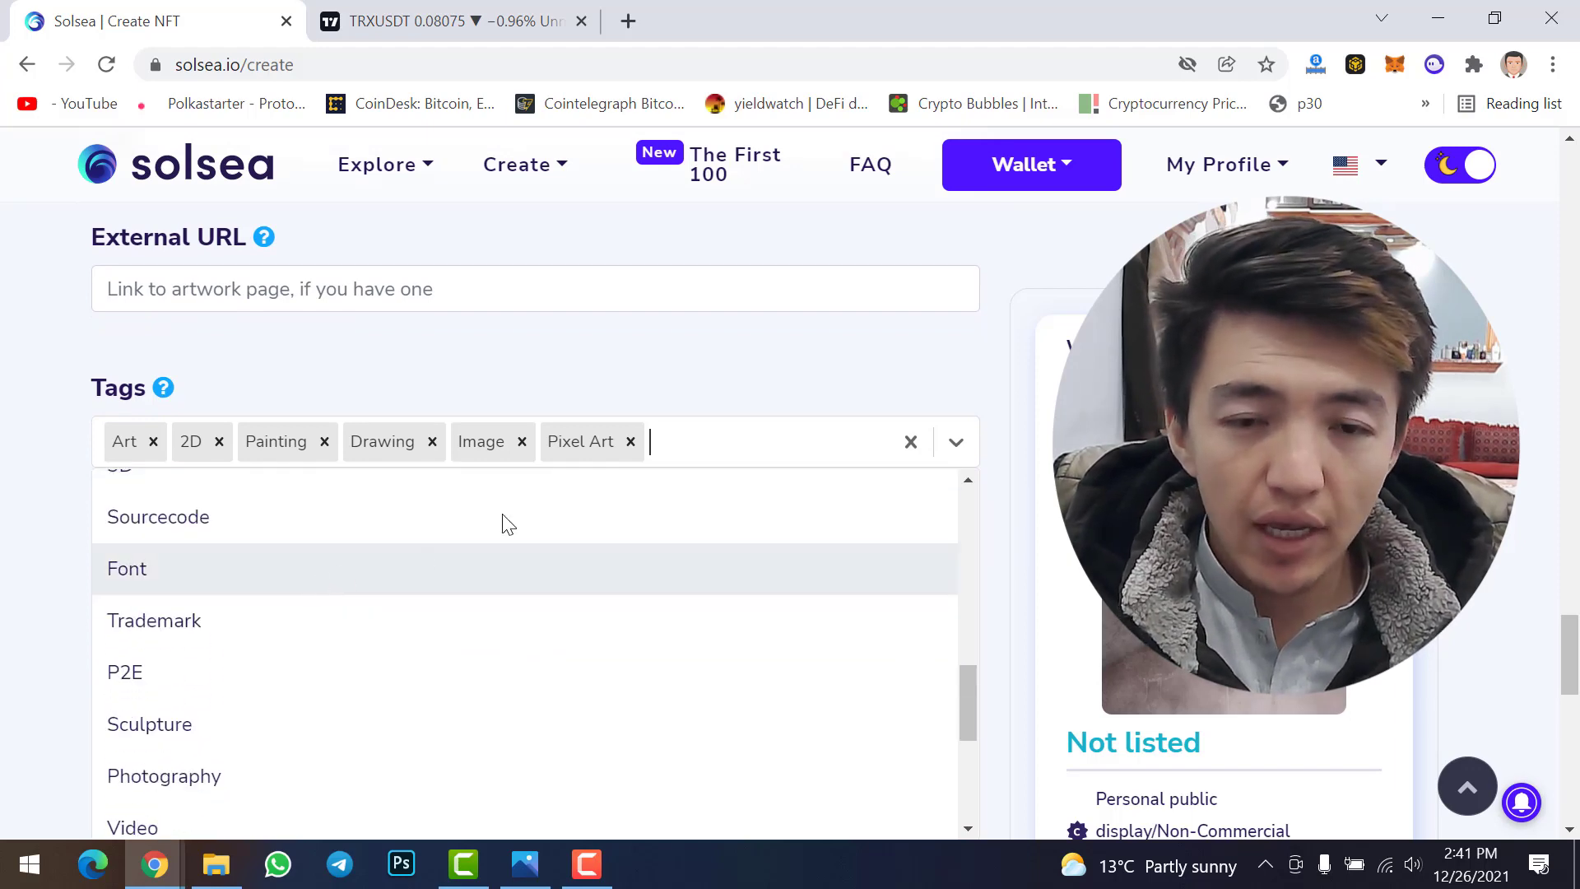
click(677, 377)
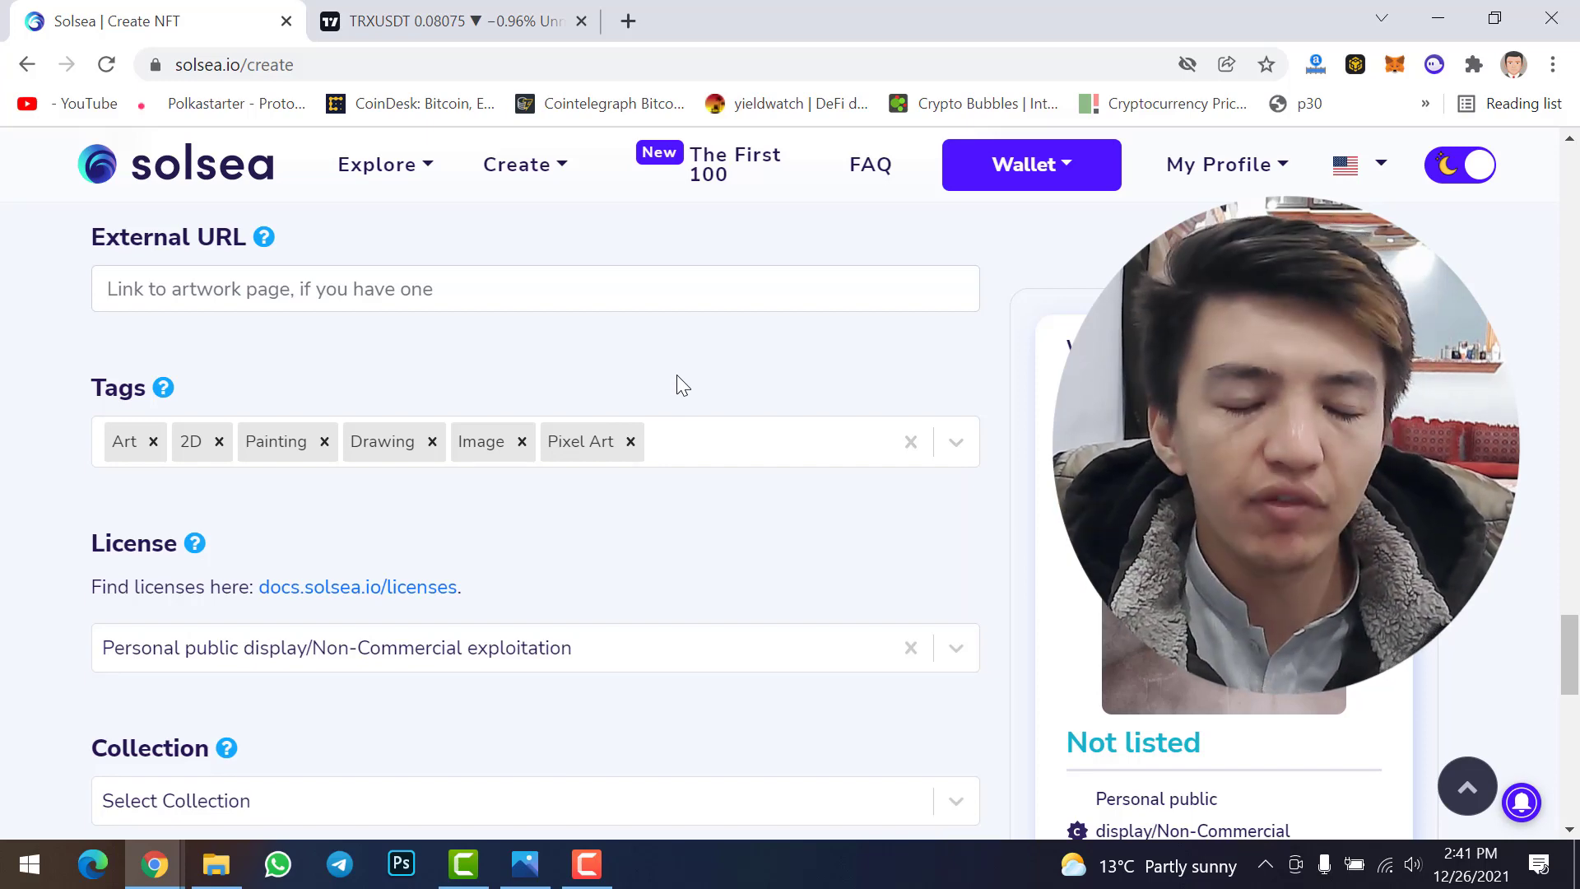
scroll(676, 373, down, 1)
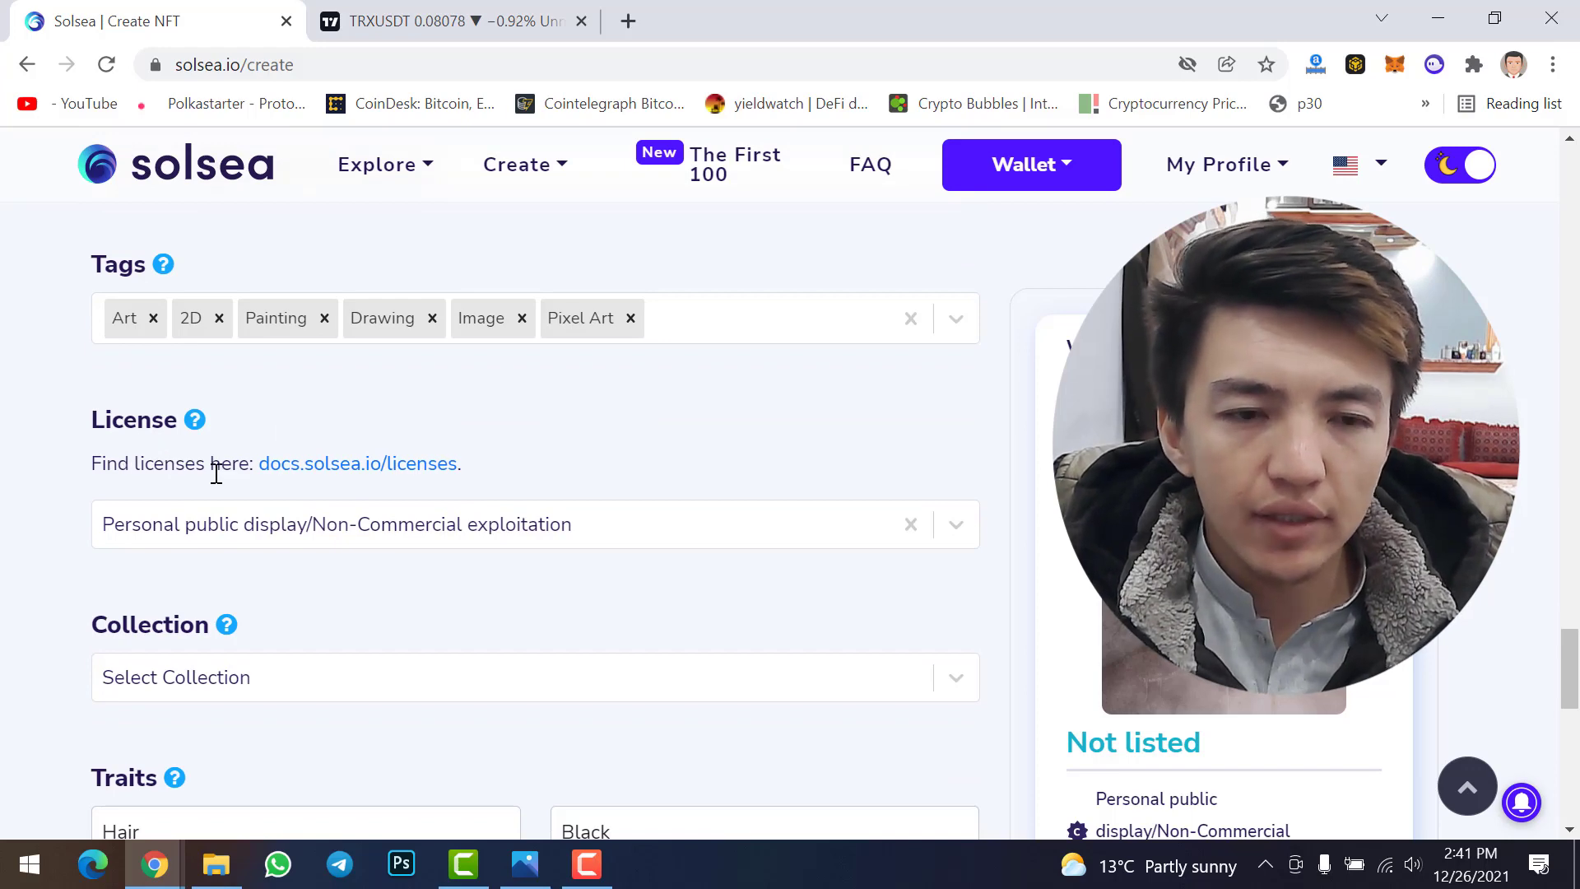
click(853, 523)
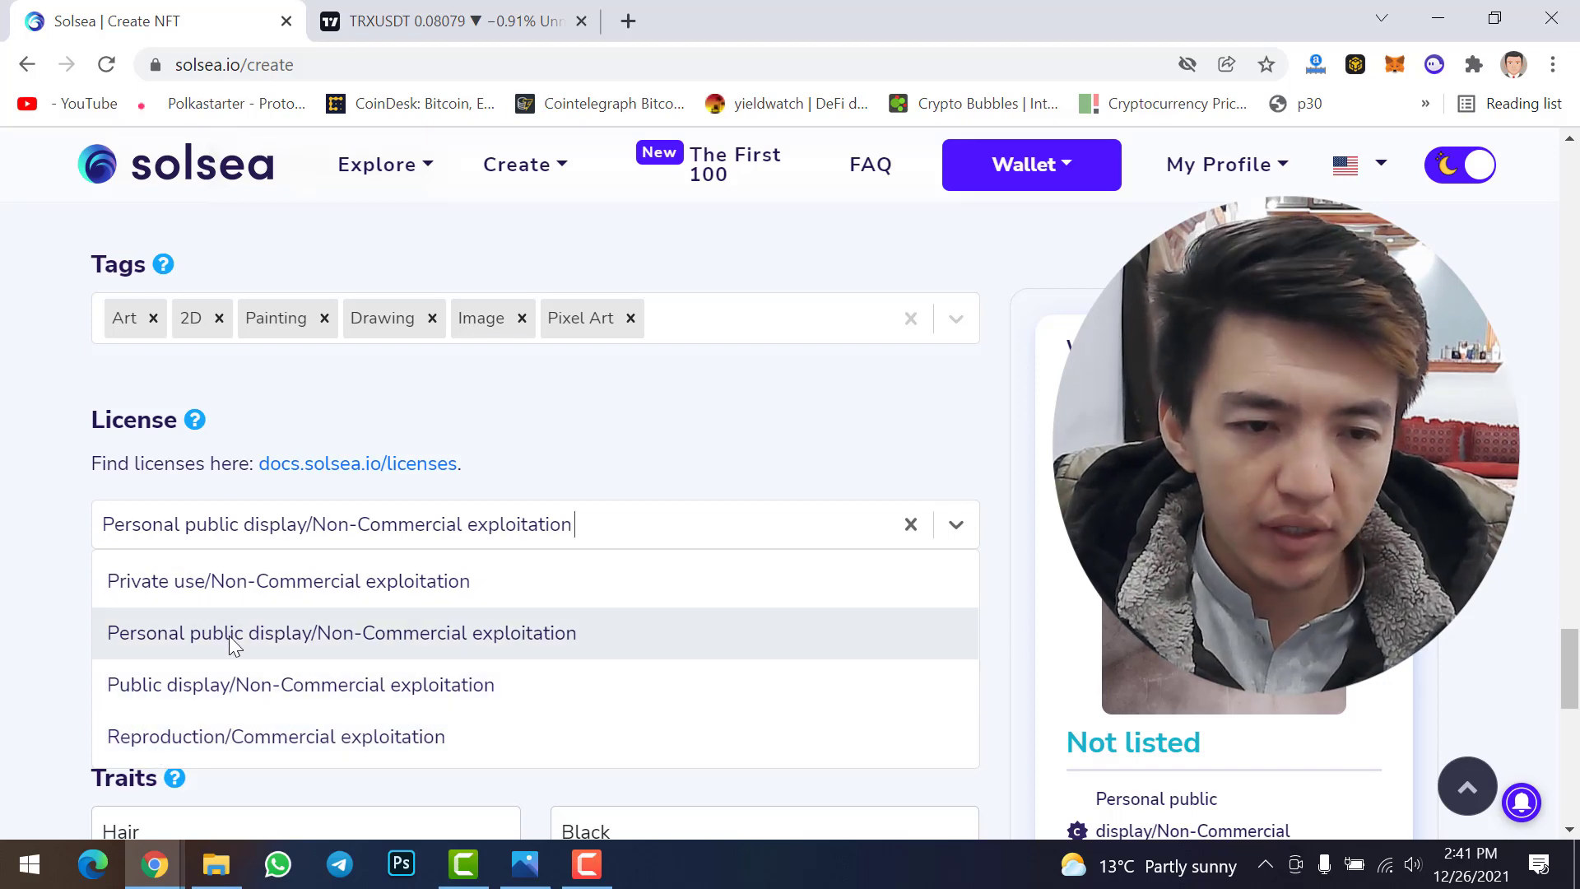
scroll(645, 434, down, 1)
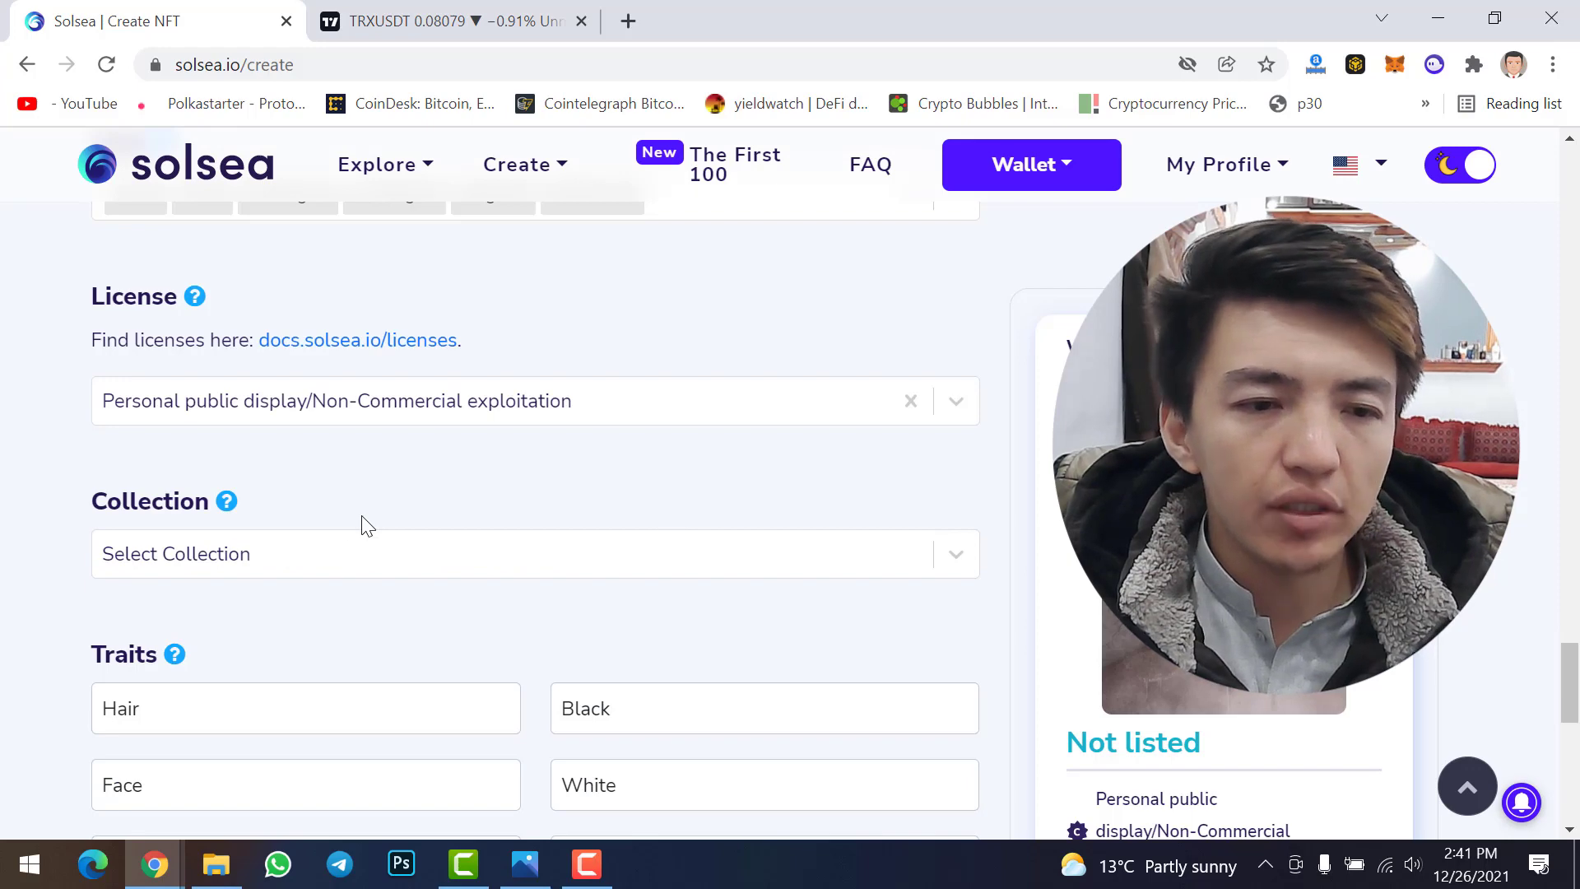
click(570, 576)
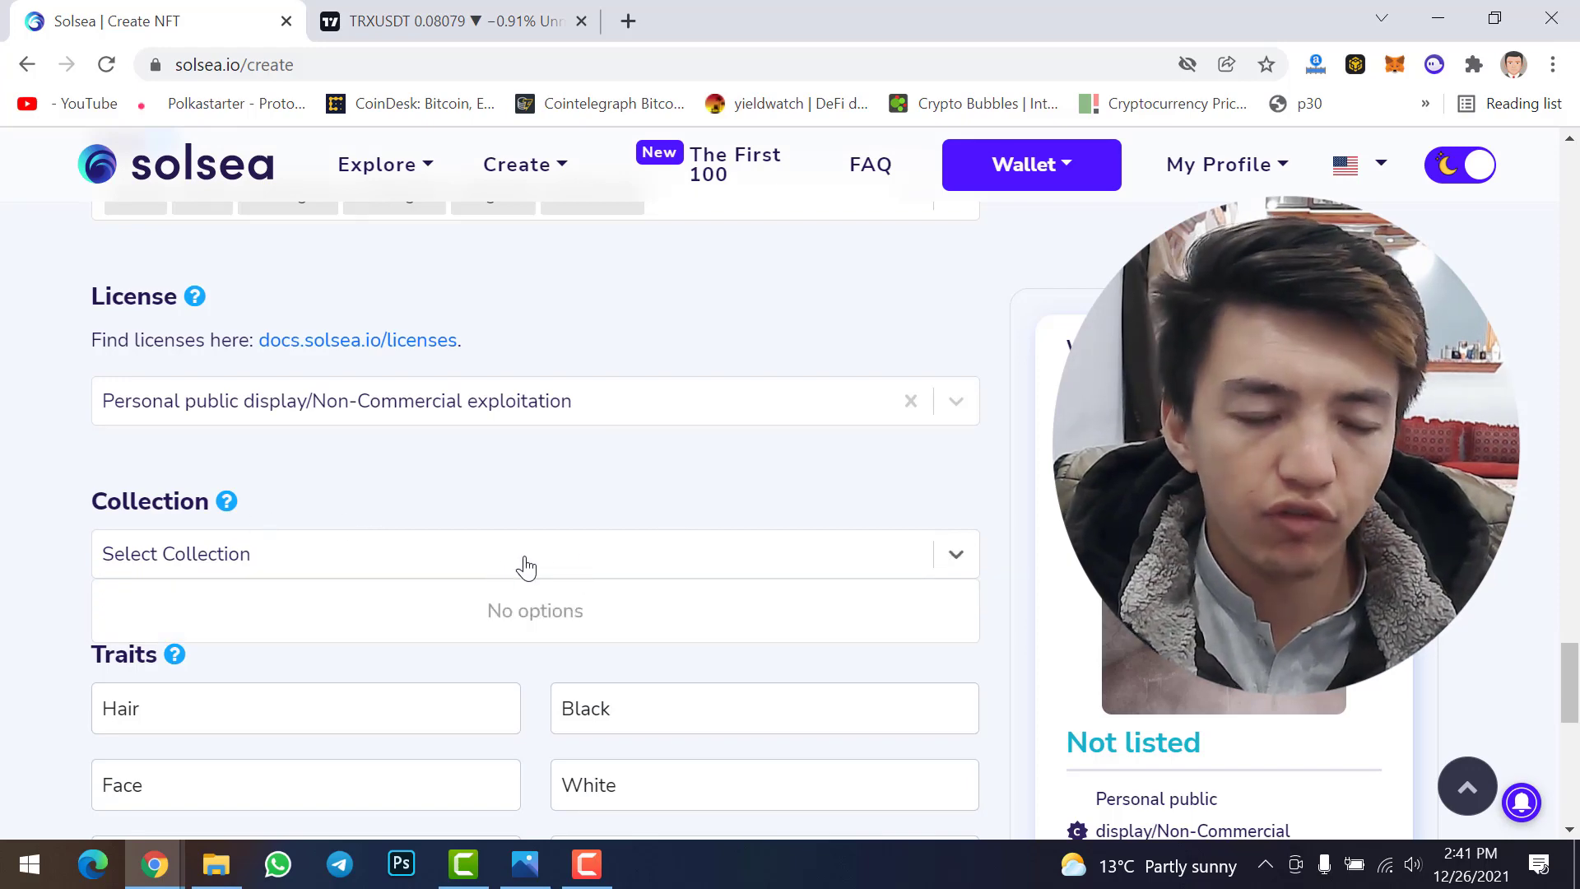
click(537, 527)
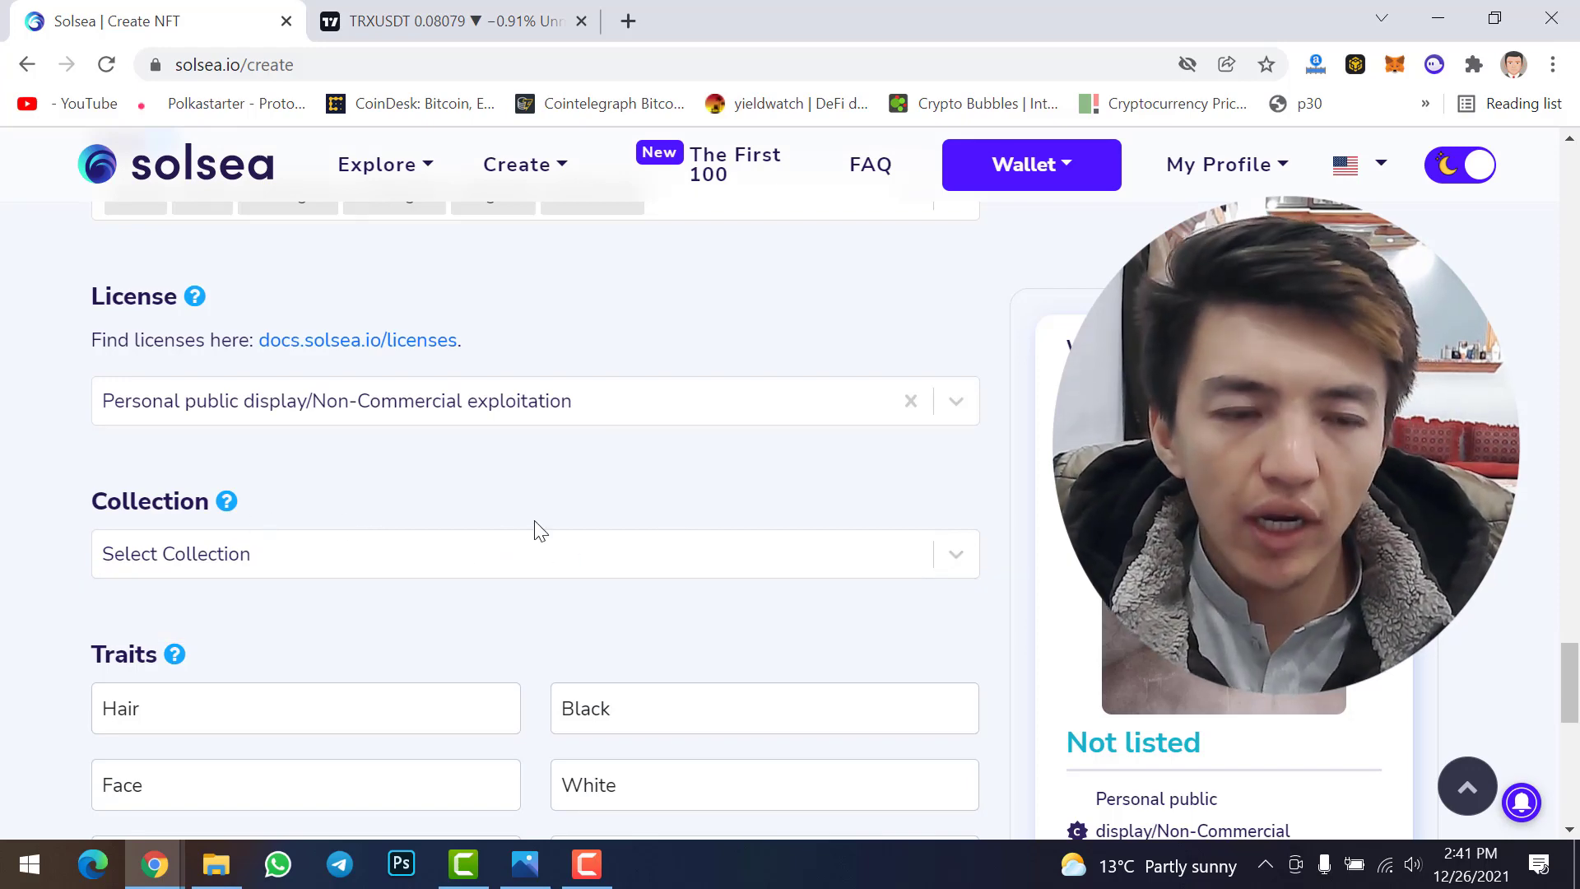
scroll(538, 529, down, 2)
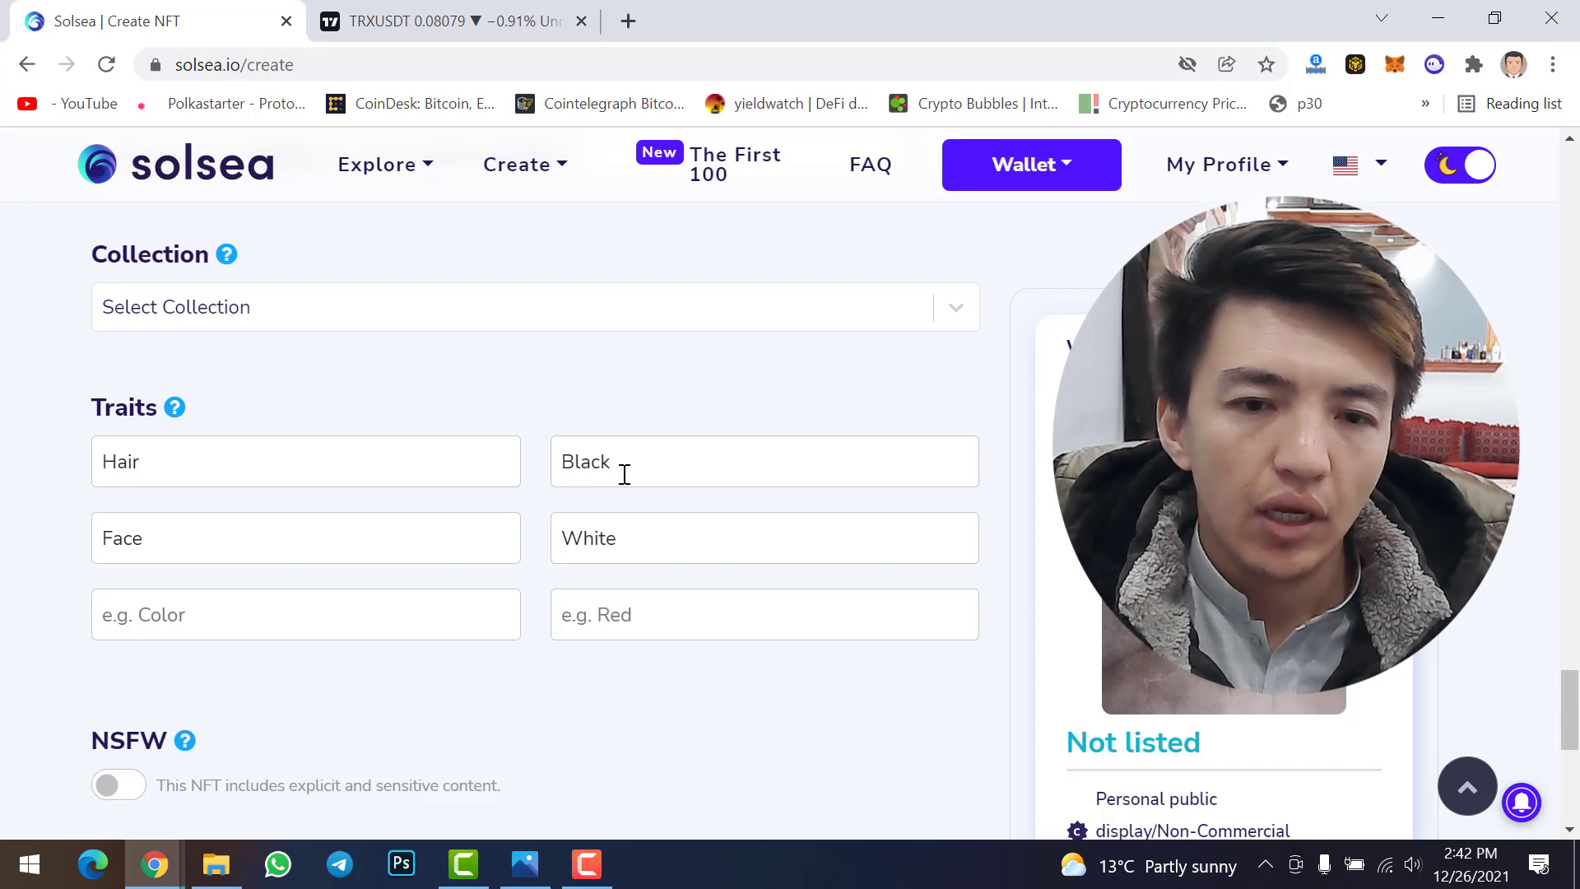
scroll(670, 477, down, 3)
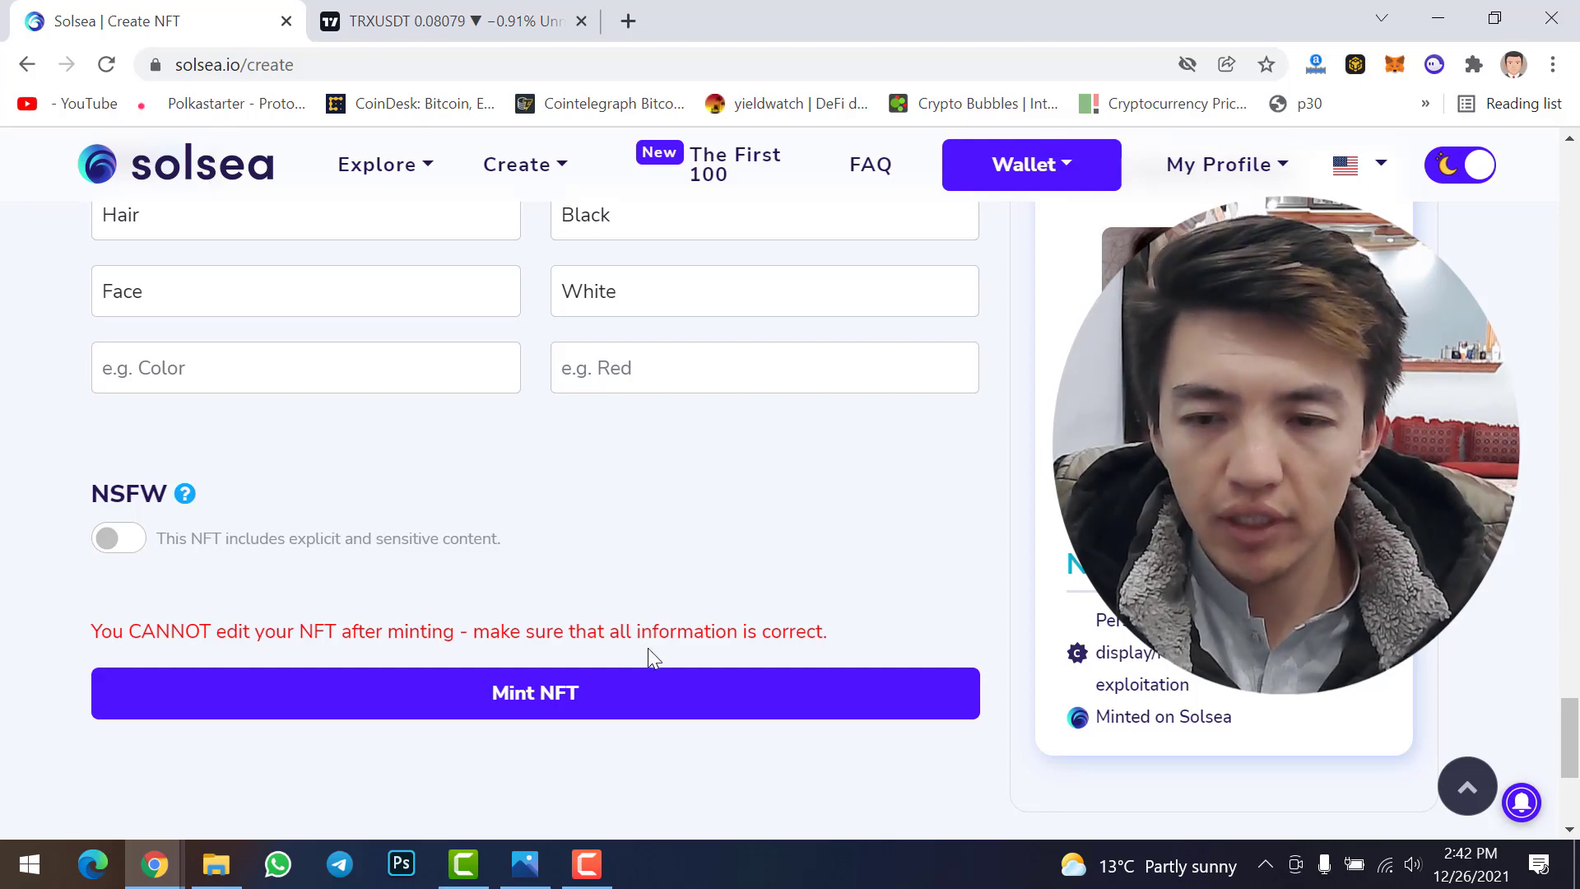
scroll(671, 586, up, 1)
scroll(670, 581, up, 20)
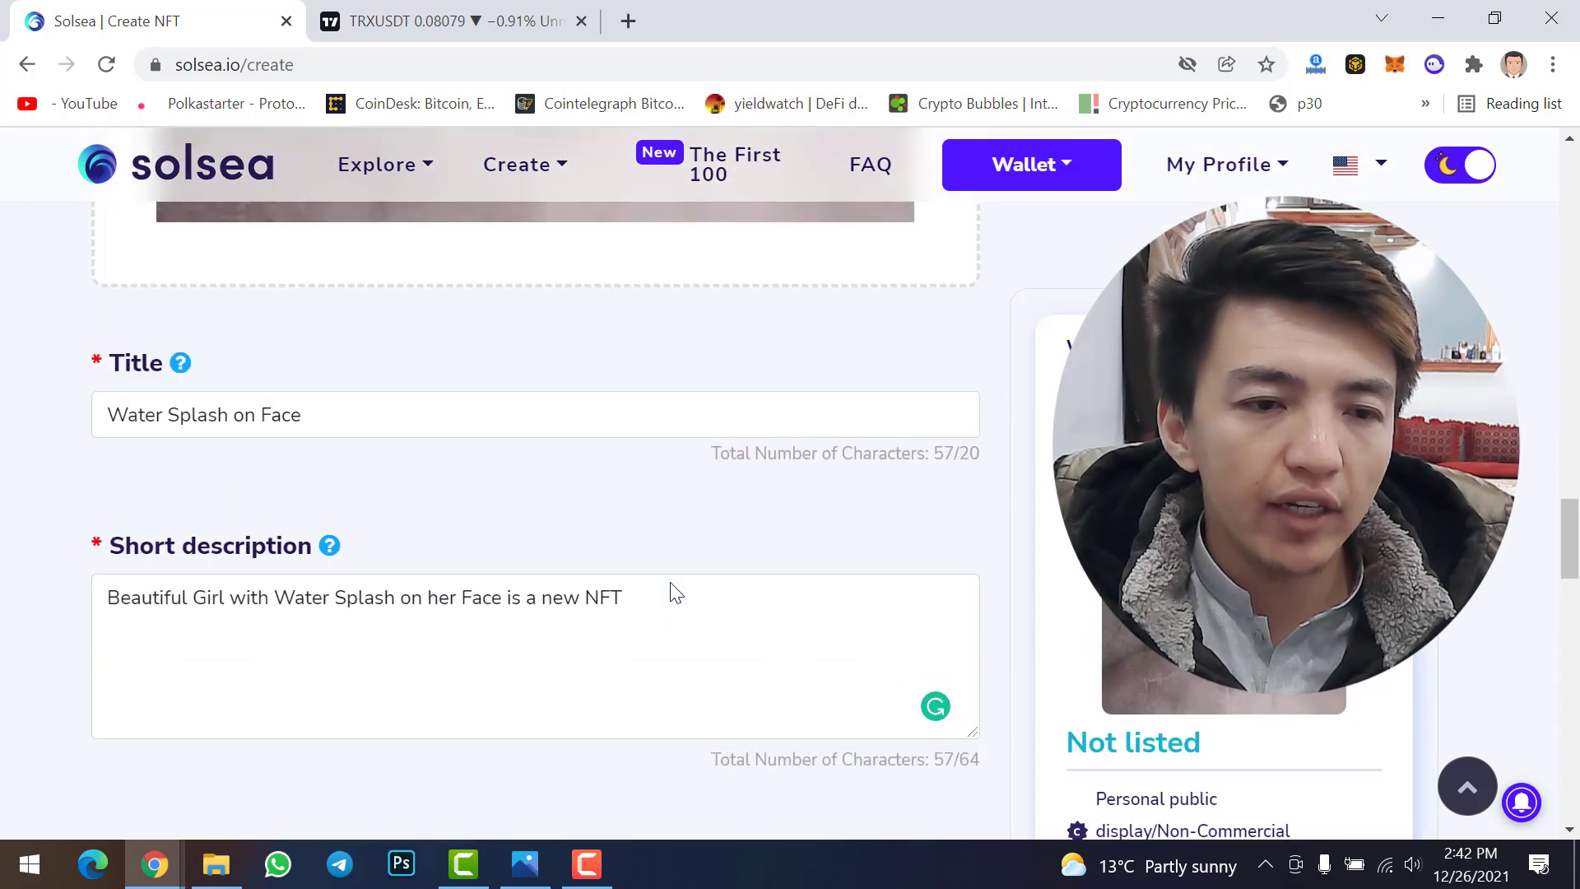
Step: Review the completed form and mint 'Water Splash on Face' with the Mint NFT button
scroll(670, 581, up, 10)
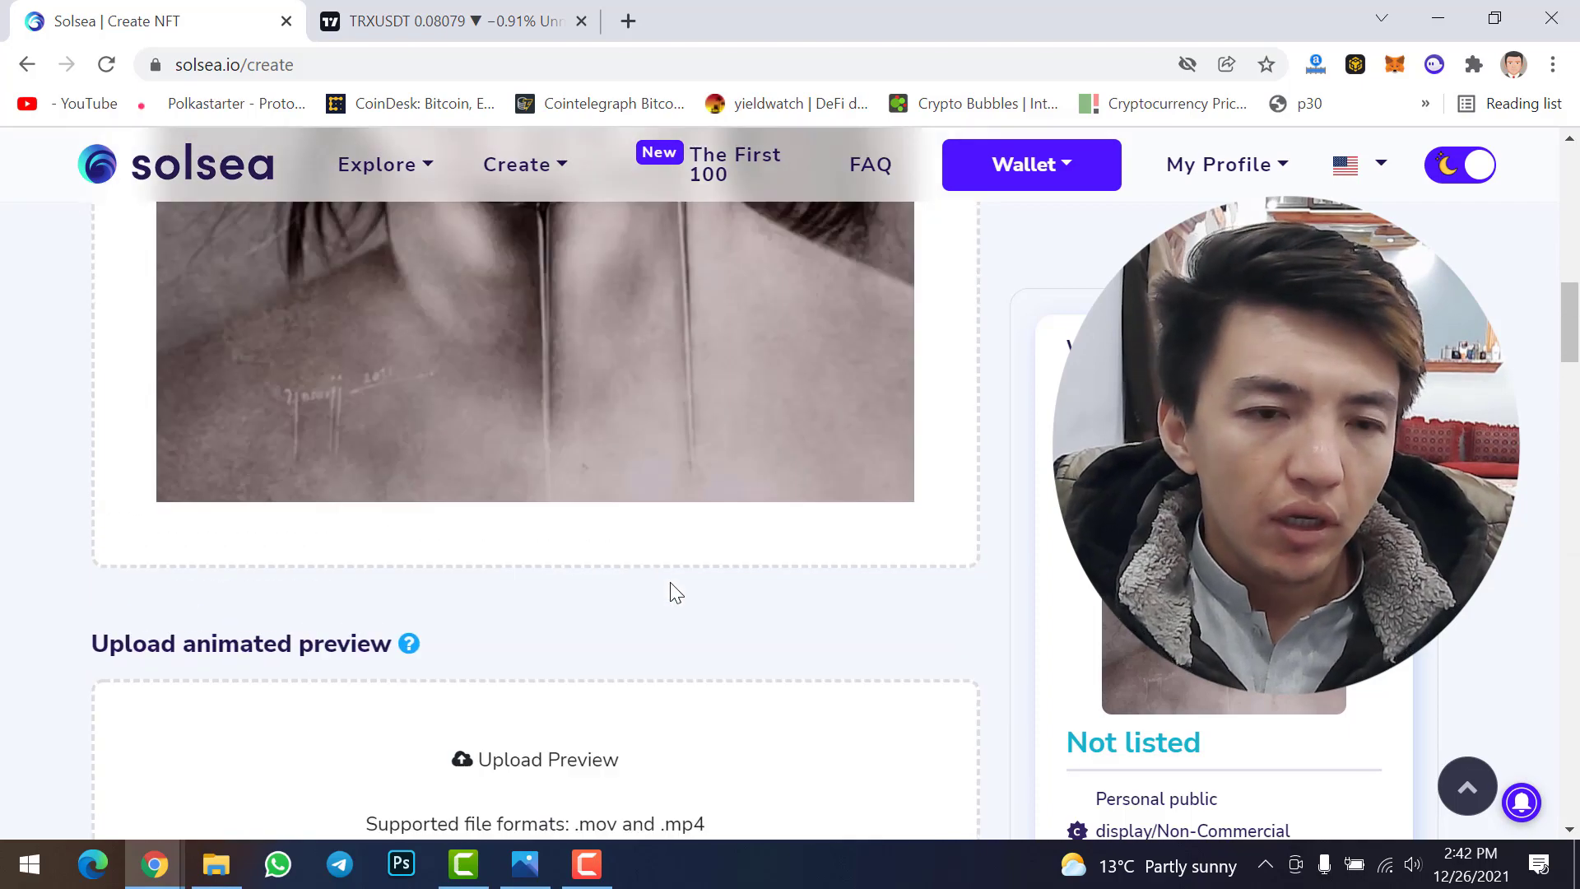
scroll(669, 581, down, 15)
scroll(670, 591, down, 15)
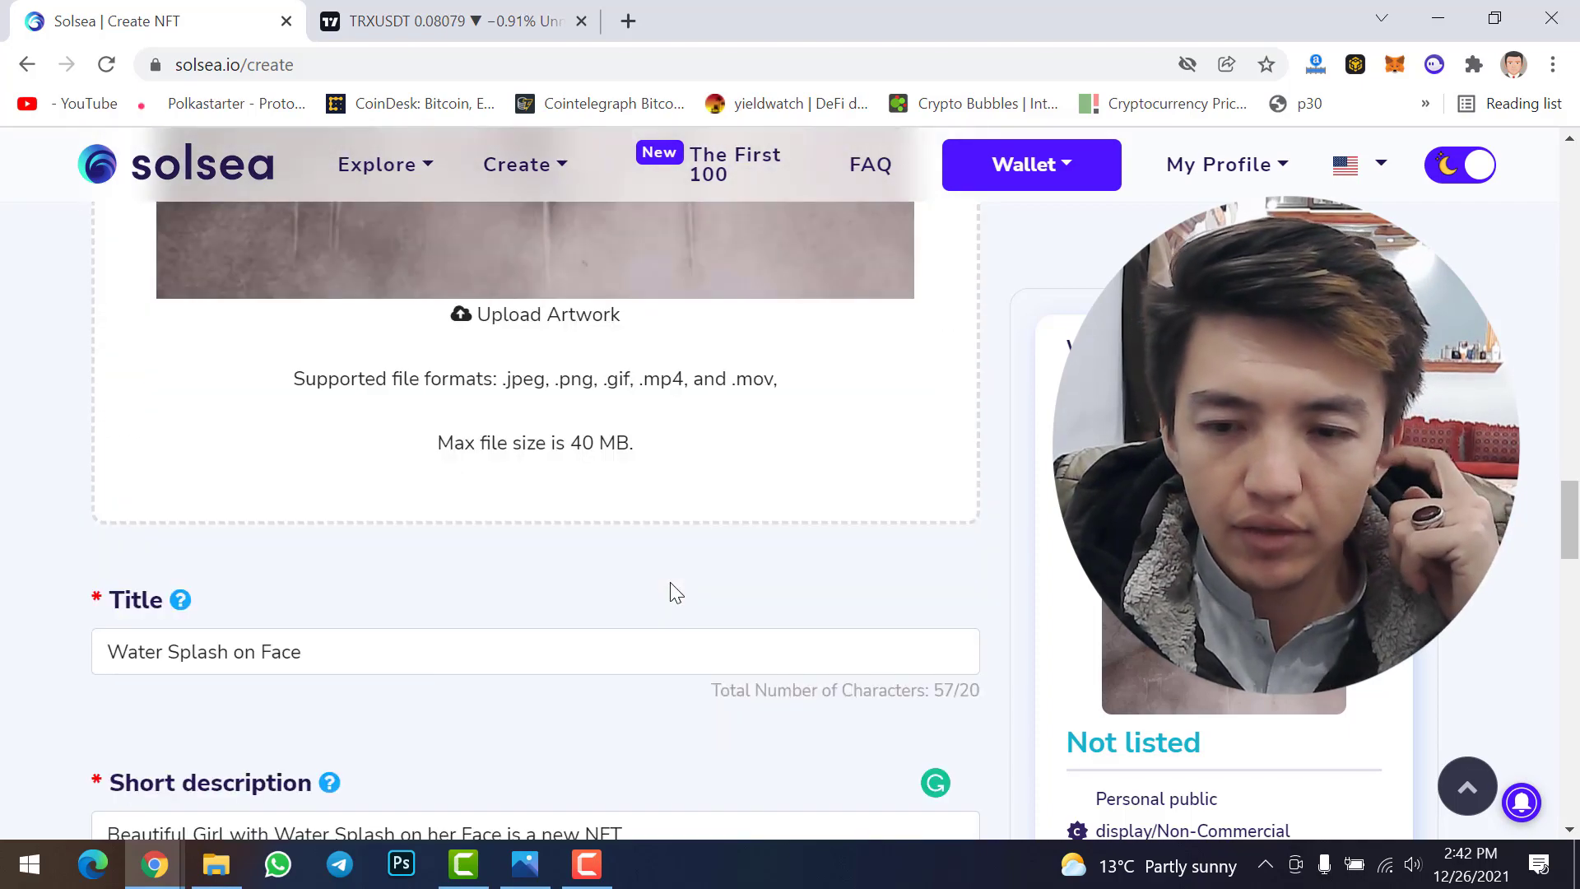
scroll(670, 583, down, 3)
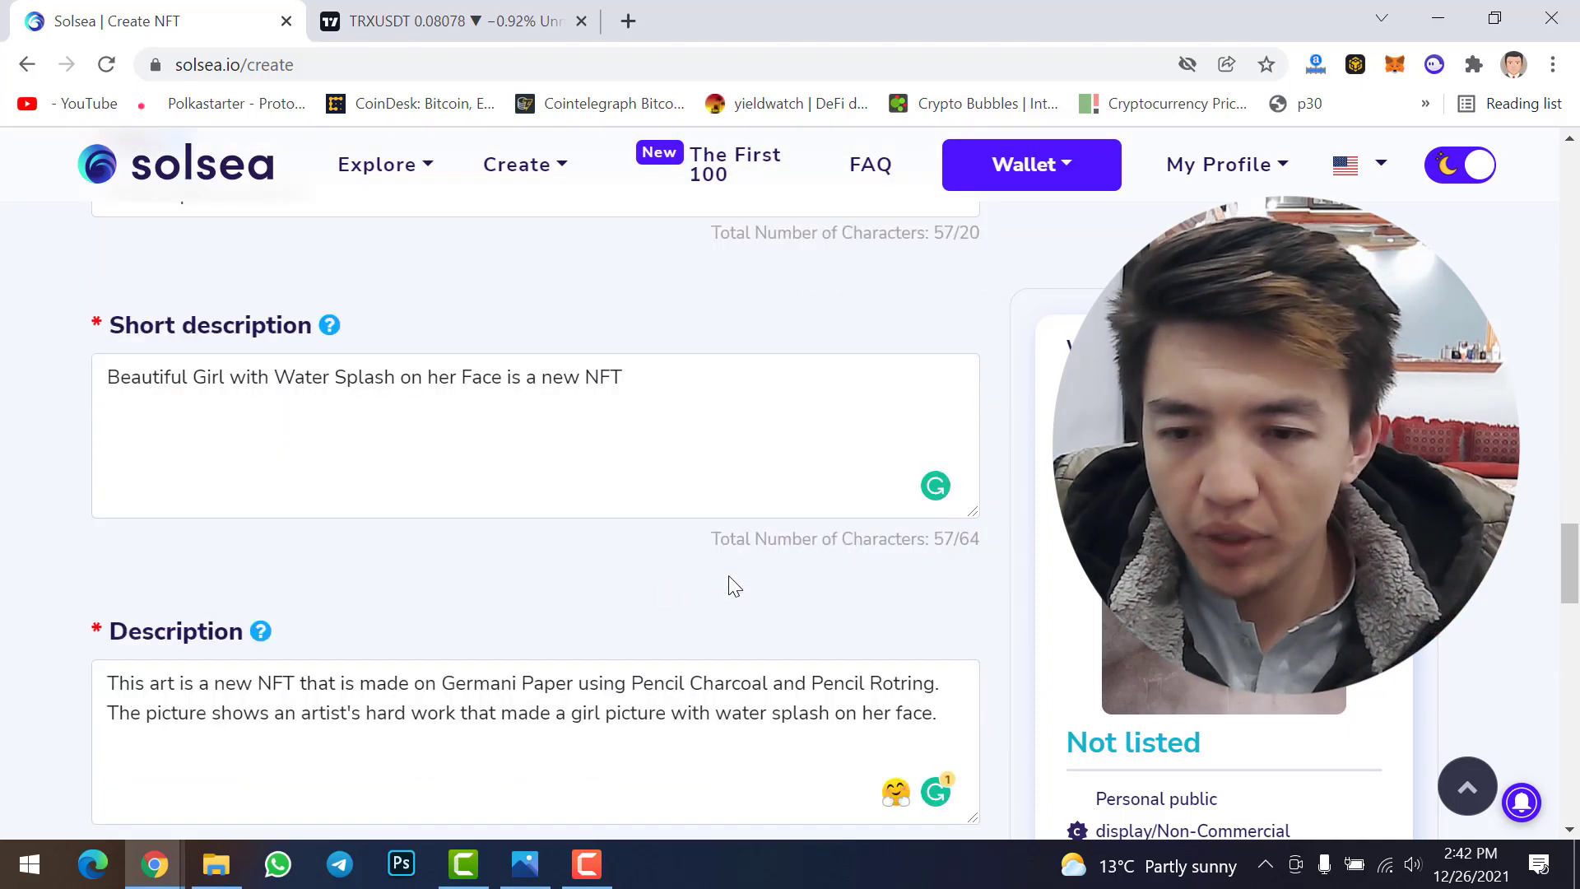
scroll(535, 493, down, 3)
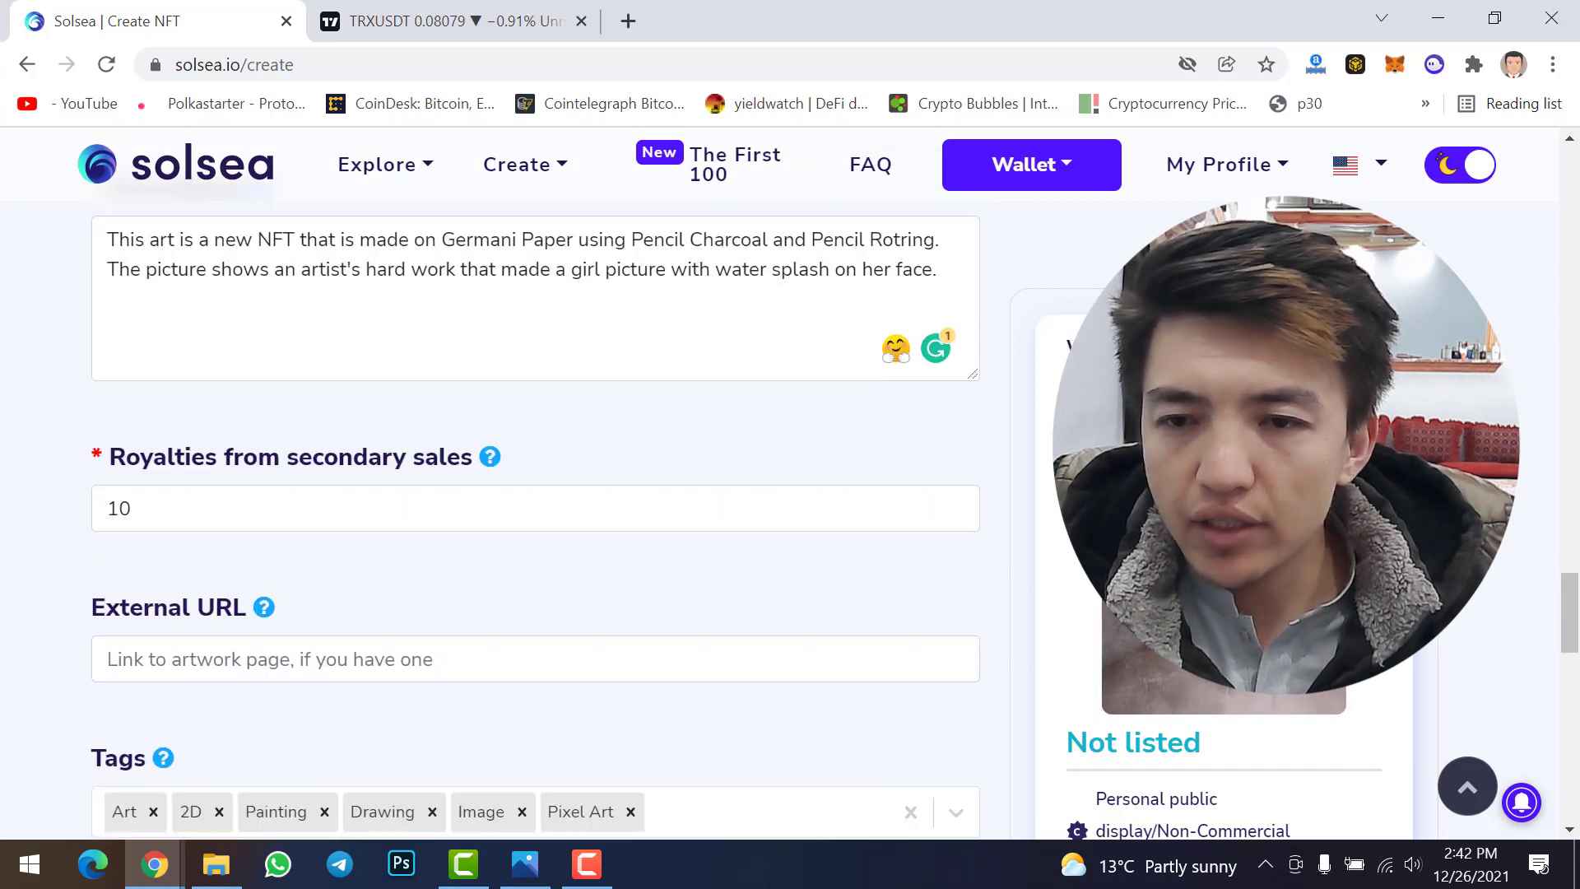
scroll(1433, 520, down, 3)
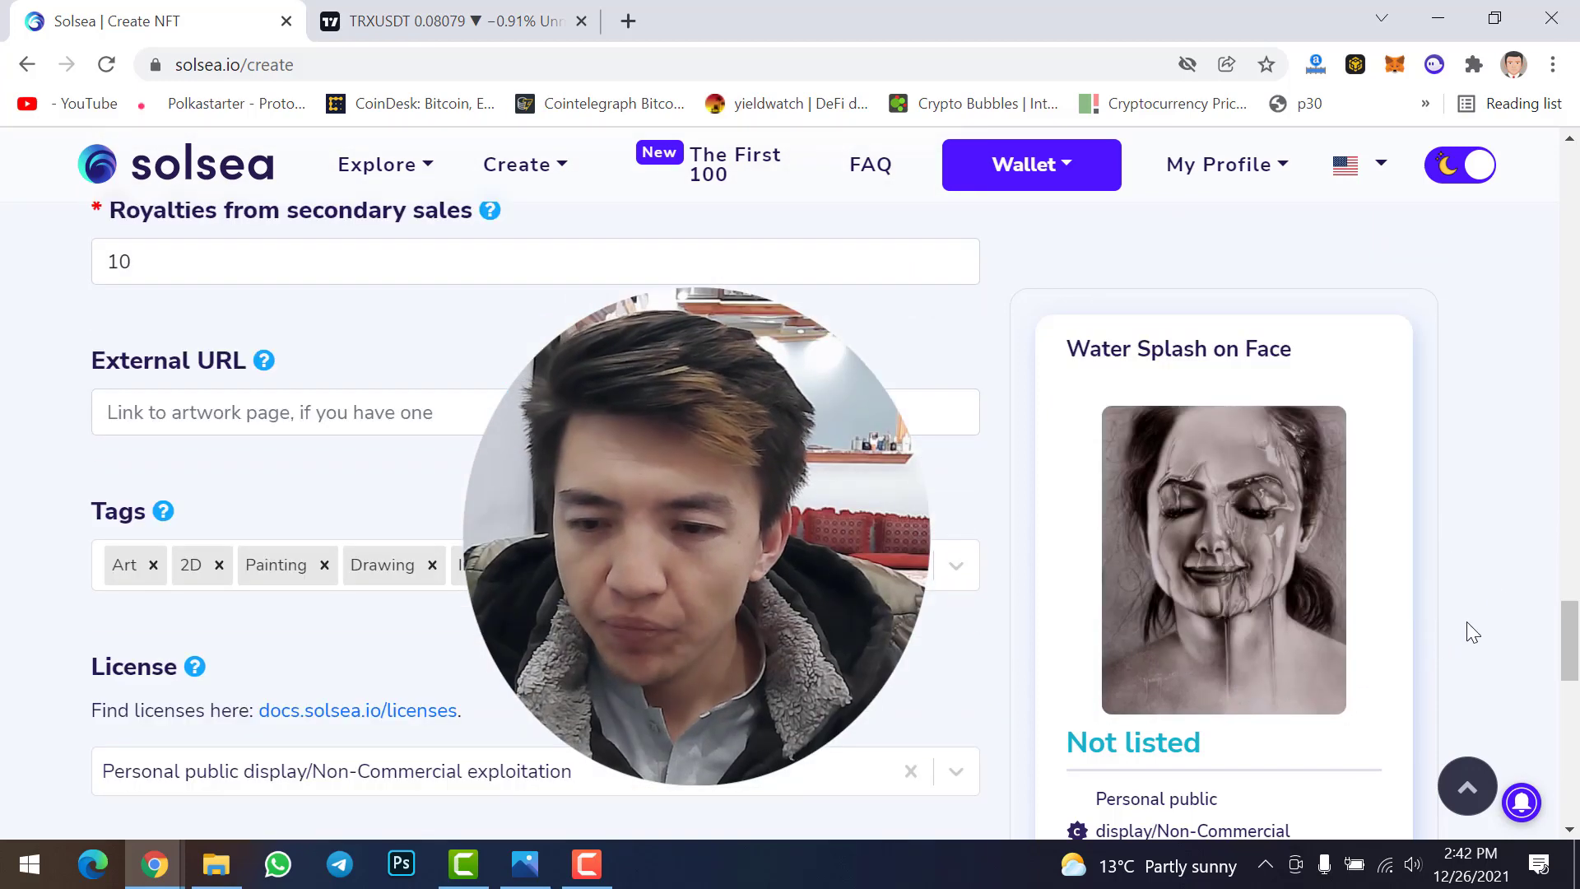
scroll(1570, 630, down, 6)
scroll(1570, 631, down, 7)
scroll(1350, 606, up, 3)
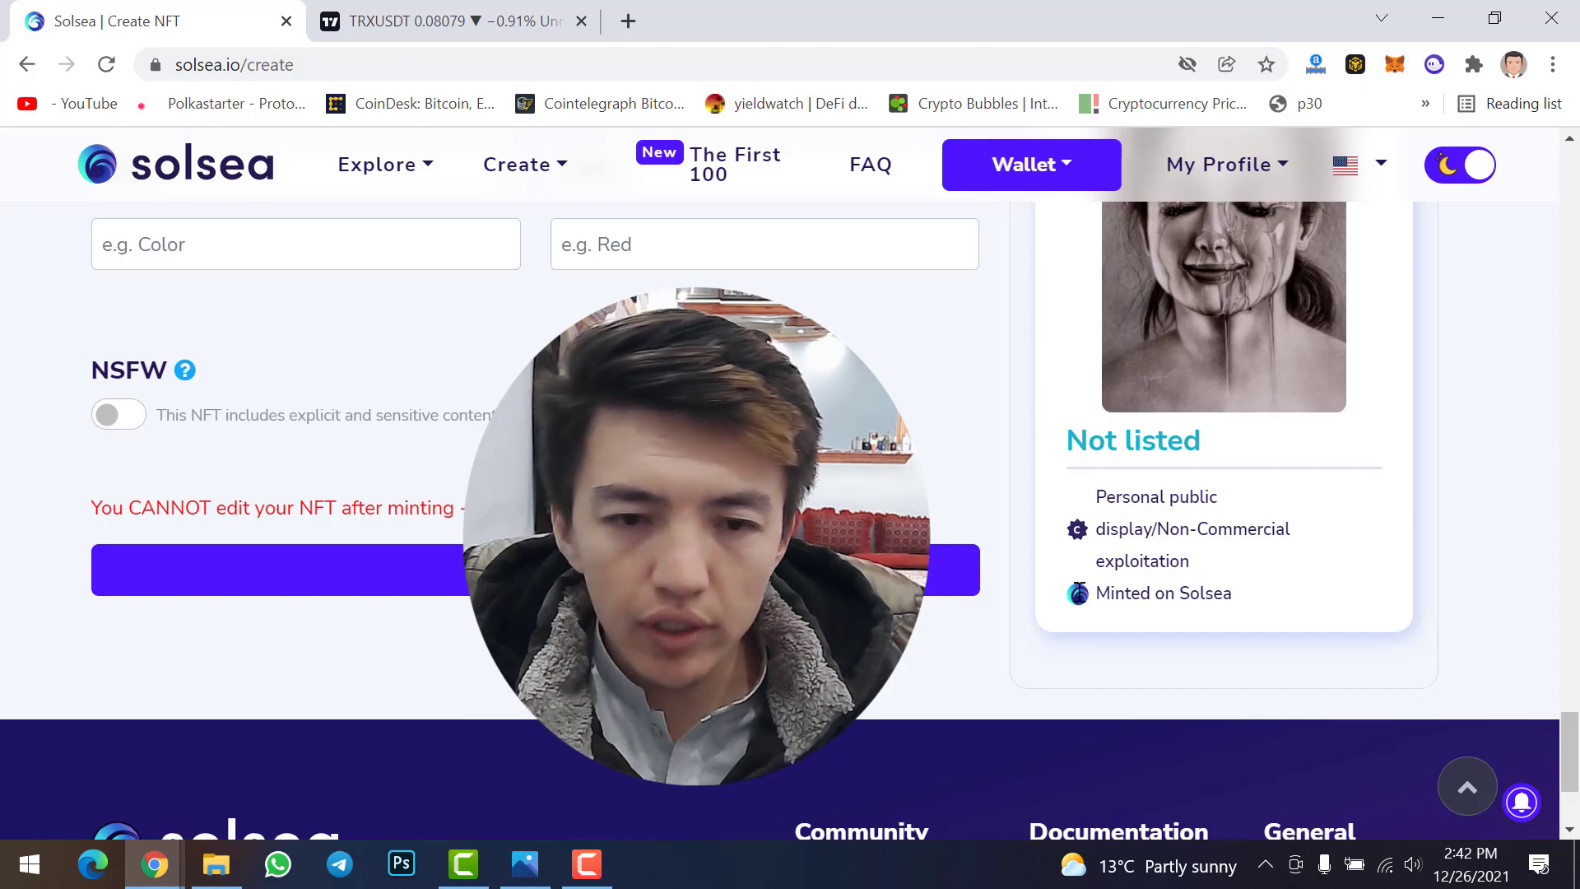
scroll(1164, 593, up, 1)
scroll(628, 487, up, 5)
scroll(628, 487, down, 6)
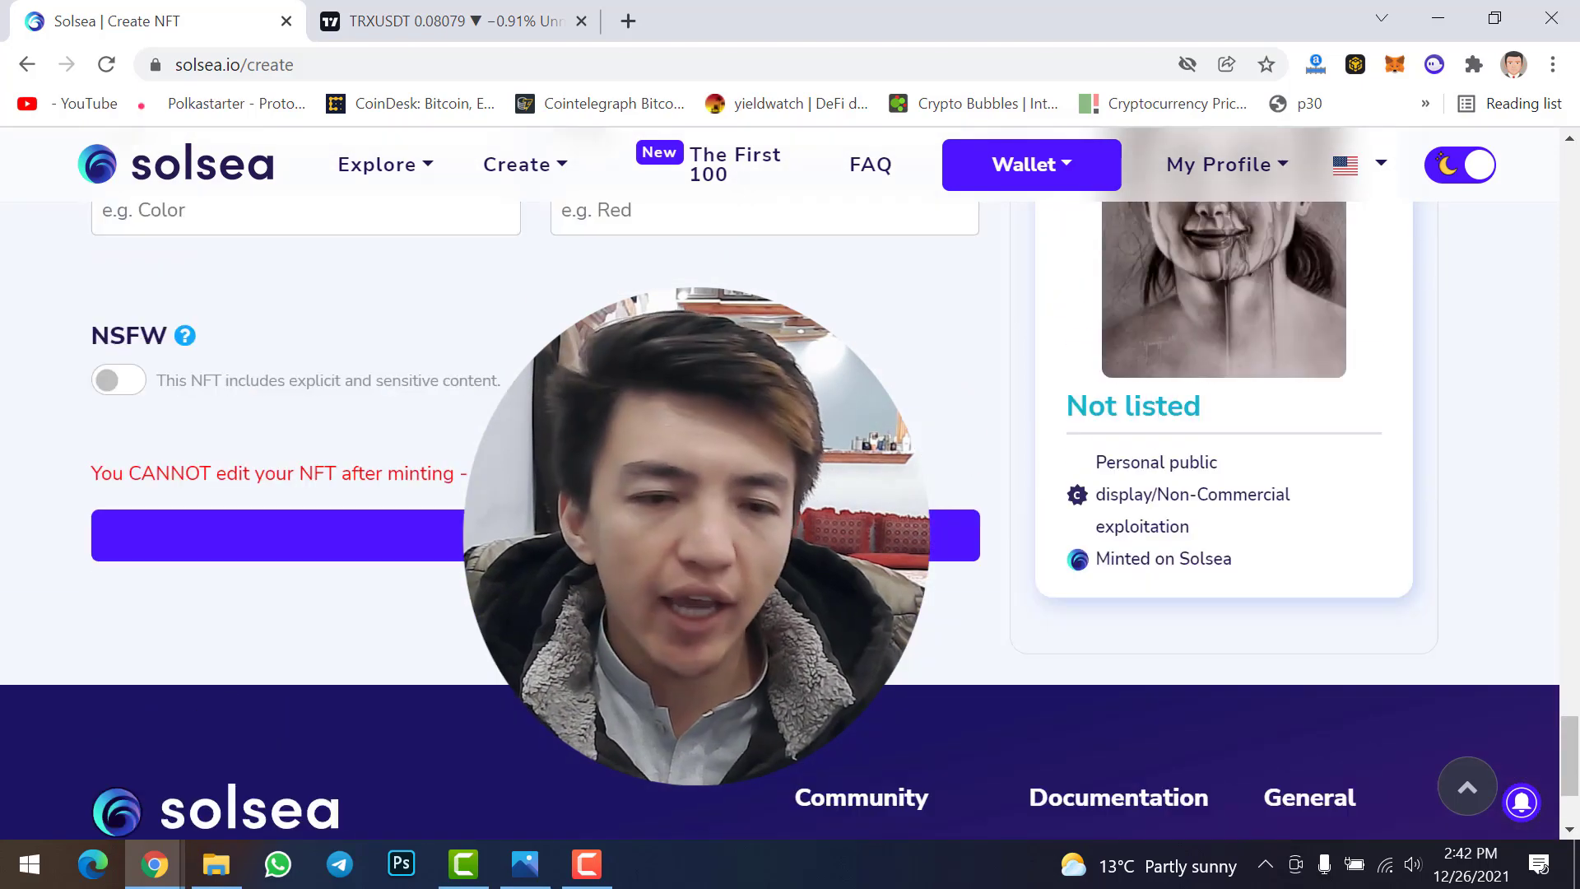
scroll(627, 487, up, 2)
scroll(469, 605, down, 2)
click(518, 571)
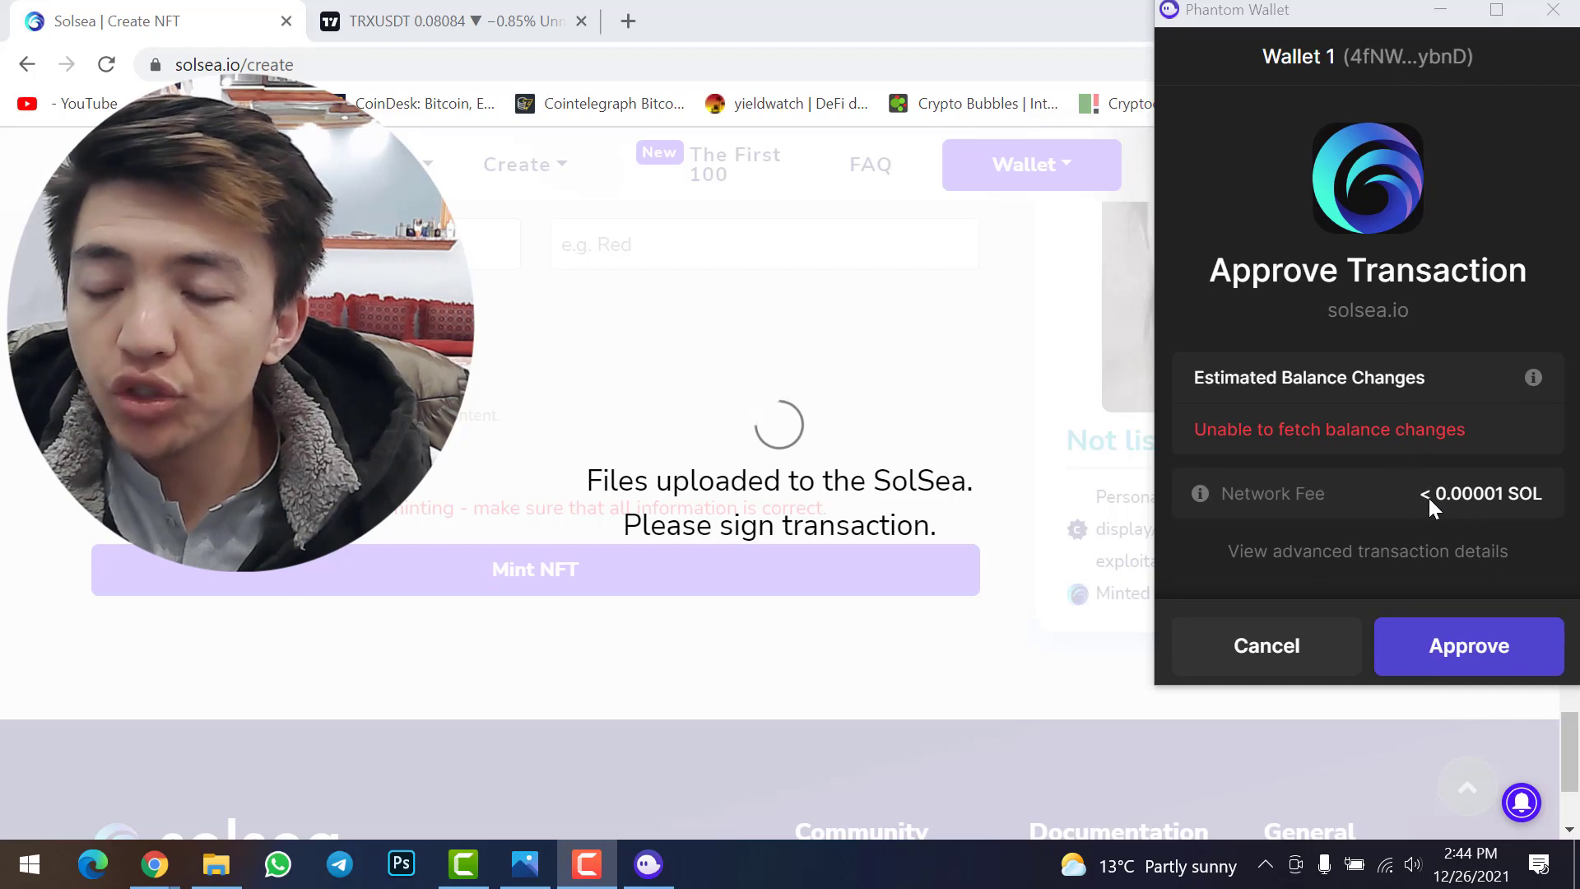
Step: Approve the minting transaction in the Phantom Wallet popup
click(1430, 642)
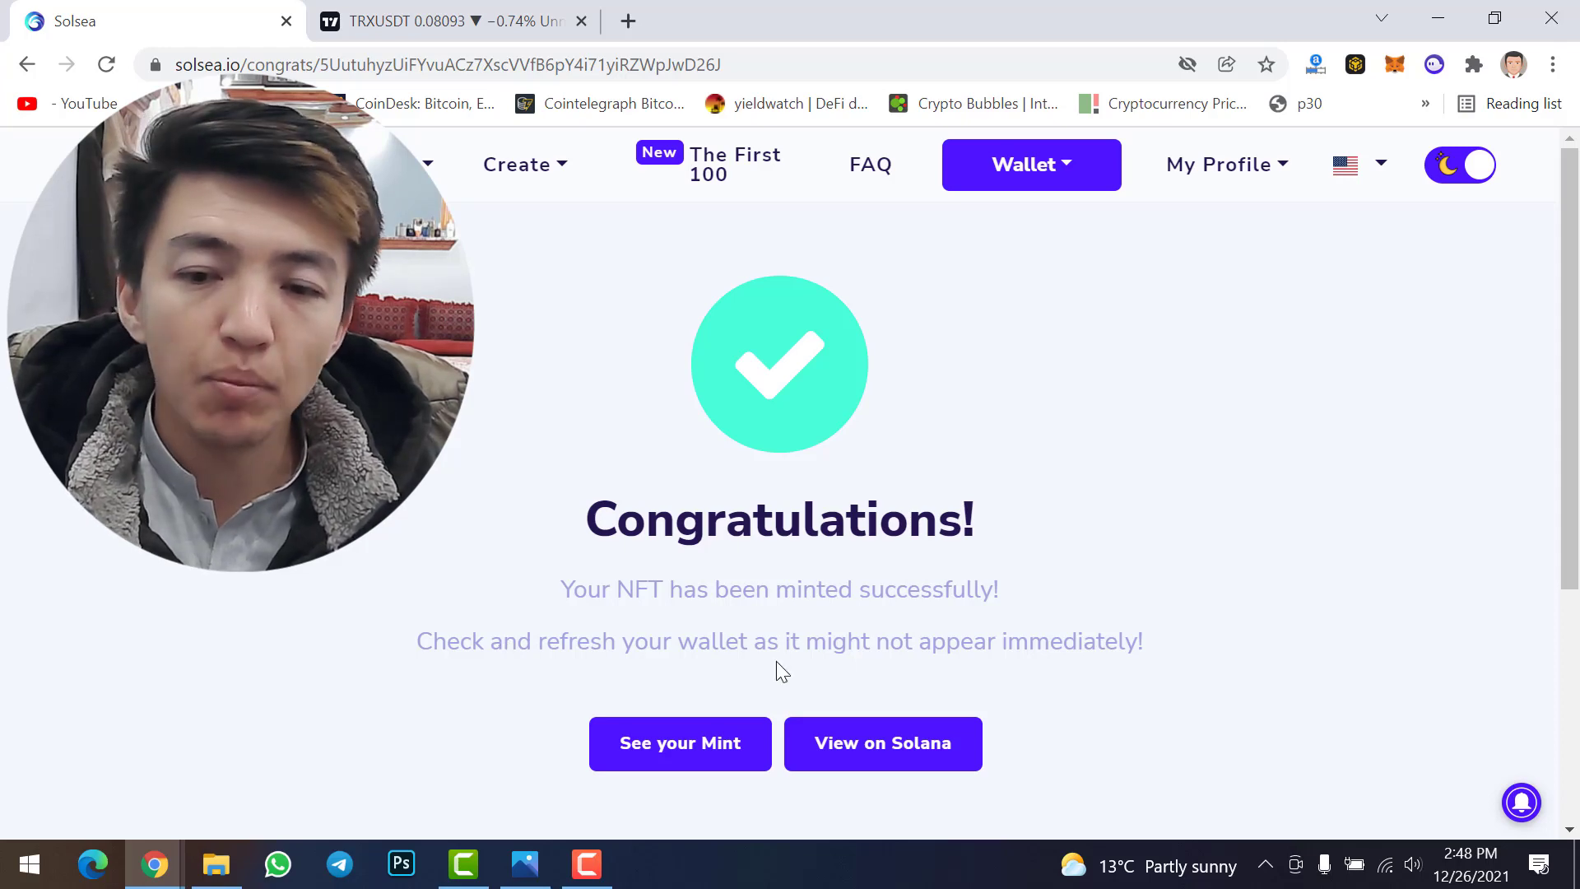
Step: Open the minted NFT in Solana Explorer and on its SolSea page, then view the Explorer tab
click(853, 745)
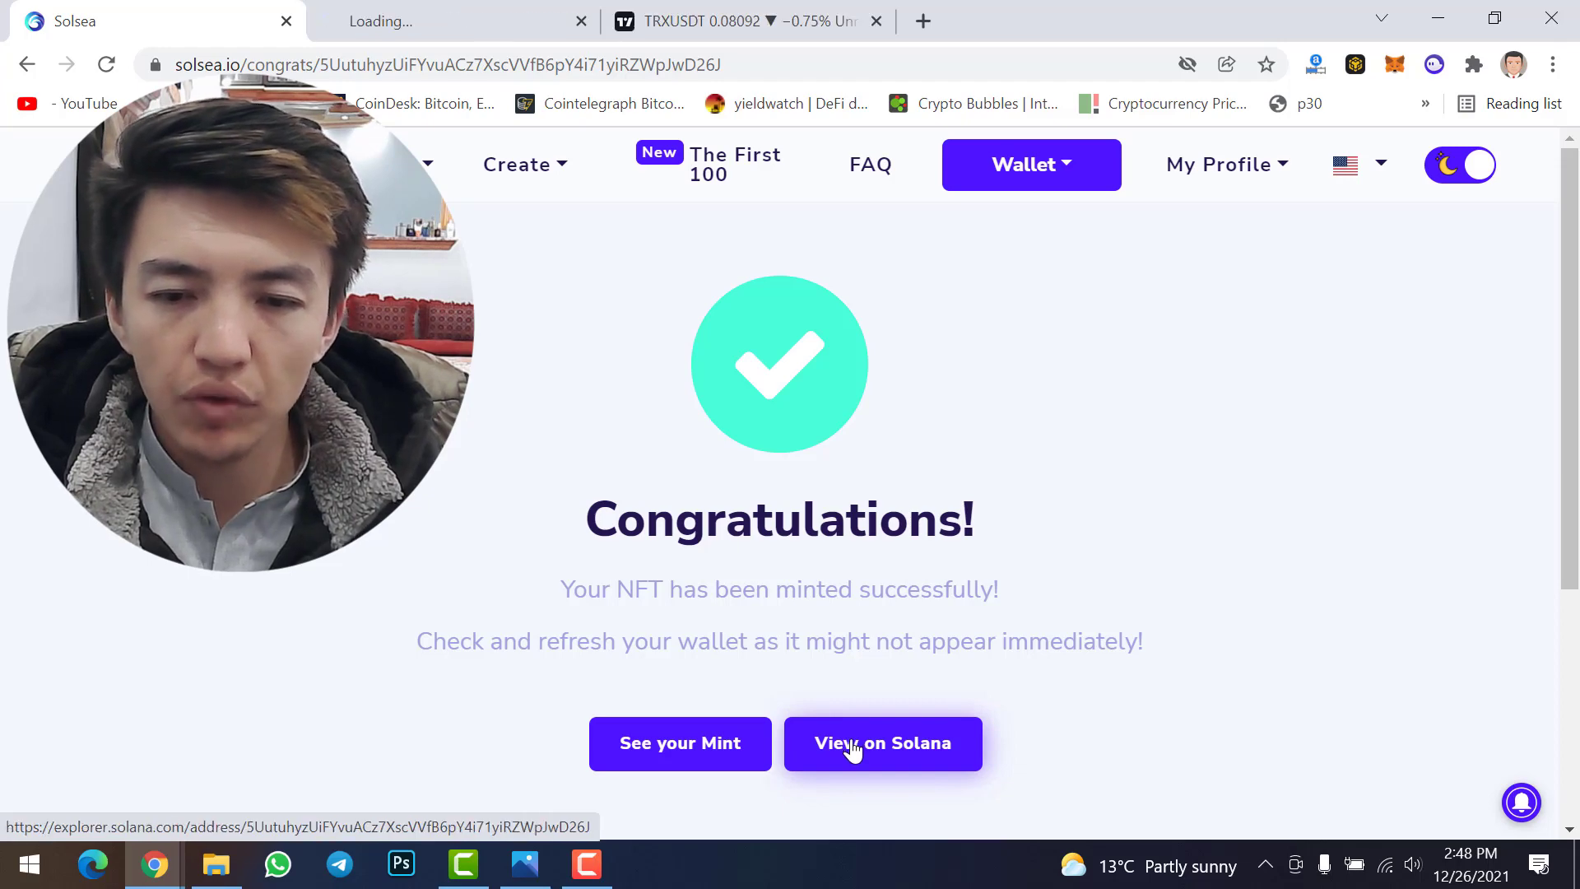
click(675, 748)
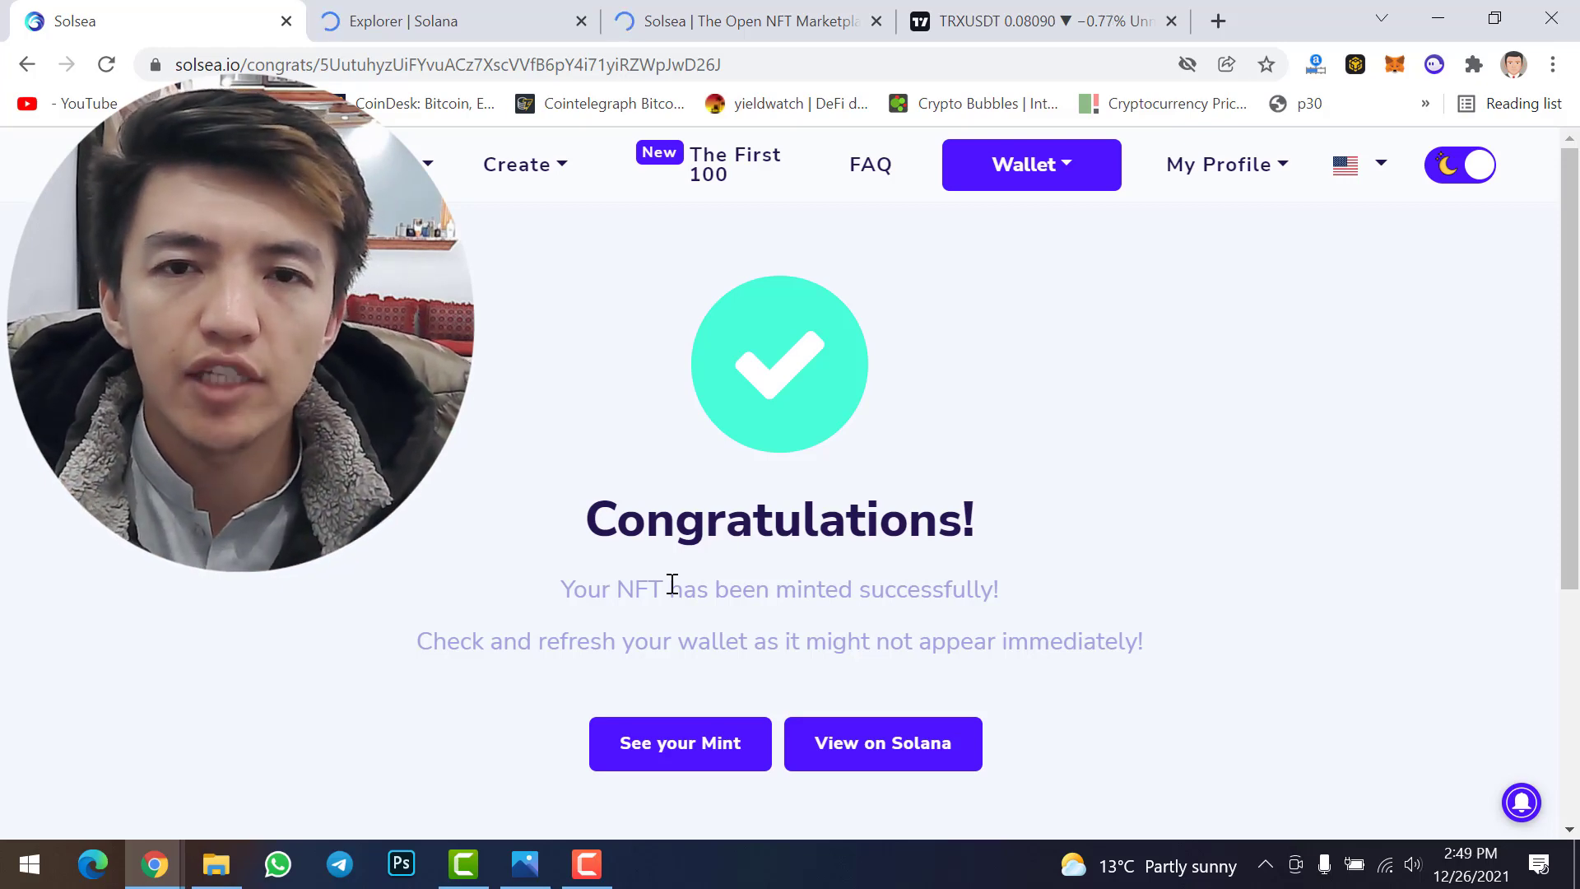
click(451, 10)
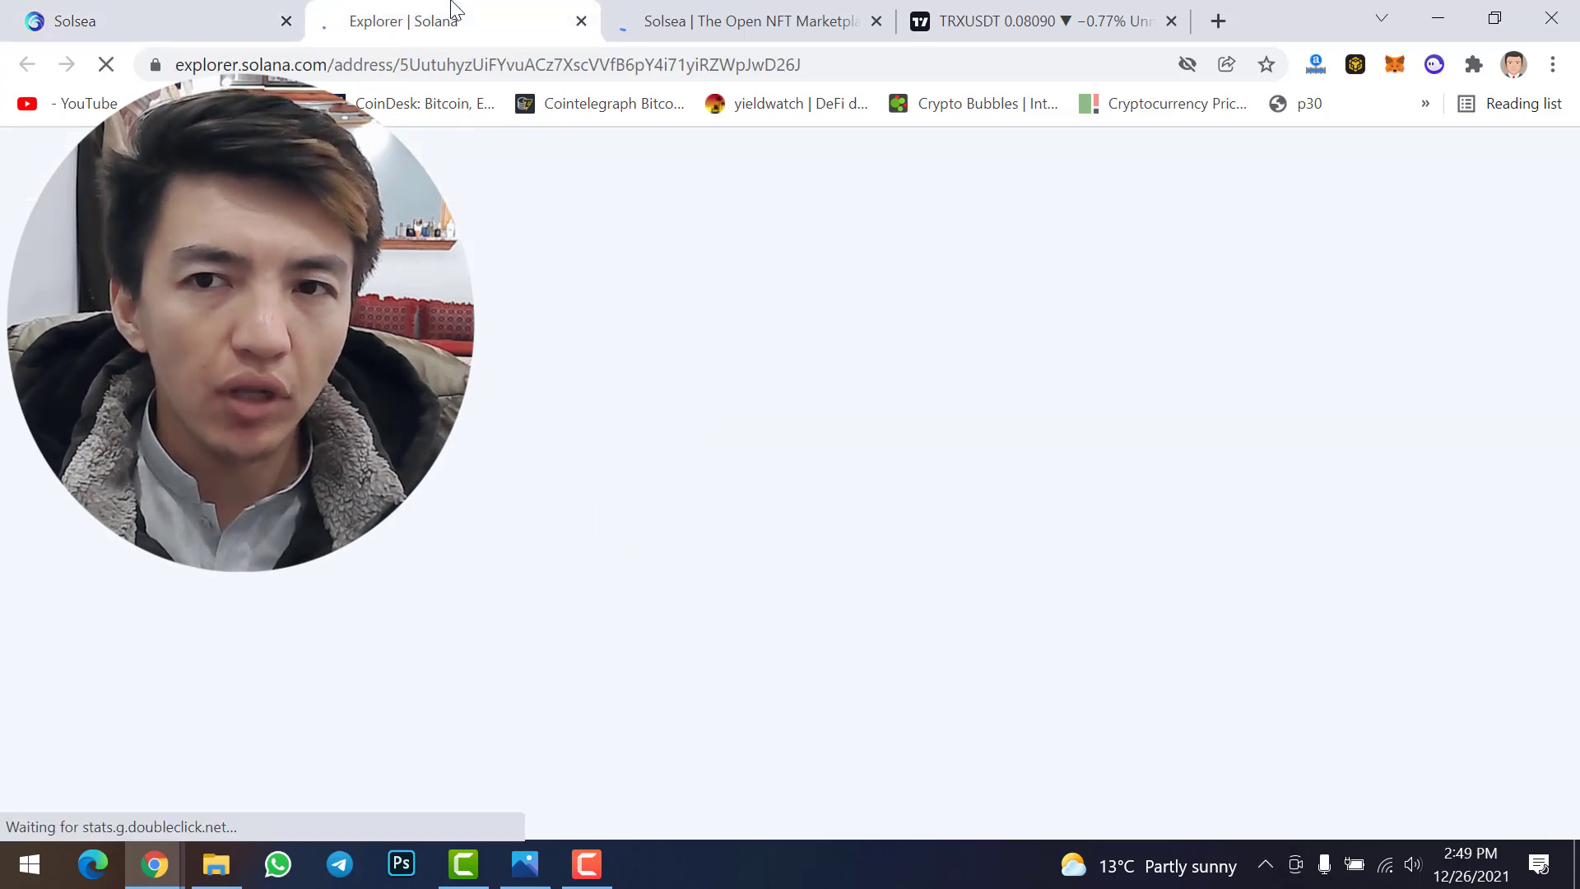
Step: Browse the Water Splash on Face NFT page on SolSea, then view its token record in Solana Explorer
click(666, 8)
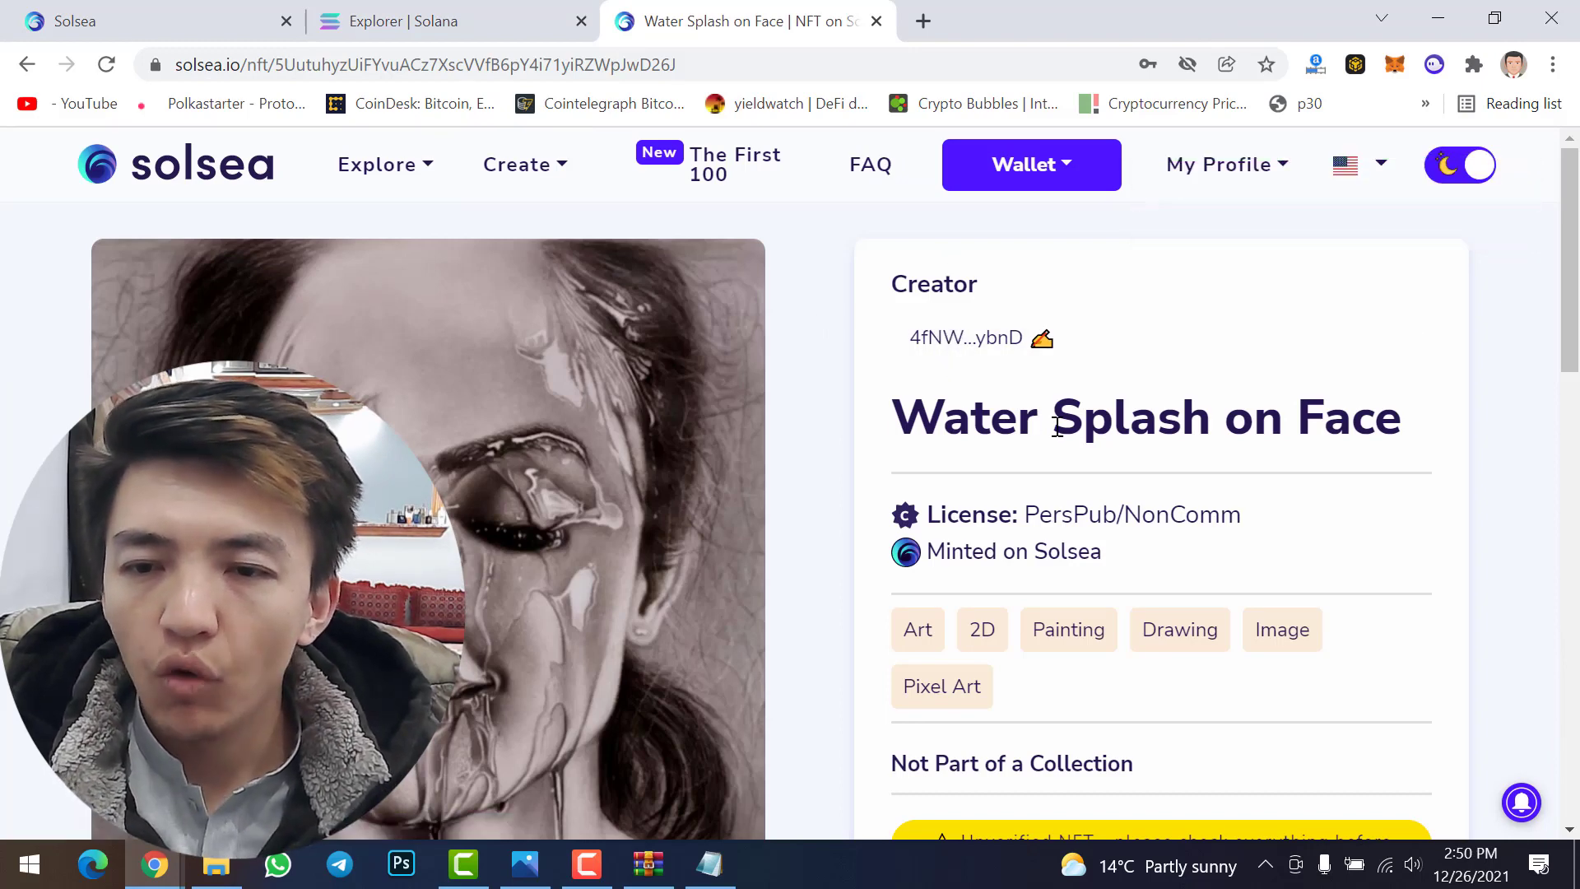
scroll(1045, 494, down, 3)
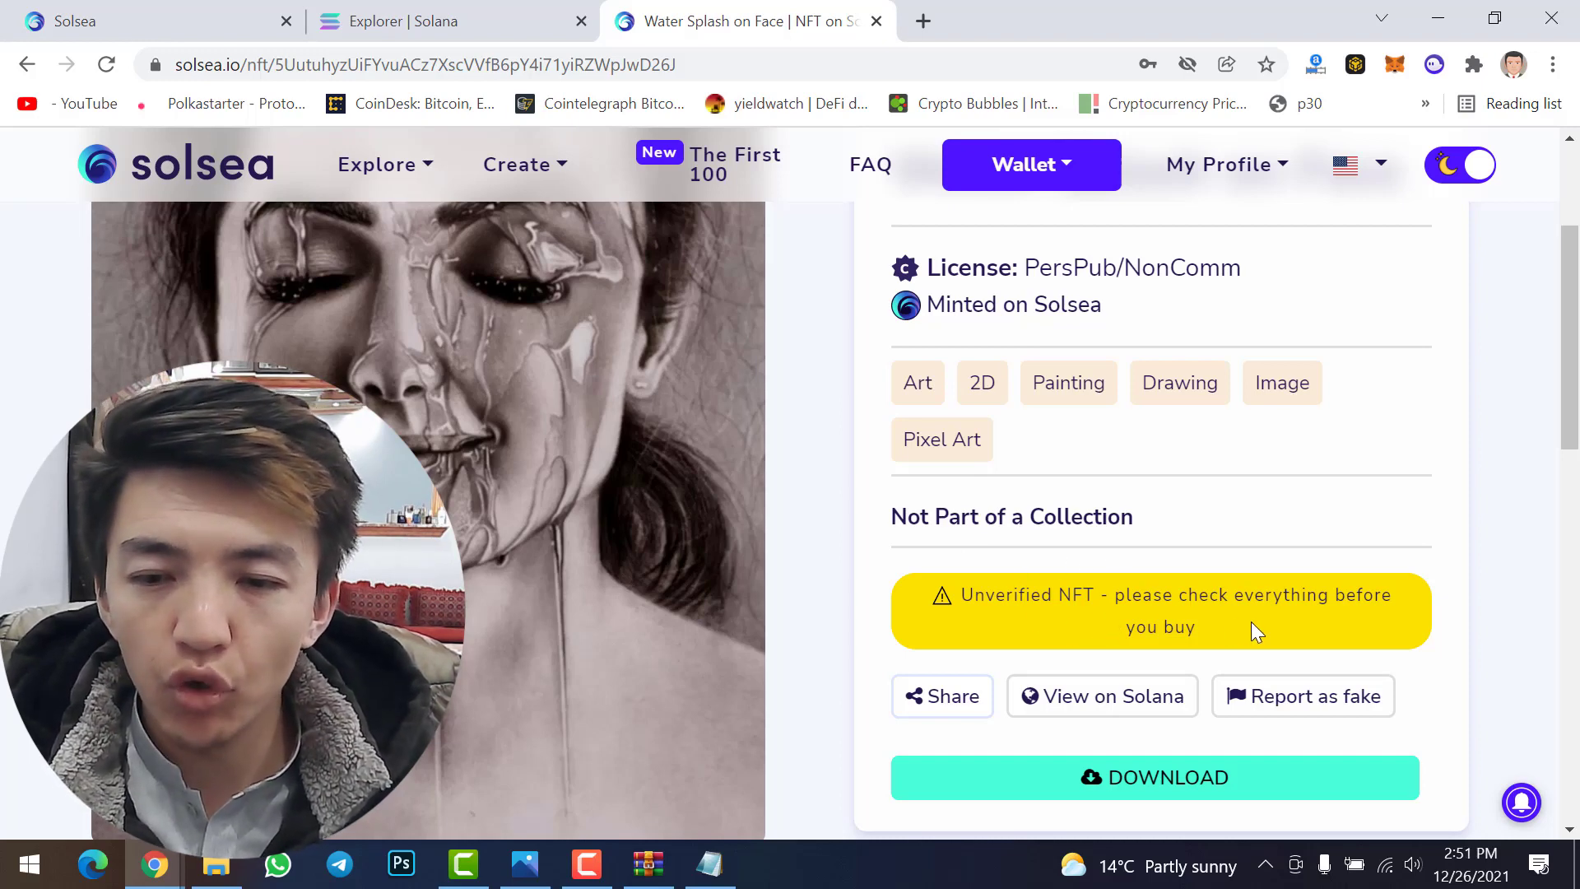
scroll(1140, 534, down, 2)
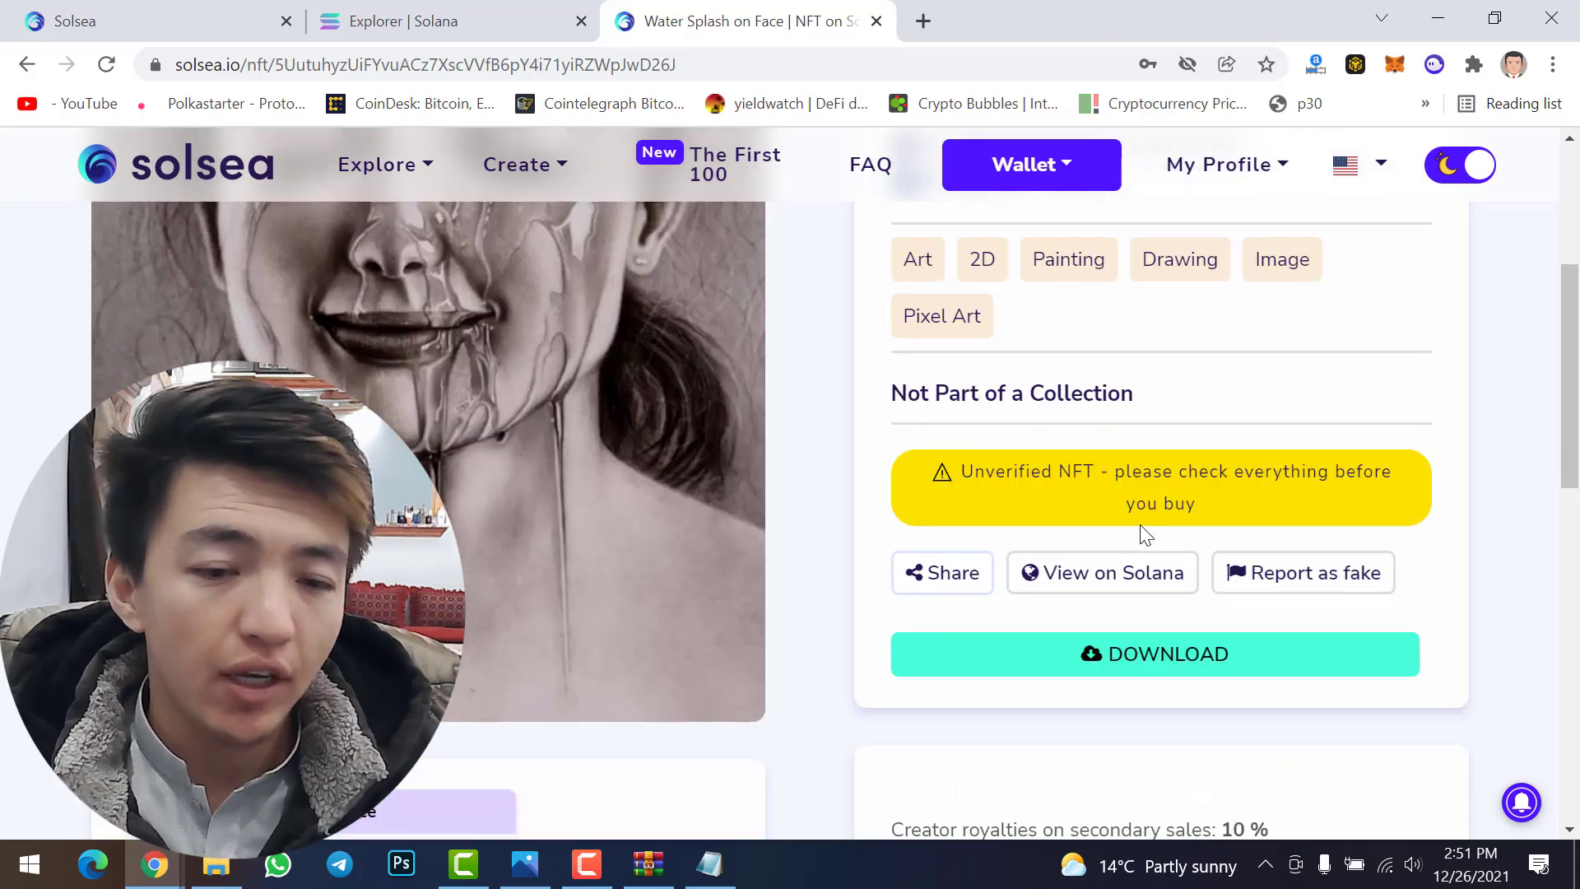
scroll(1145, 535, down, 3)
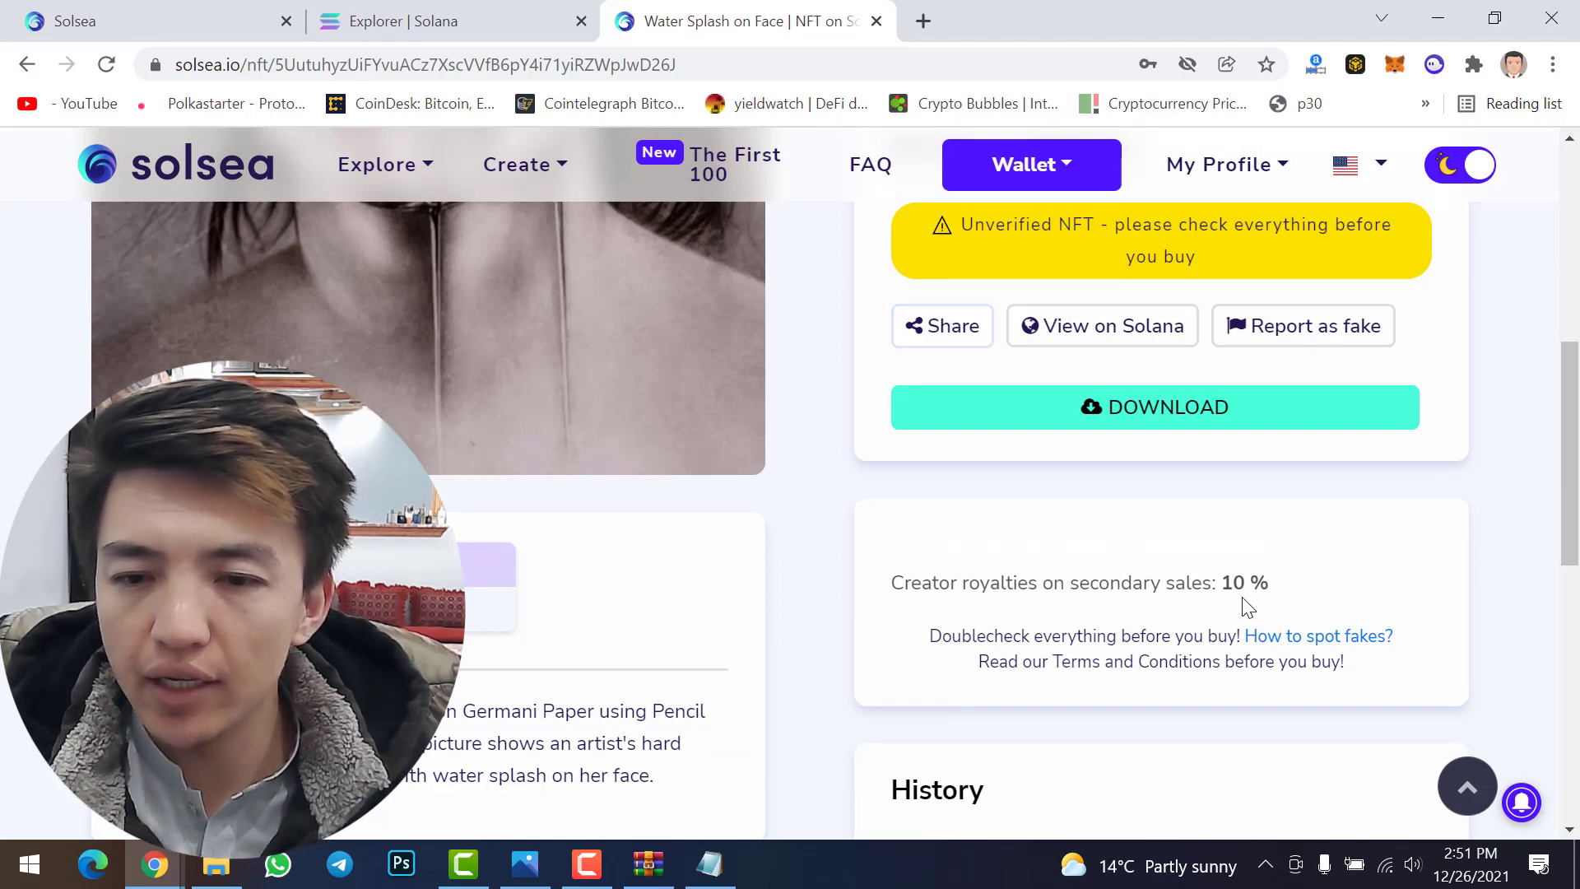
scroll(1097, 606, down, 6)
scroll(988, 566, up, 8)
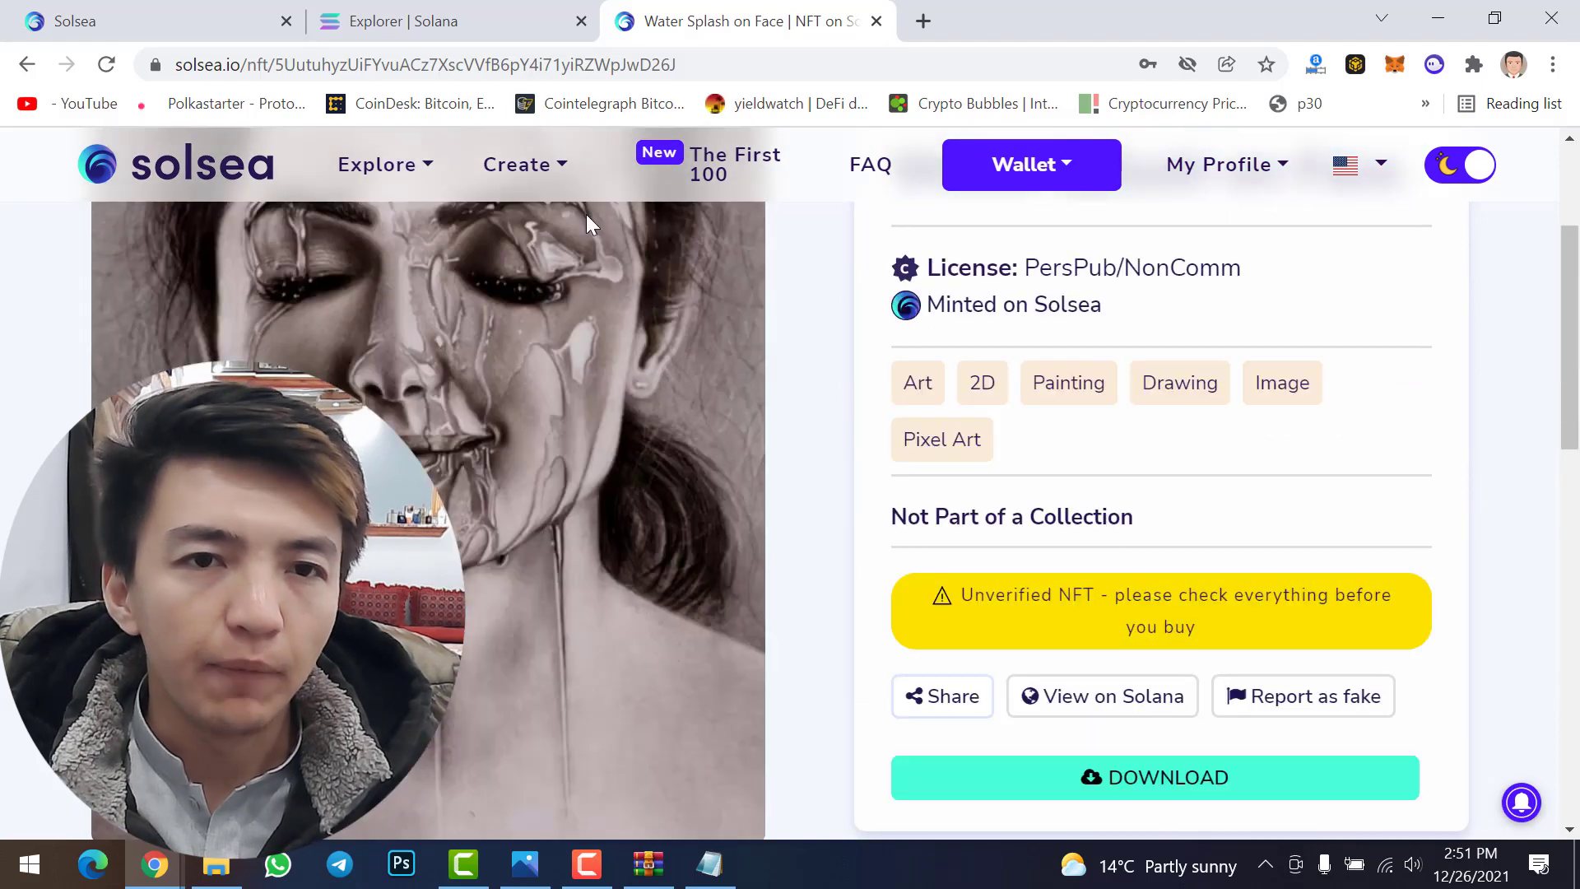
click(460, 21)
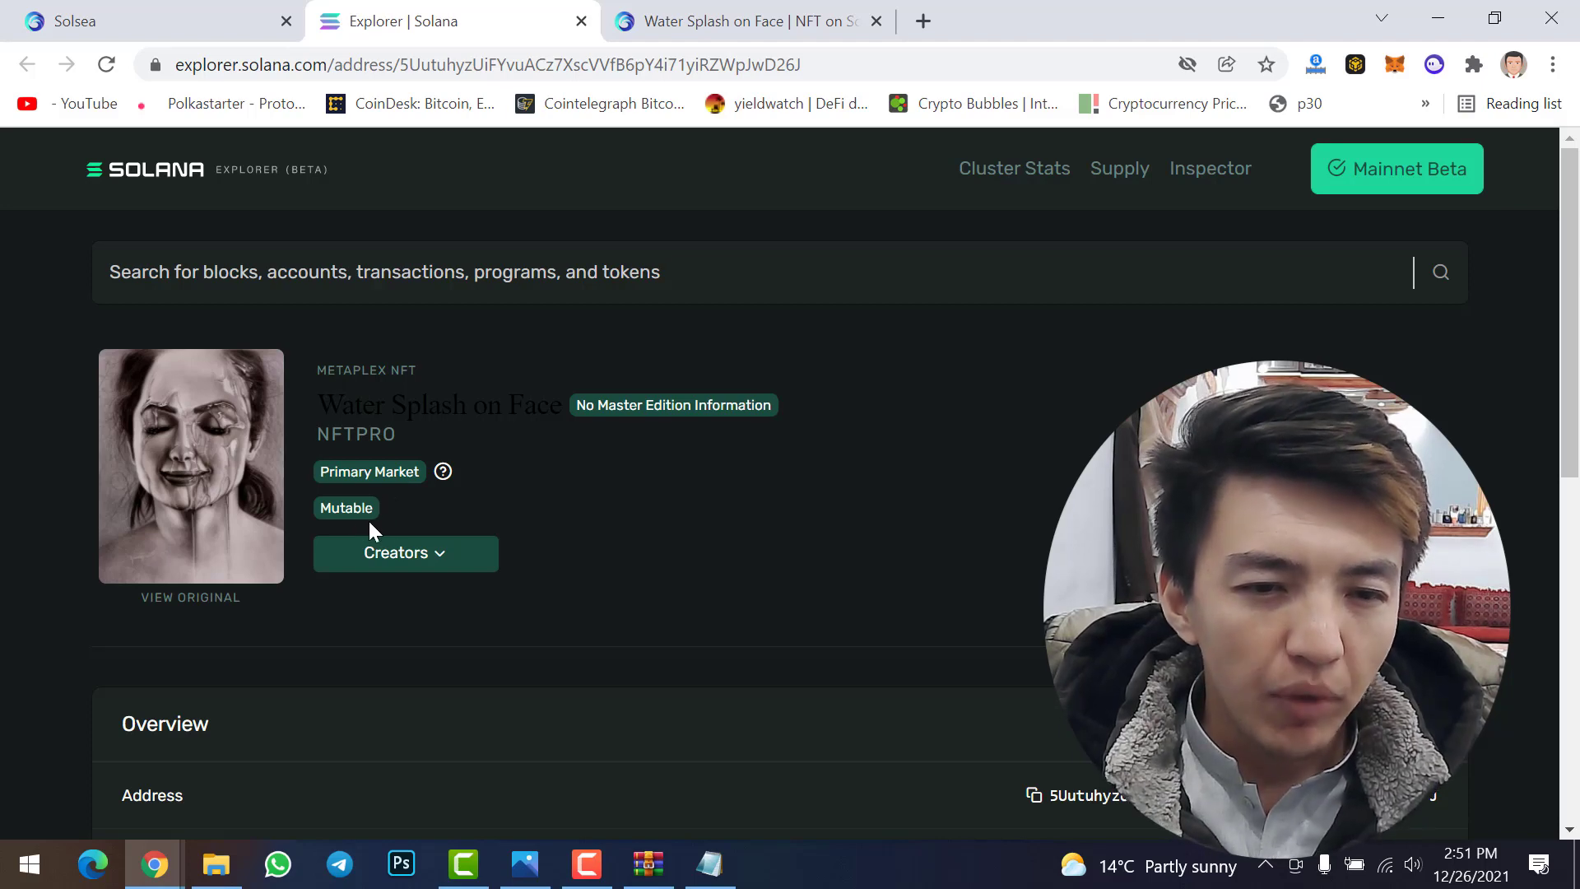
click(440, 568)
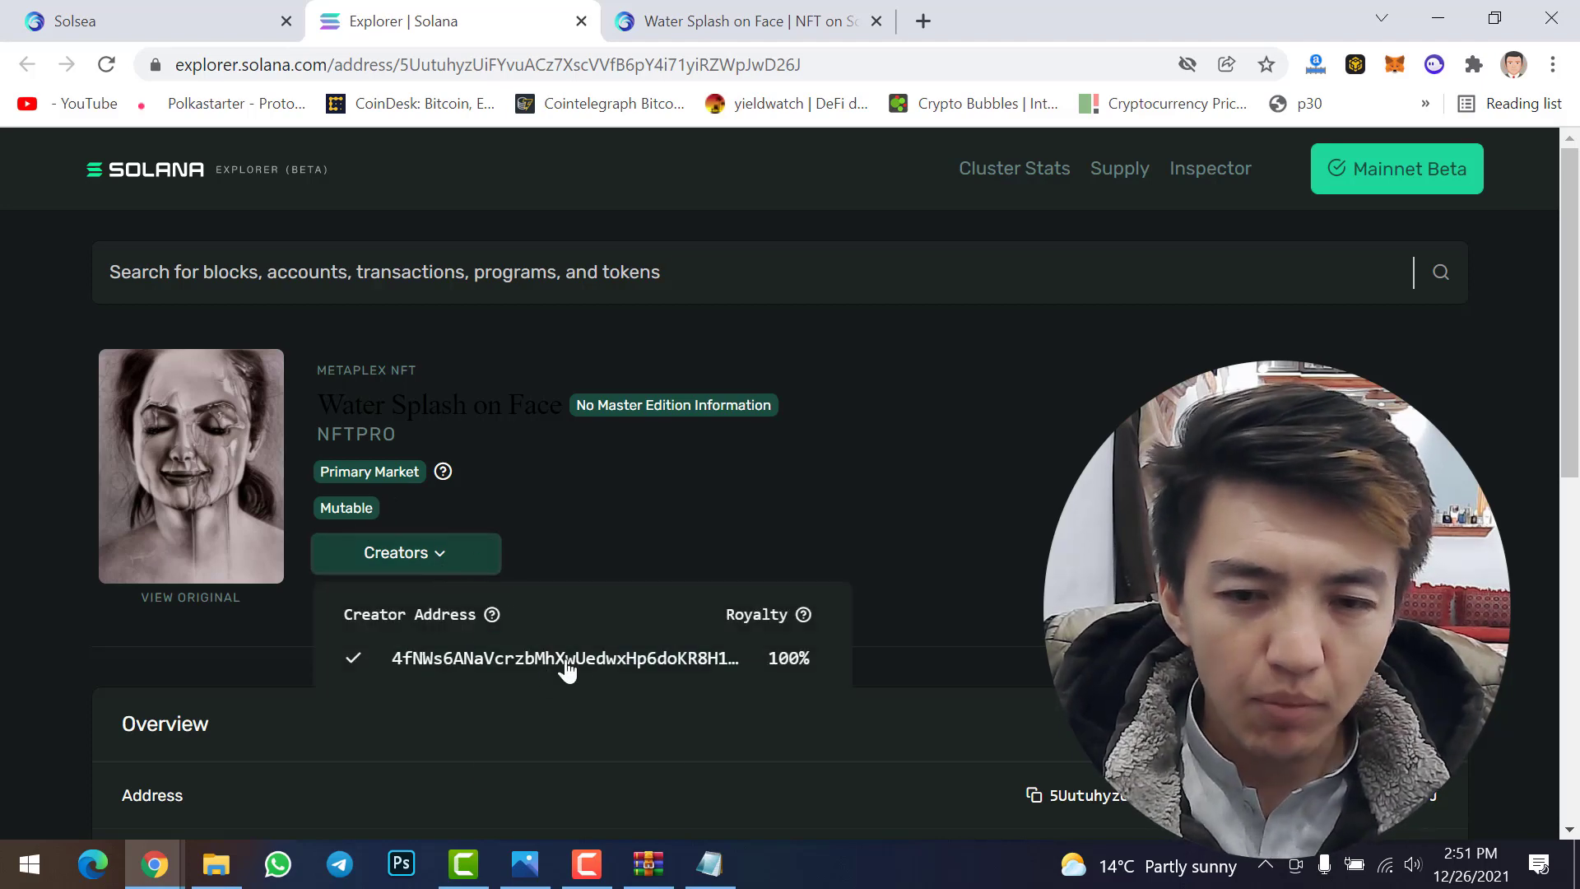
click(921, 504)
scroll(922, 503, down, 3)
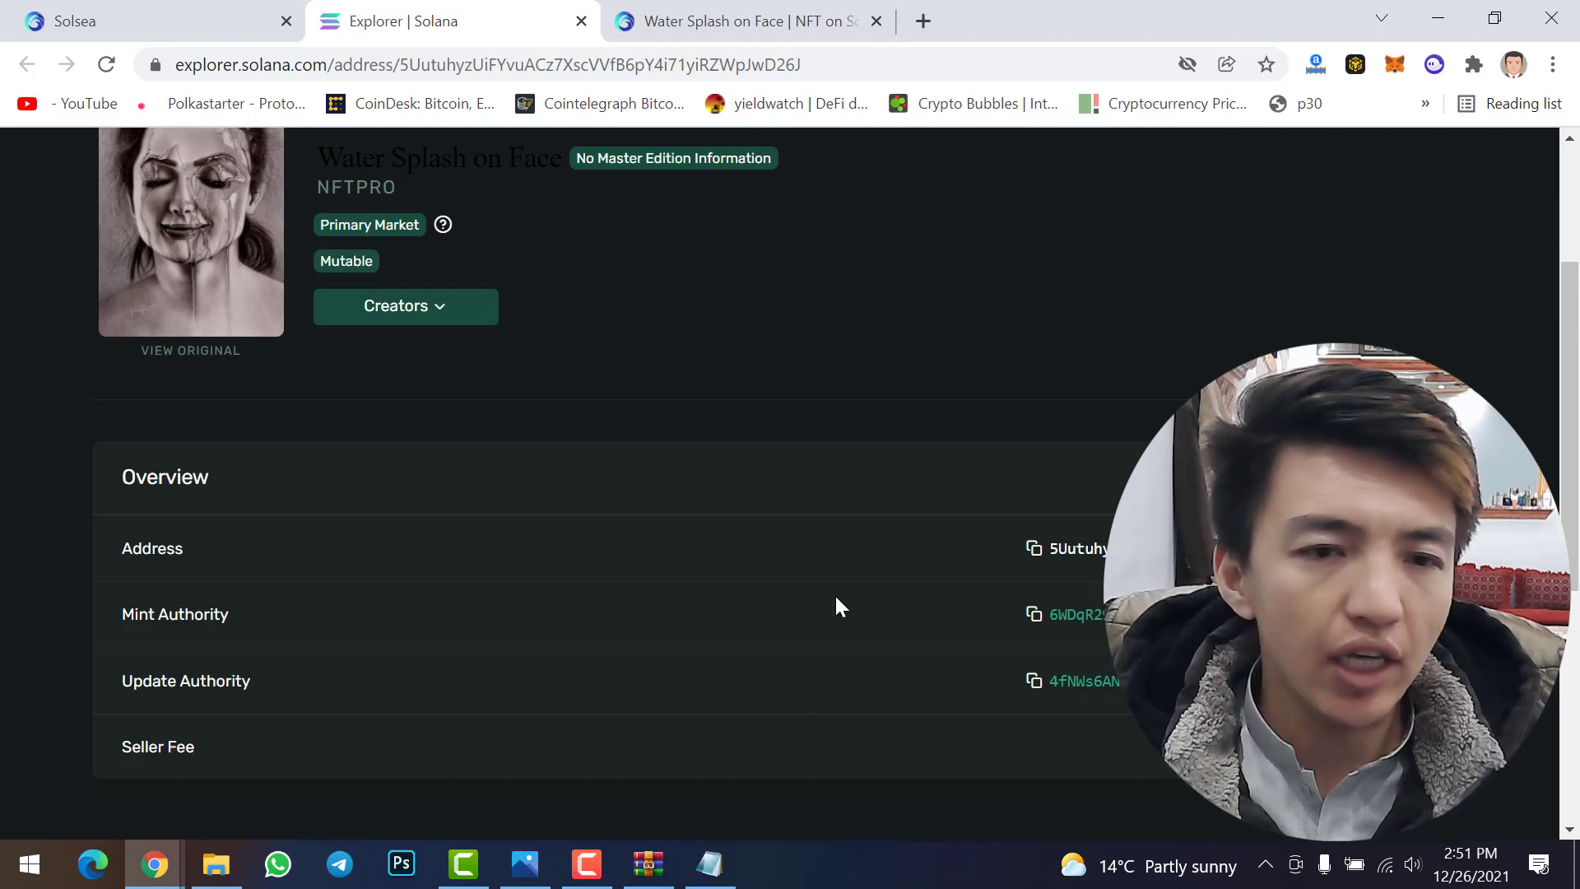
scroll(802, 580, up, 3)
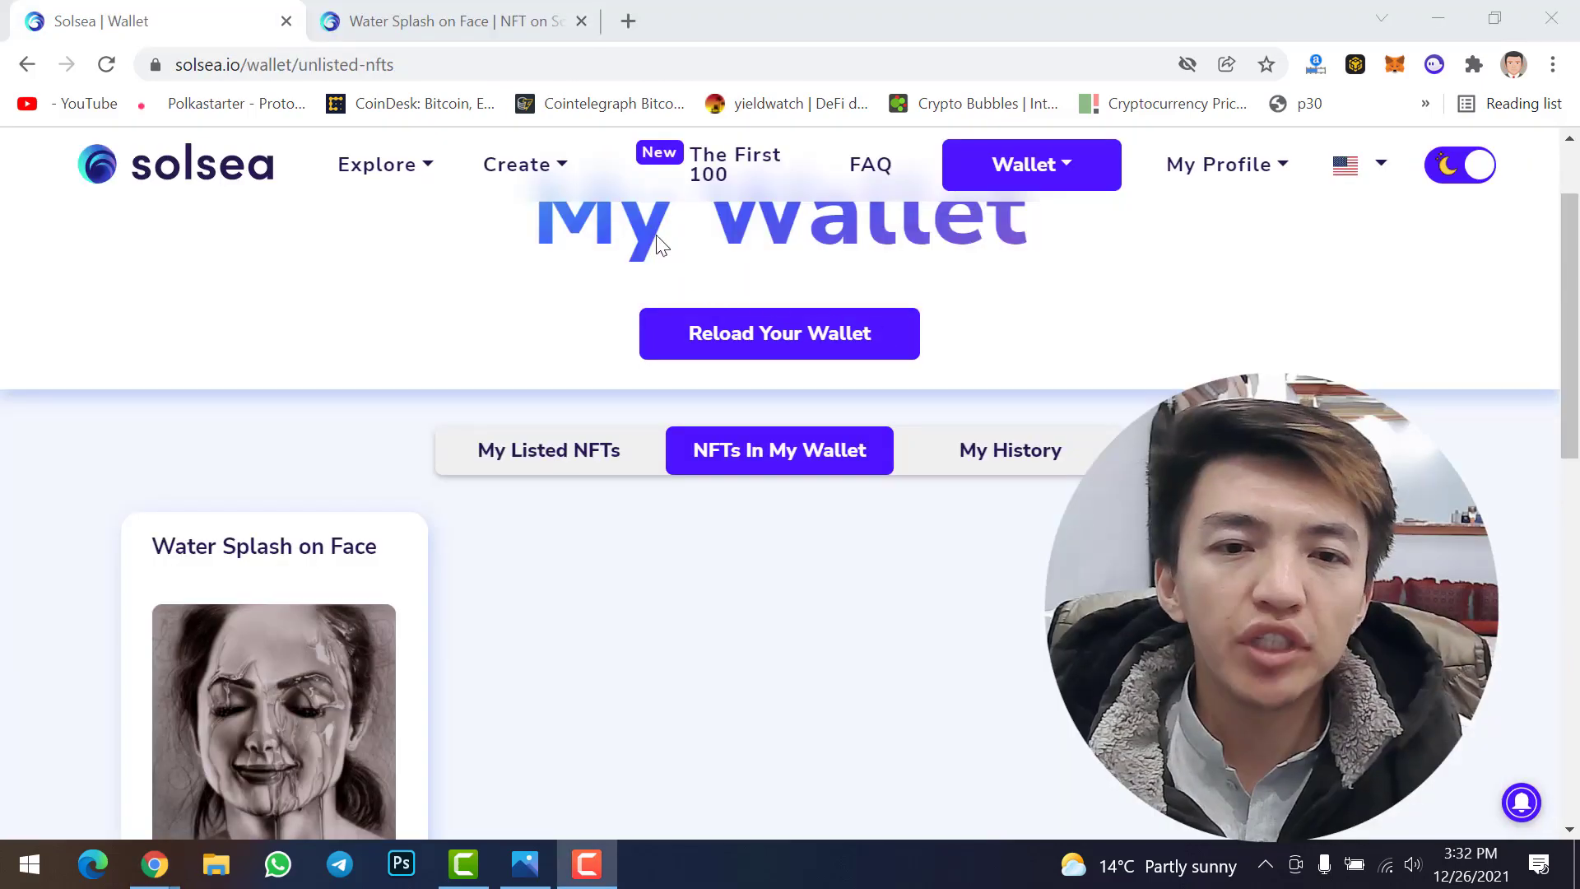
Step: Go to Wallet > NFTs In My Wallet and start listing the 'Water Splash on Face' card
click(662, 245)
click(1041, 164)
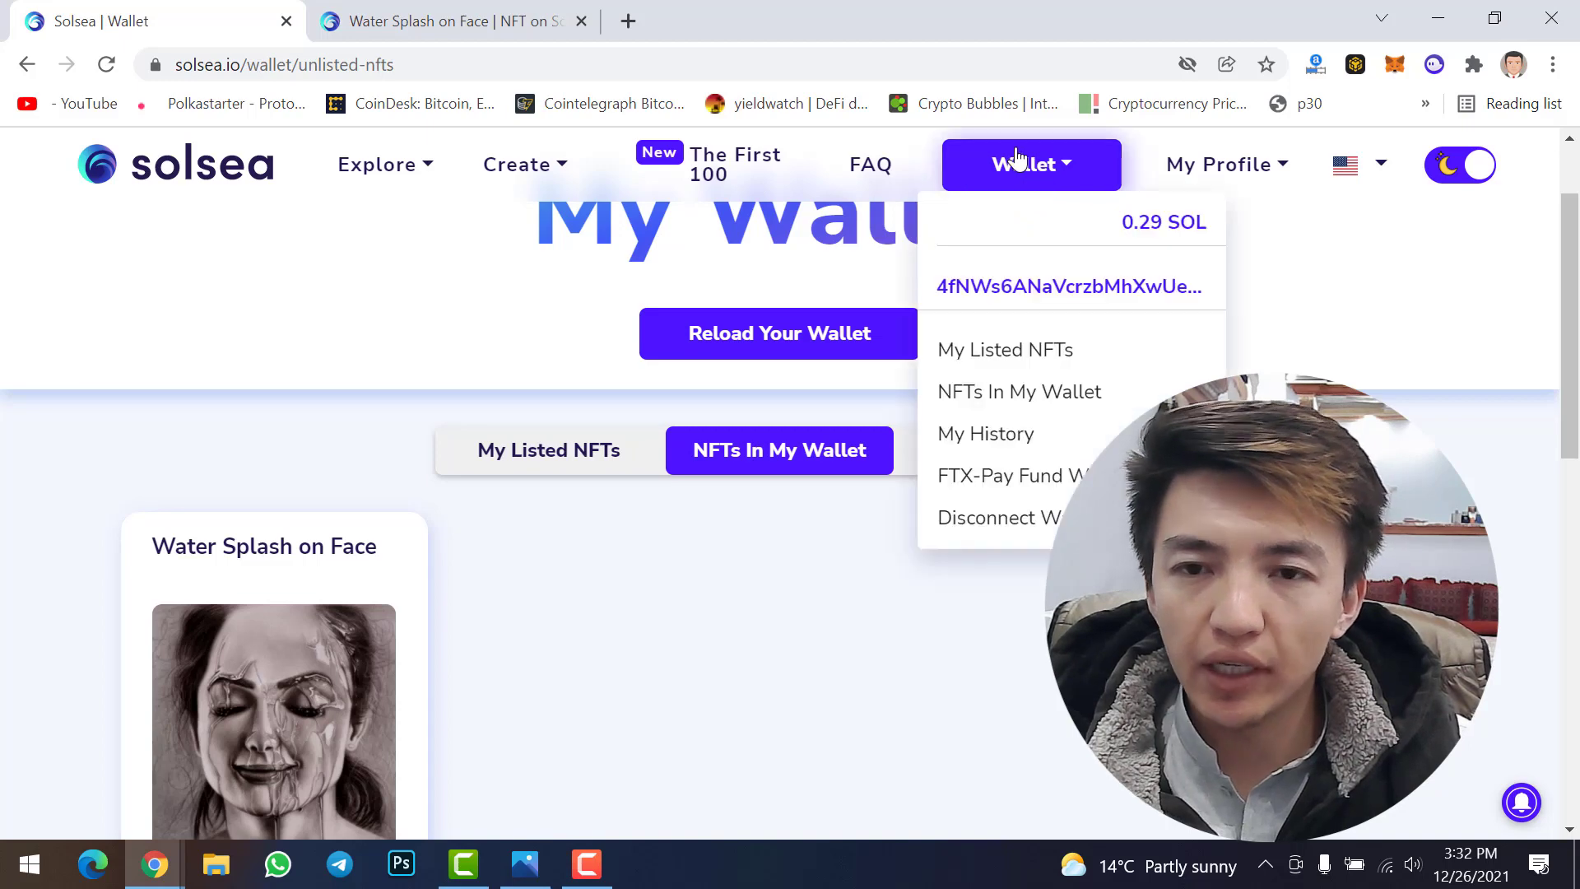
click(1017, 350)
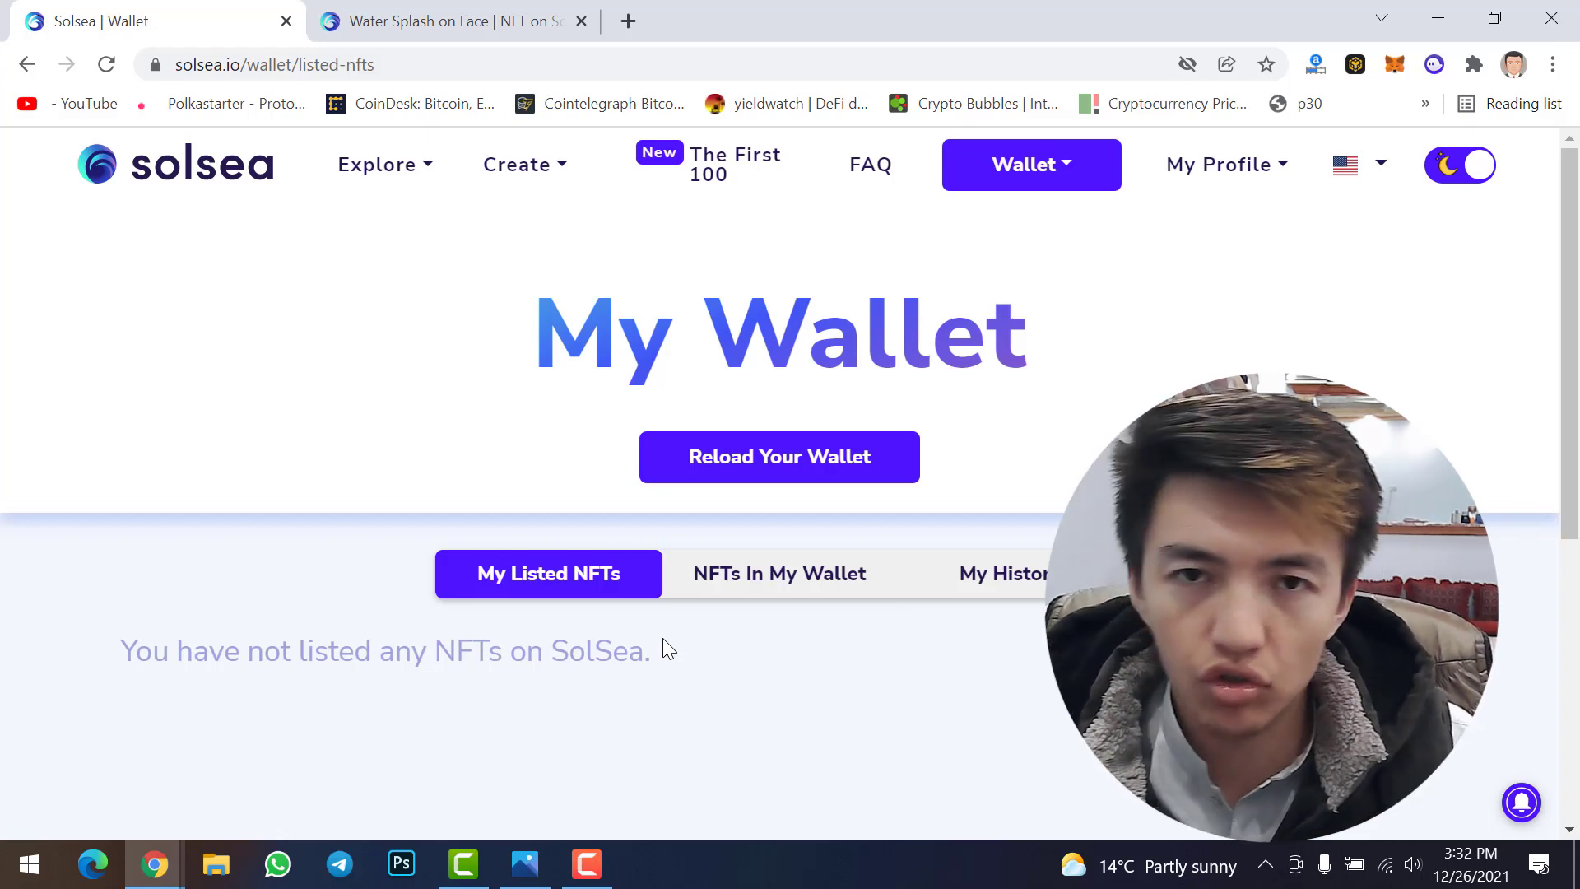
scroll(659, 641, down, 1)
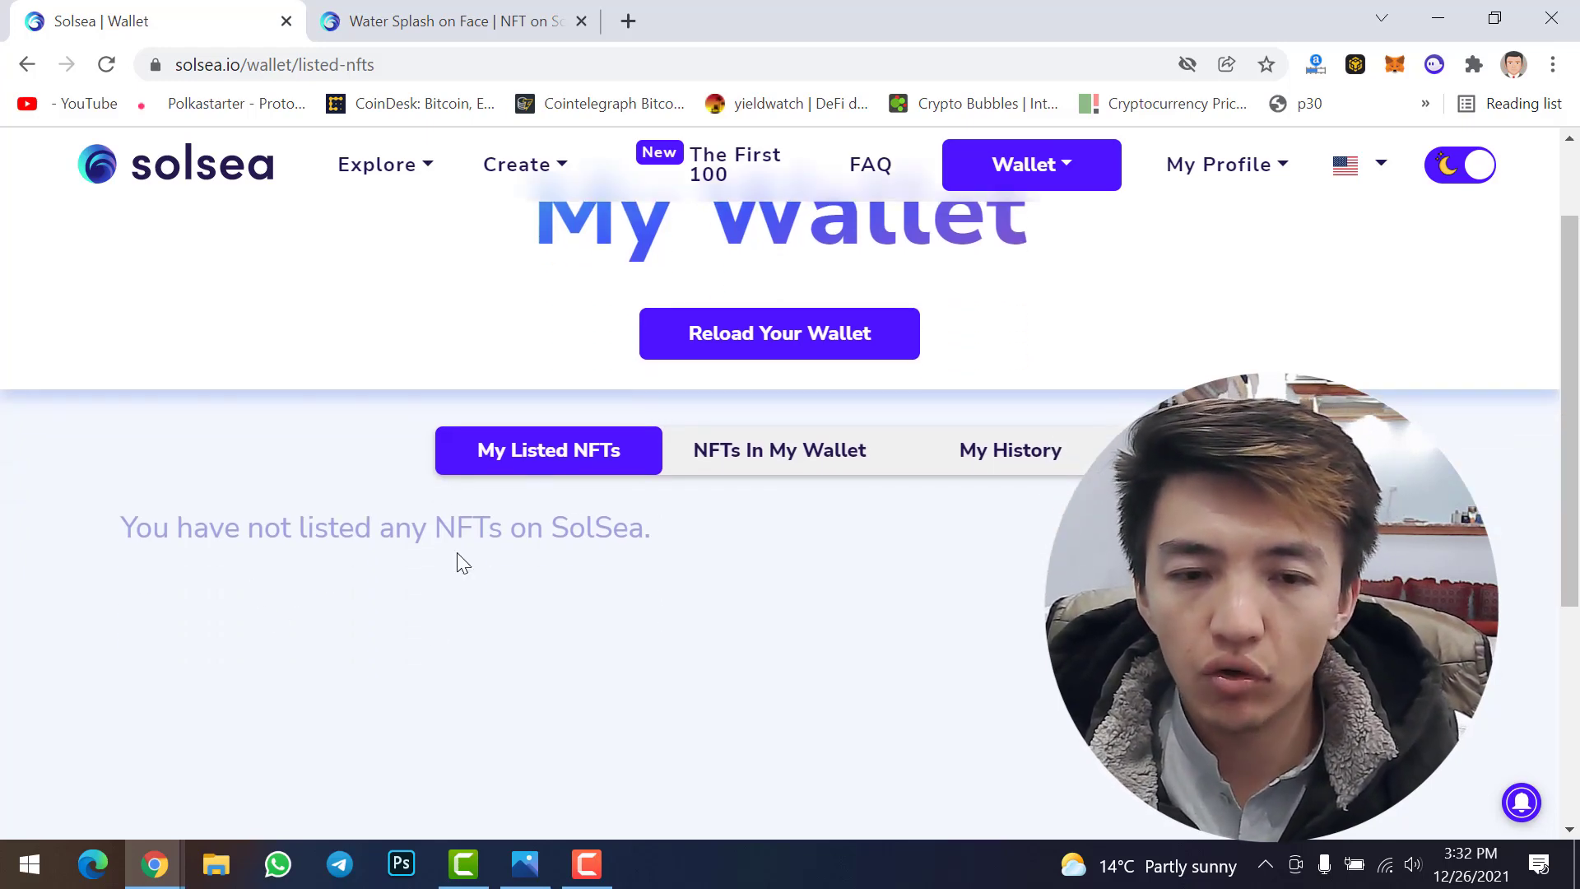
click(746, 452)
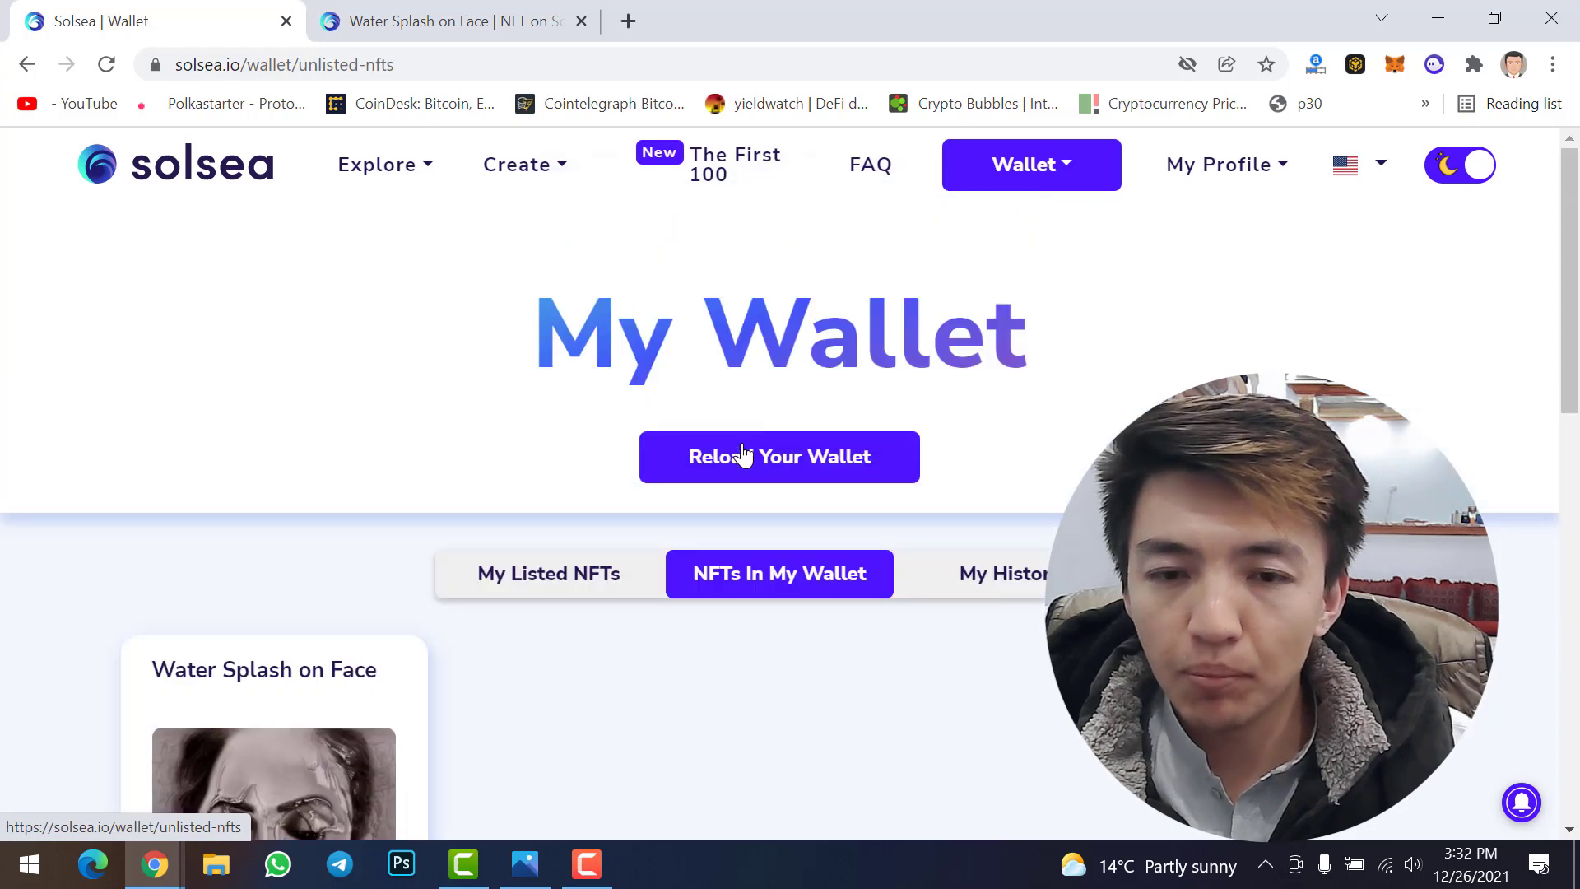
scroll(576, 667, down, 2)
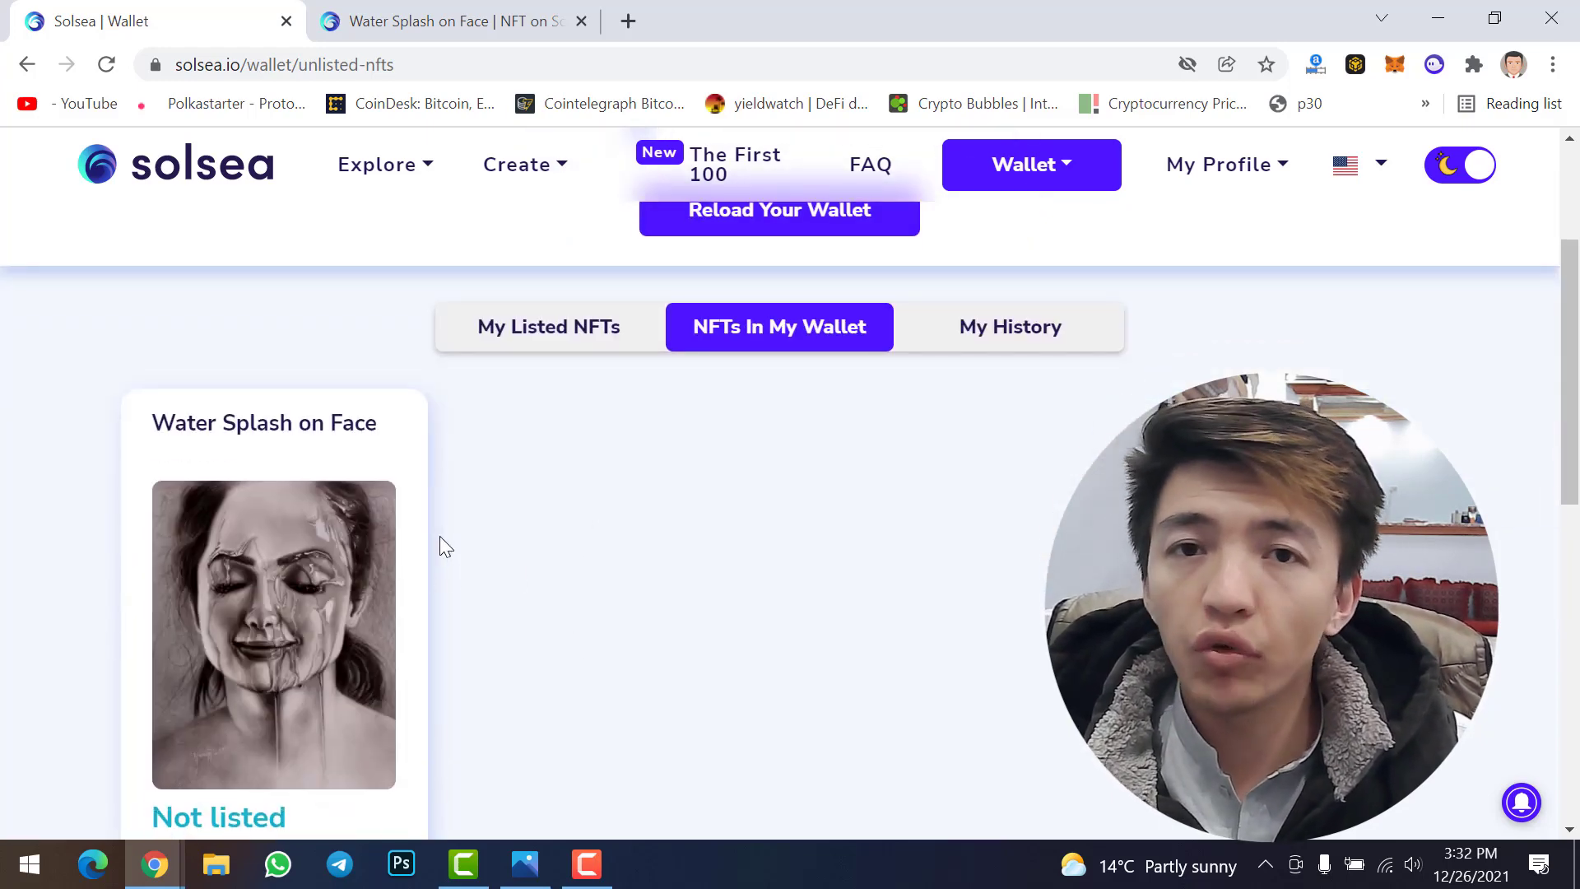
scroll(439, 537, down, 3)
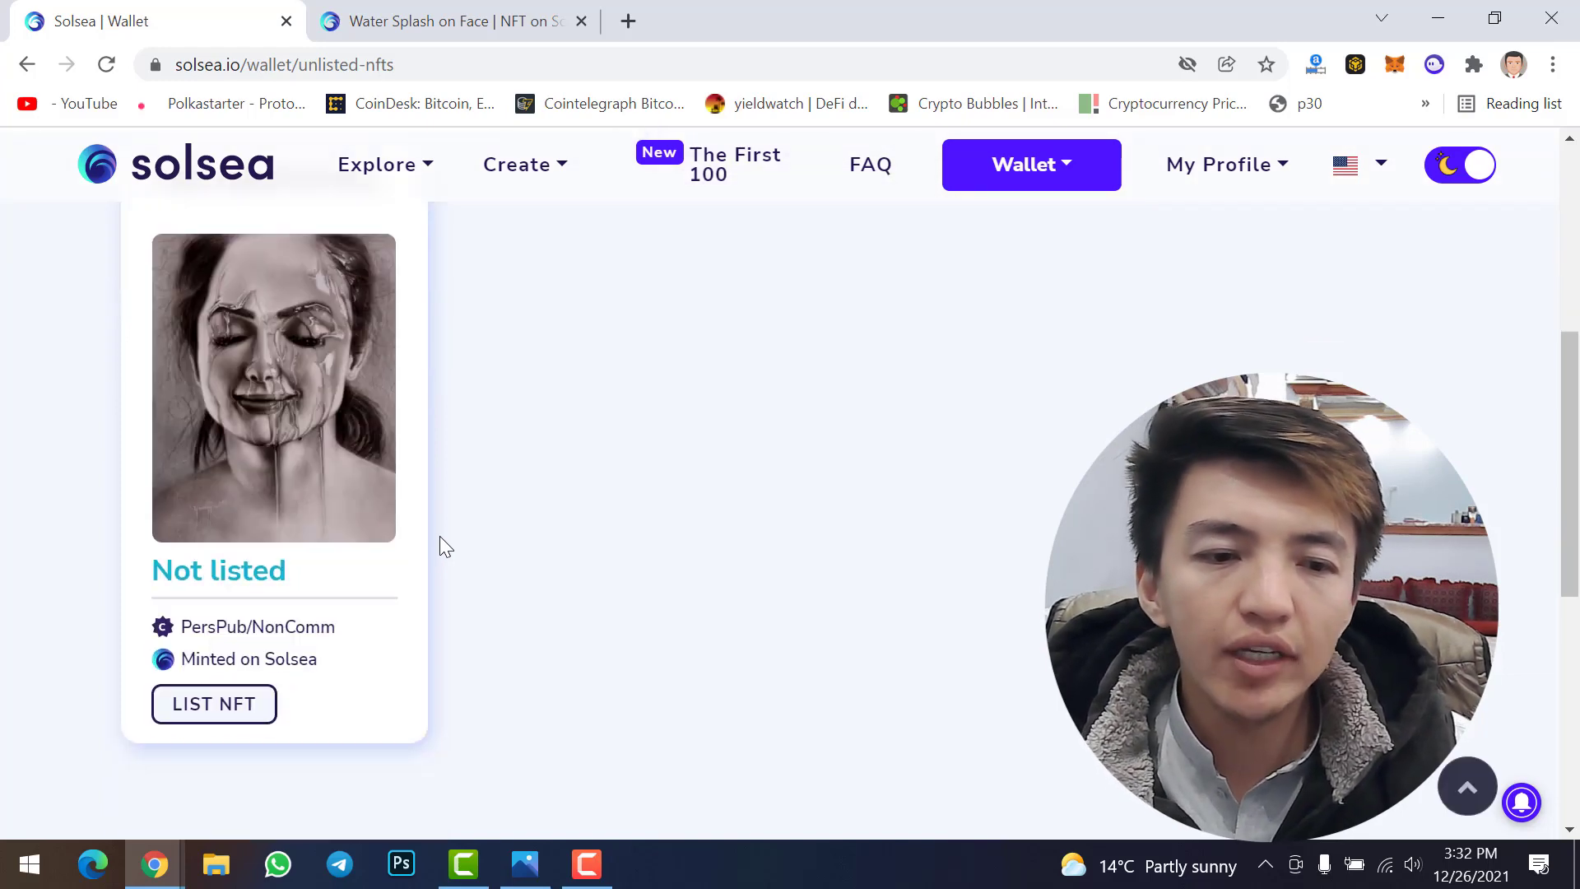
scroll(668, 481, up, 1)
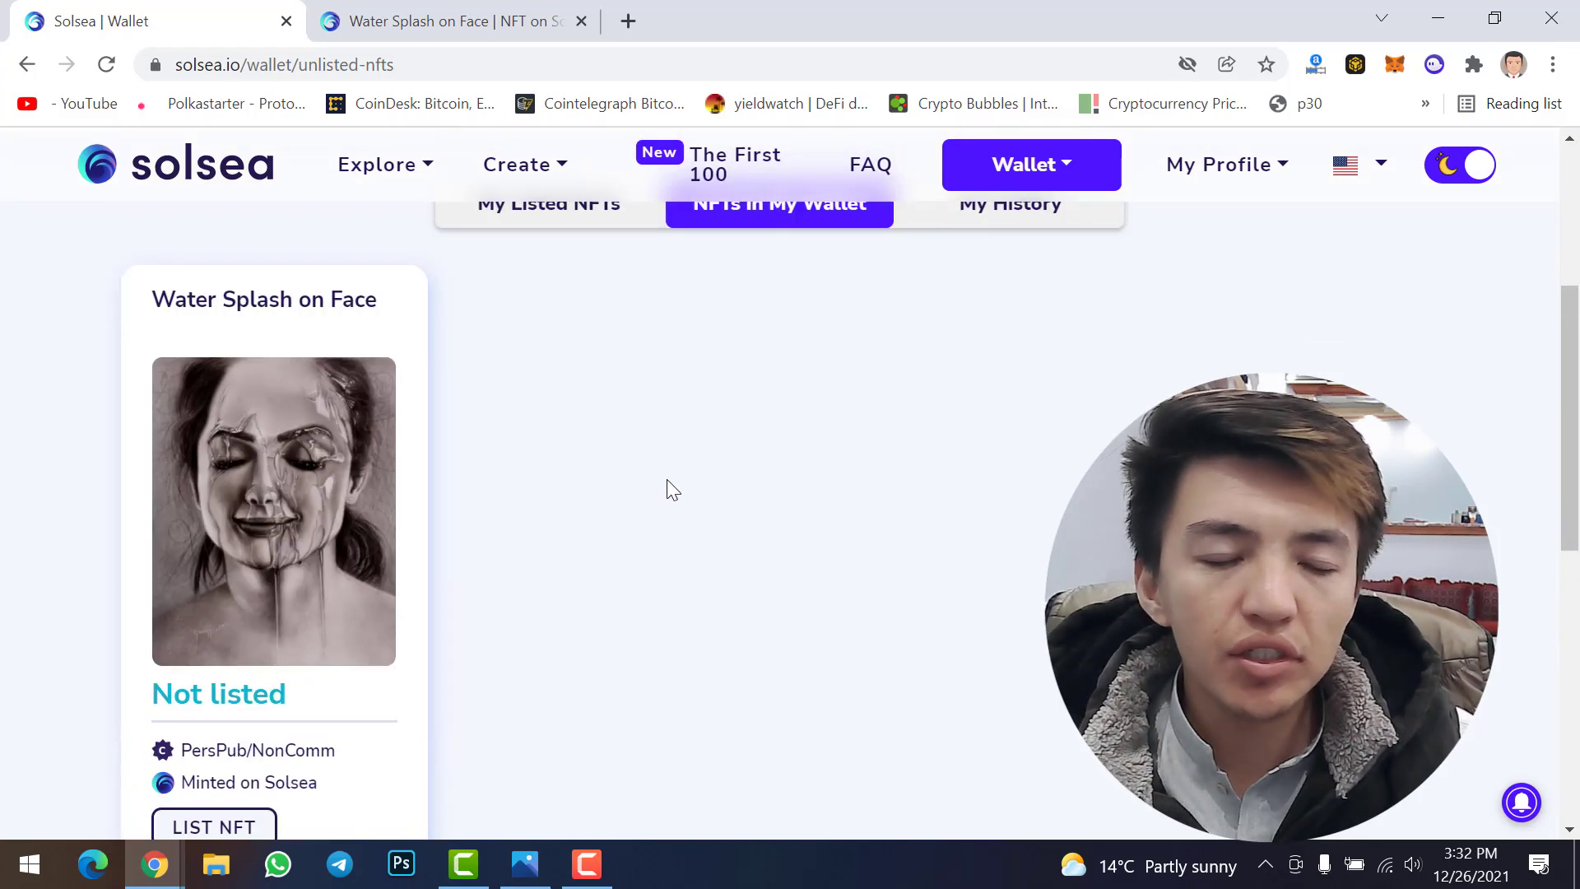
scroll(668, 482, down, 1)
click(212, 703)
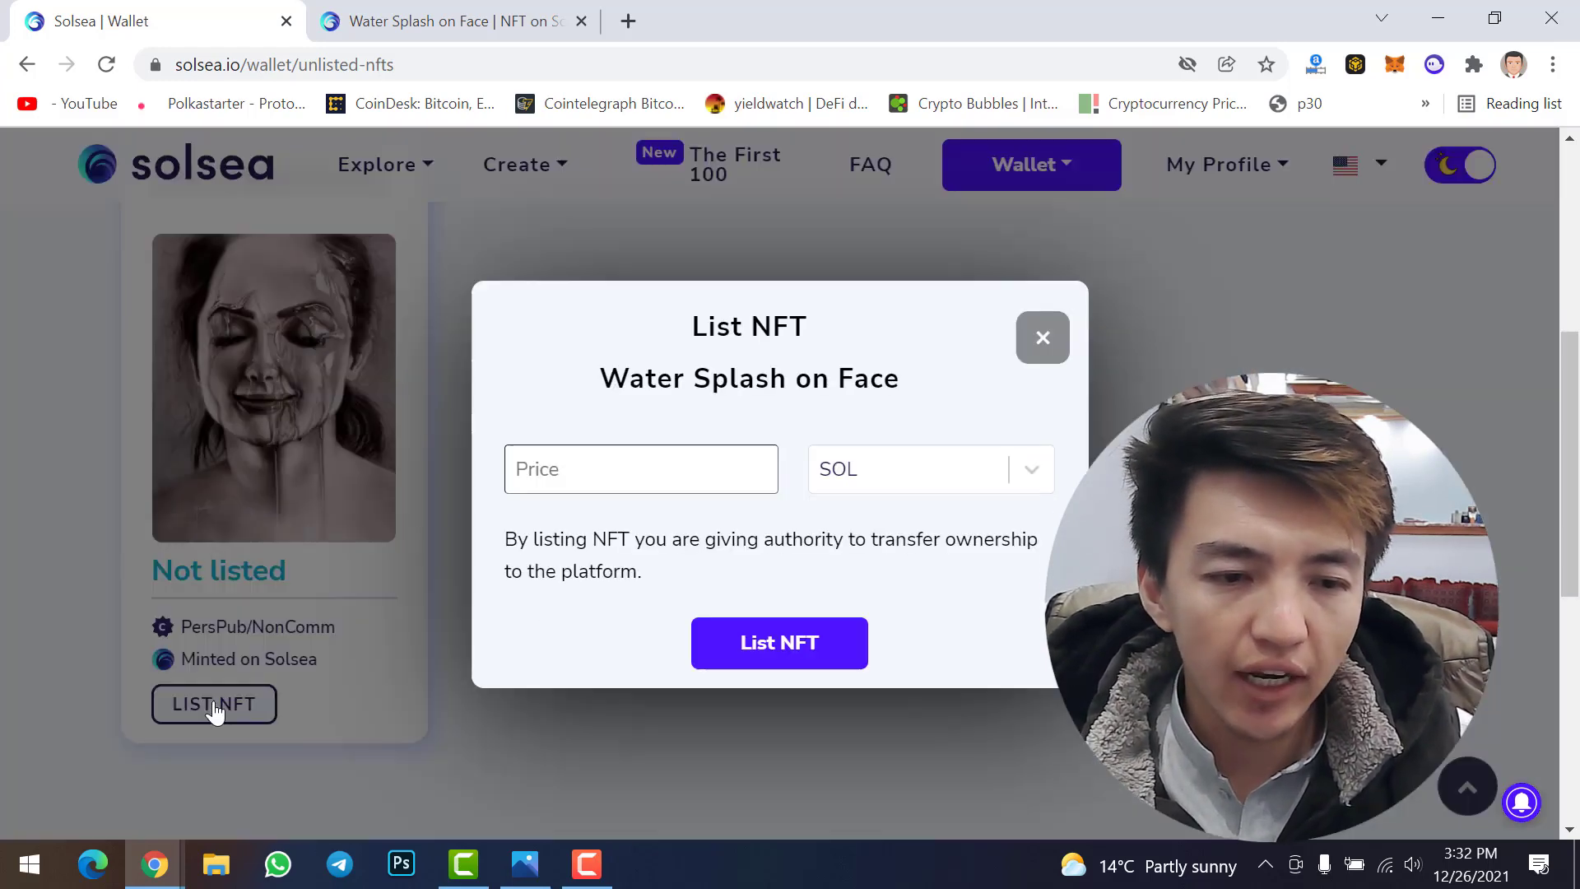
Step: List Water Splash on Face for sale at a price of 8 SOL
click(567, 471)
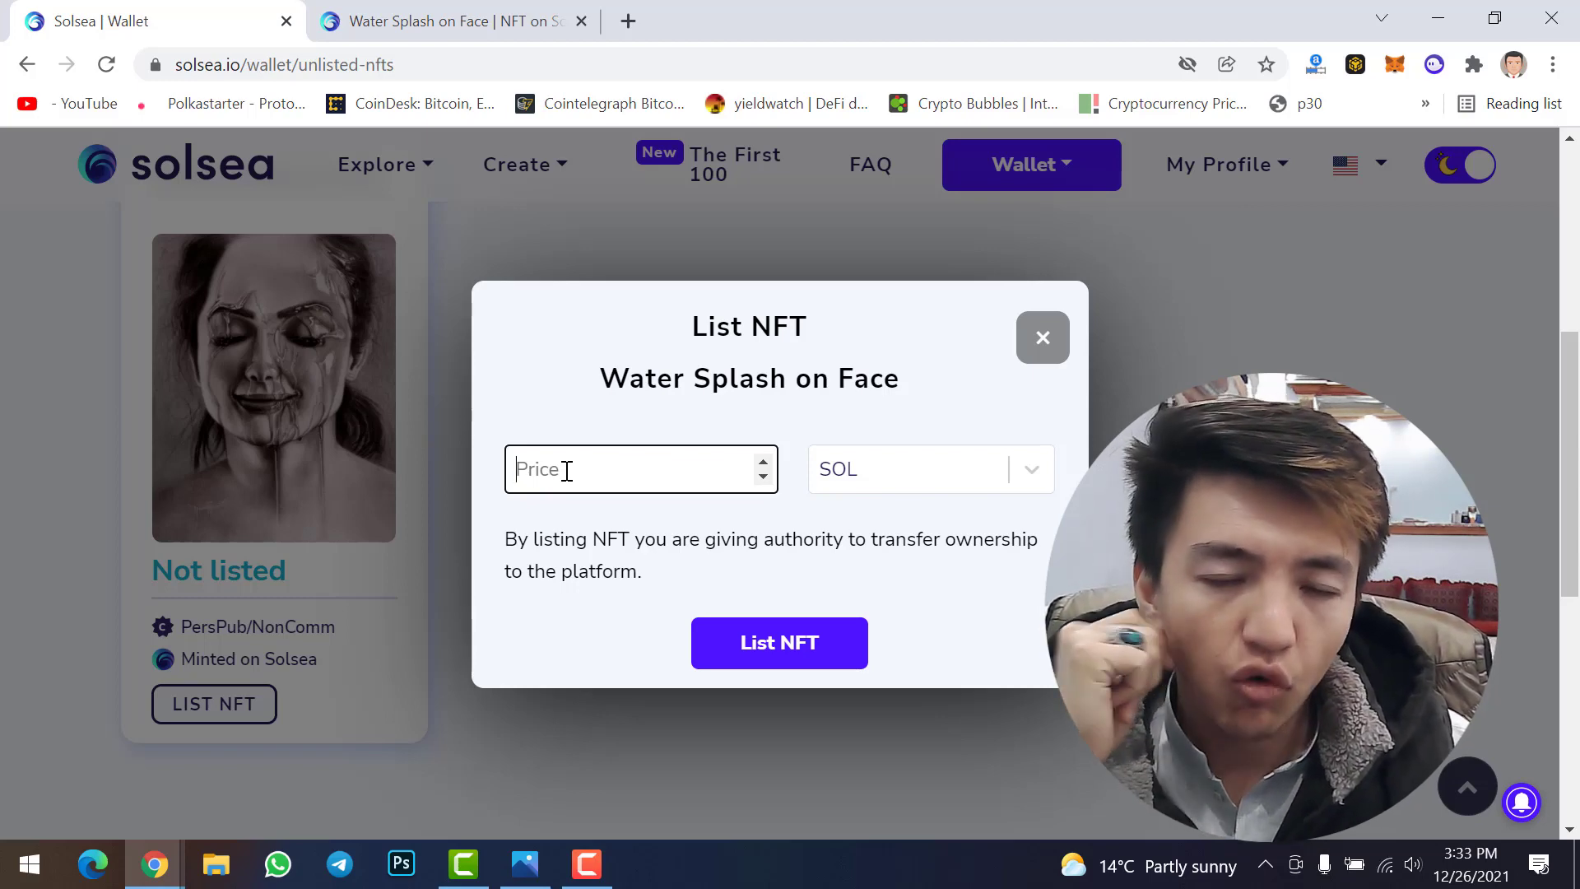
text(8)
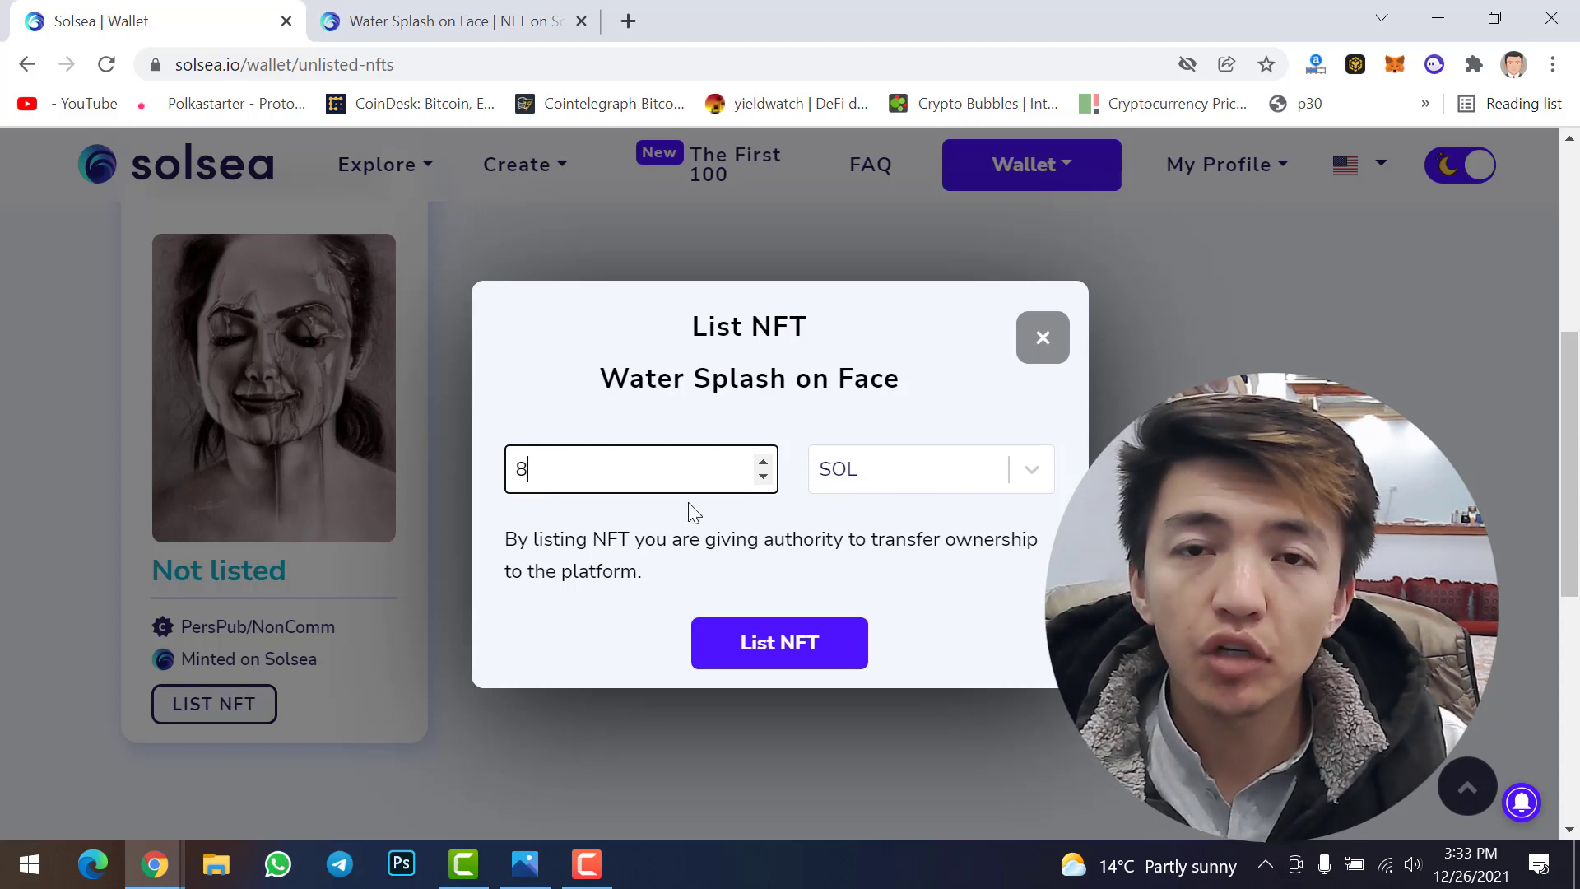
click(773, 652)
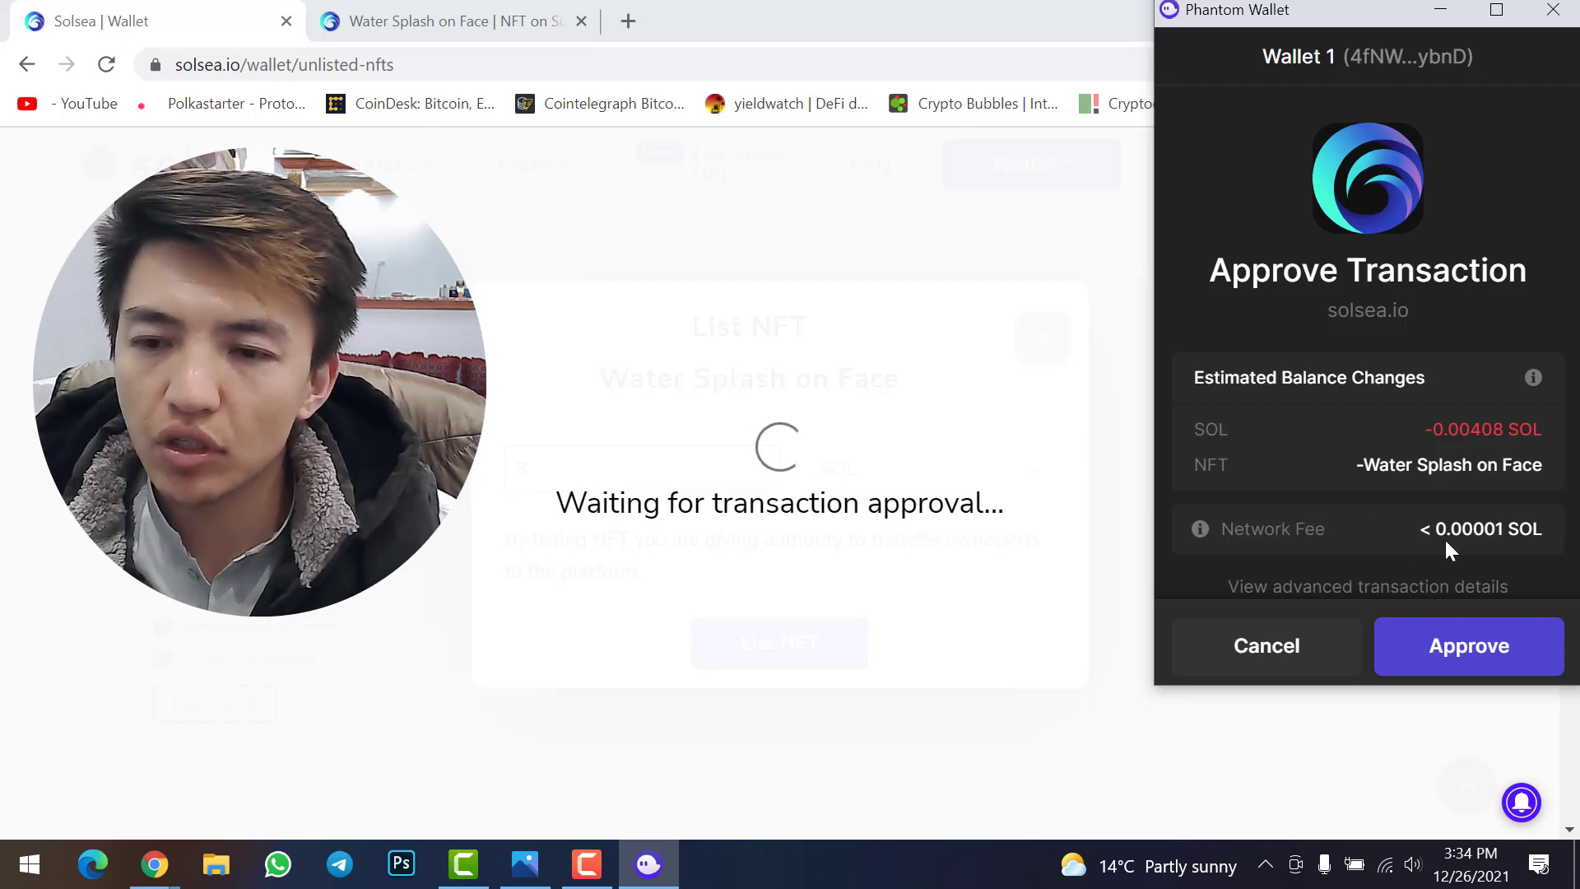
Step: Approve the Phantom listing transaction after reviewing the -0.00408 SOL balance change
scroll(1444, 536, down, 1)
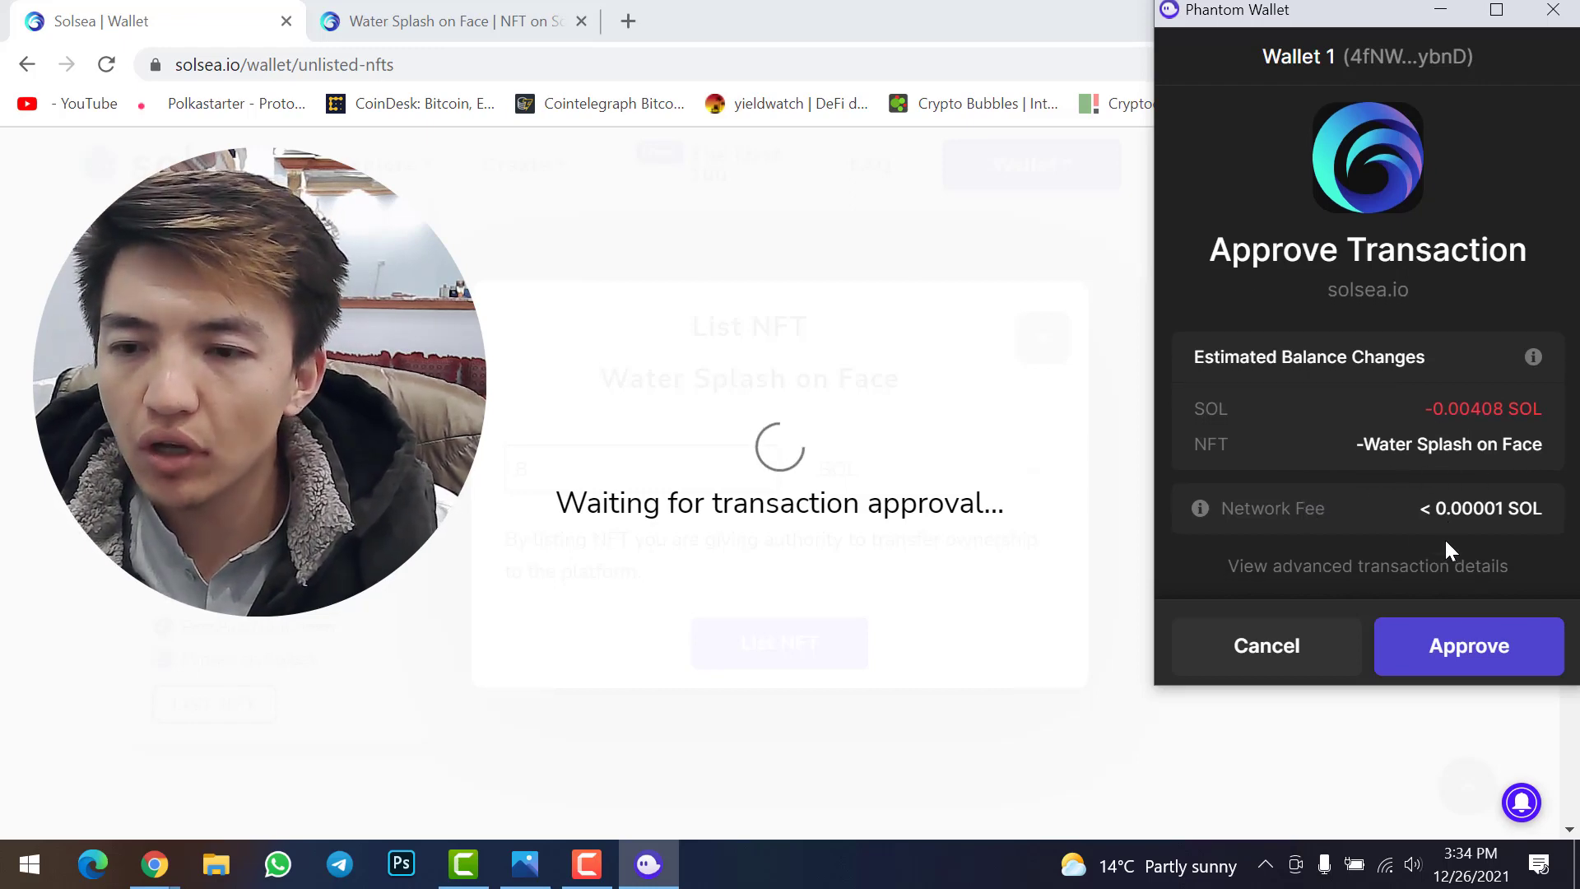
click(1454, 647)
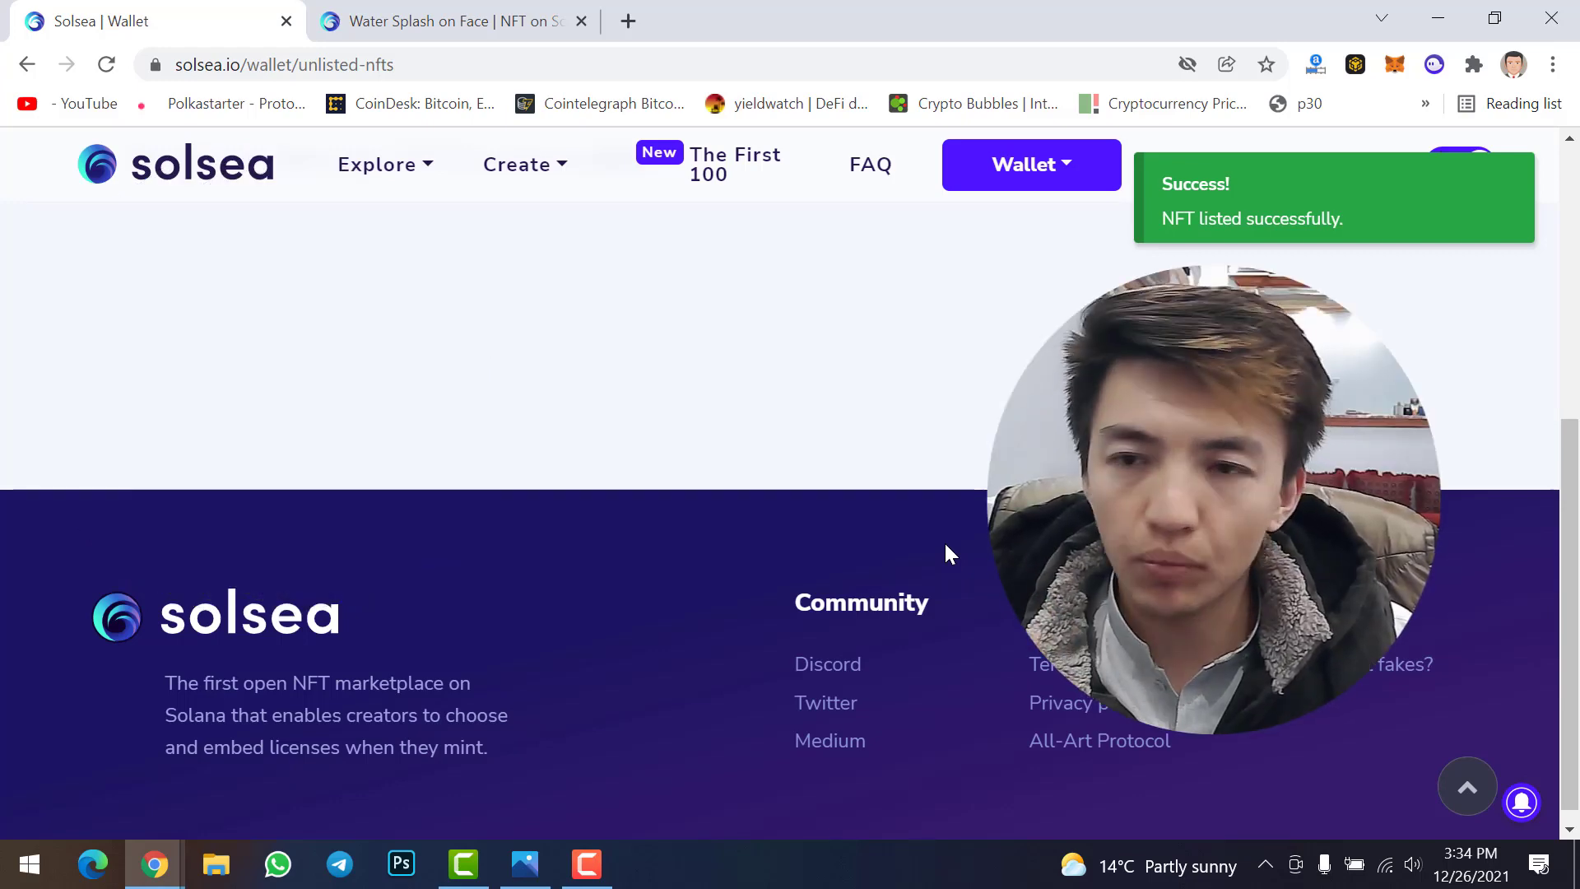
Step: Check the My Listed NFTs tab for Water Splash on Face at 8.00 SOL
mouse_move(1274, 150)
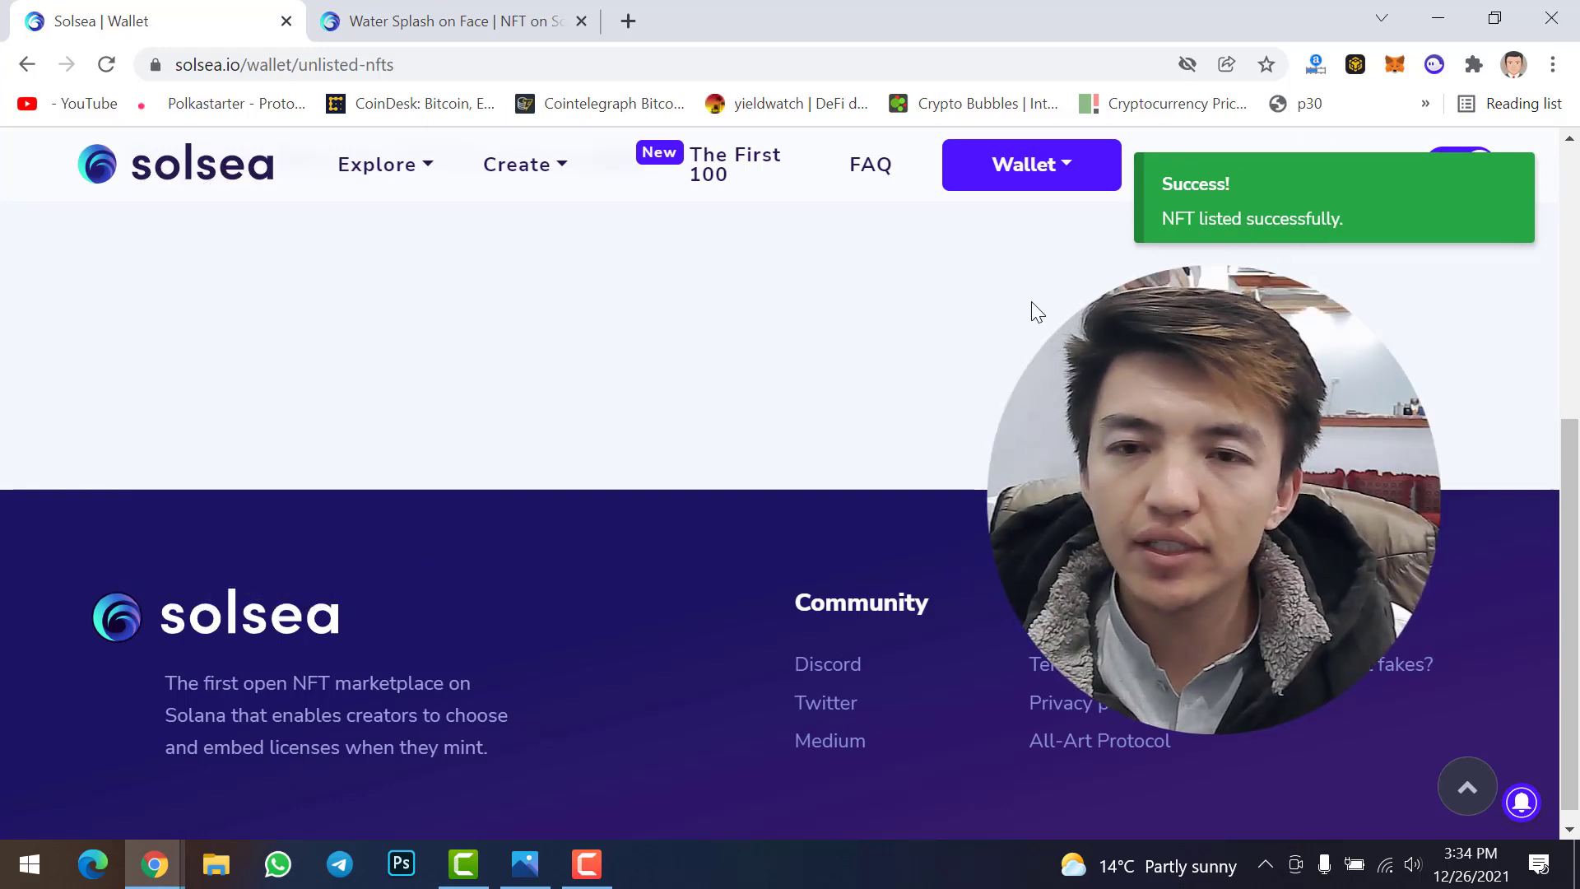
scroll(936, 353, up, 5)
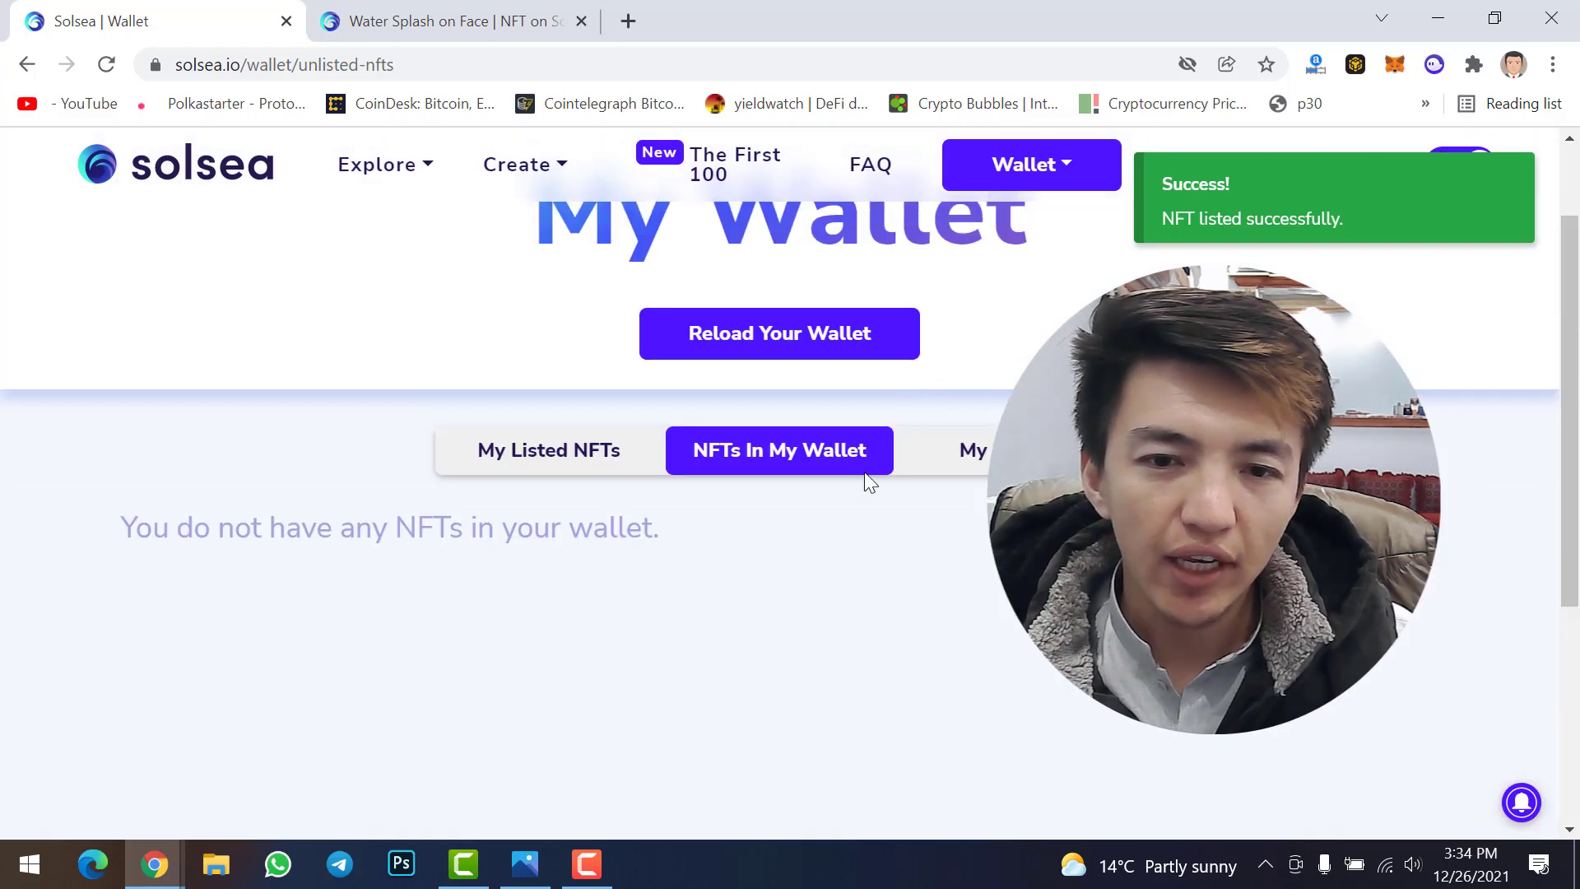
click(502, 455)
scroll(543, 516, down, 6)
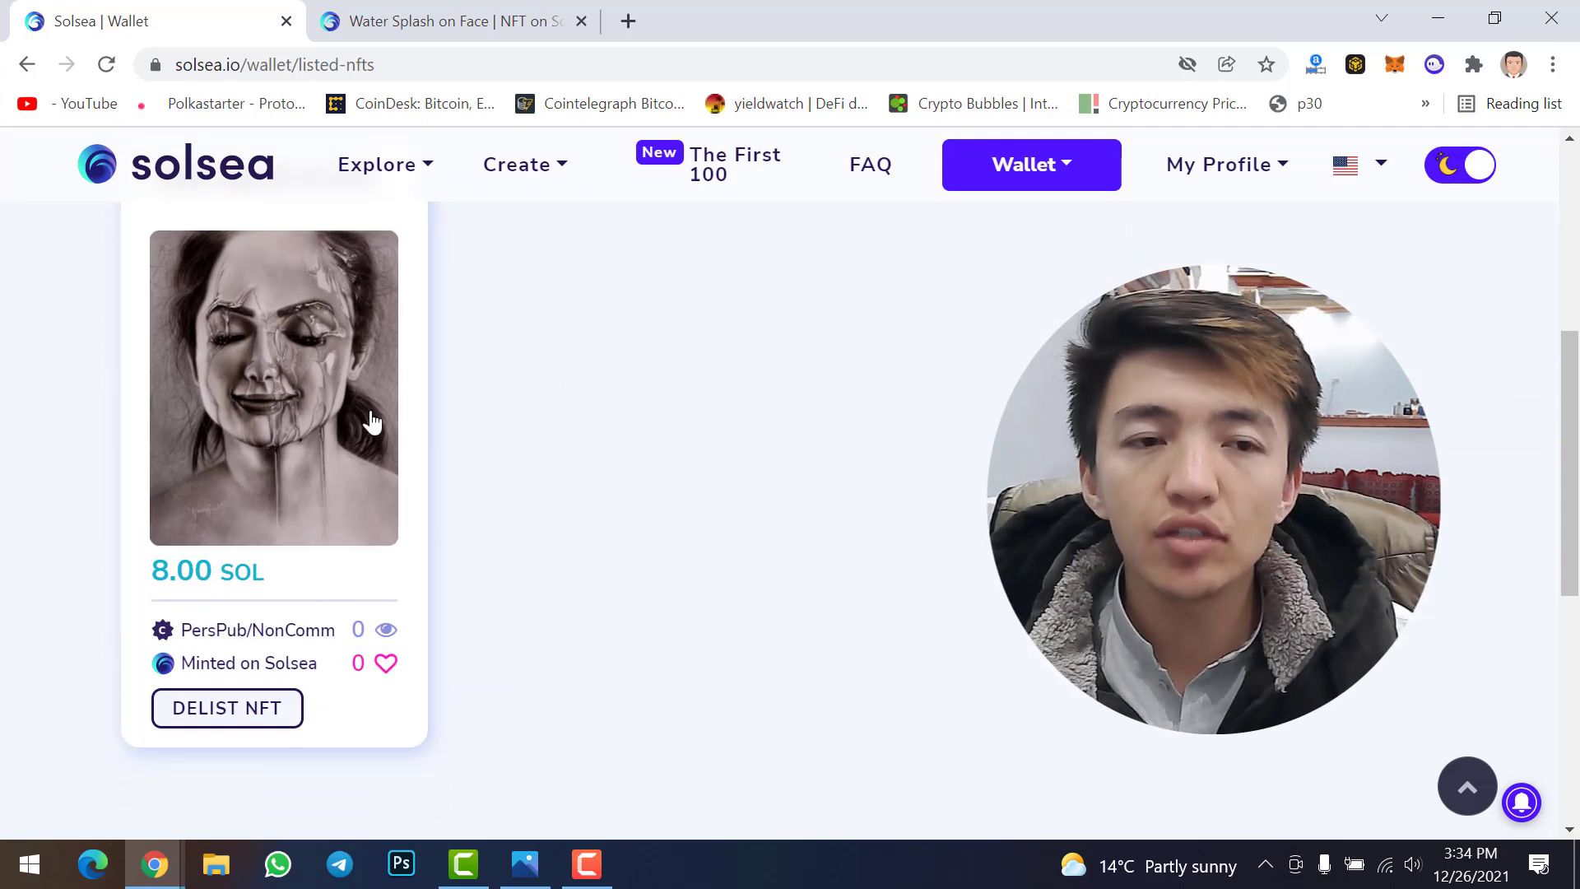
scroll(732, 491, up, 3)
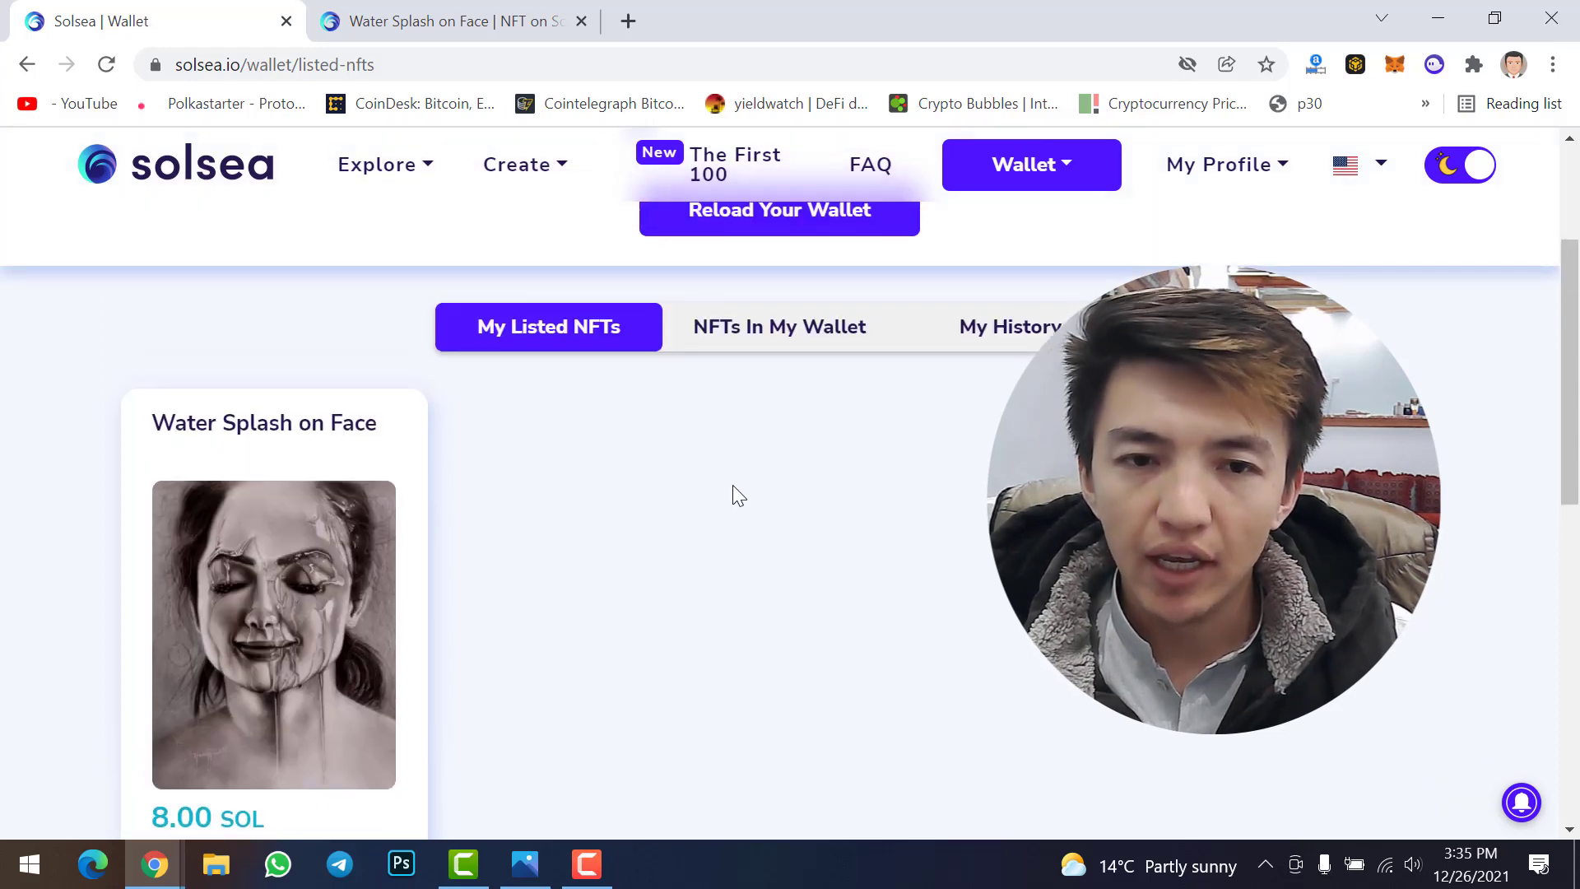